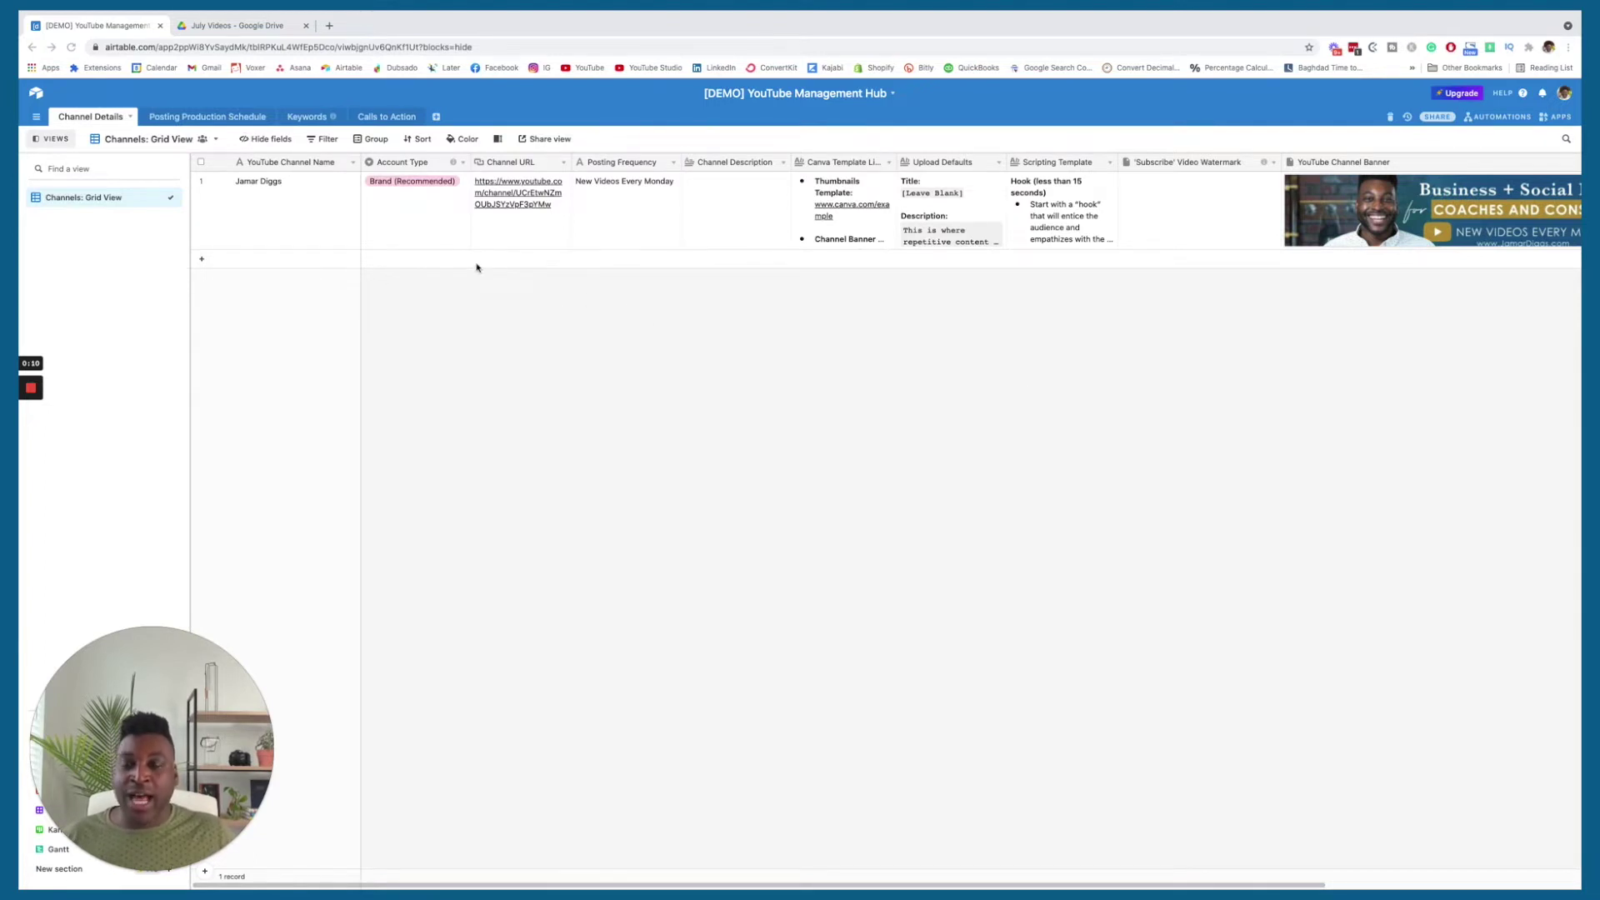
In Google Drive, open the When You Should Hire Social Media Coach folder, then go up to YouTube Videos
click(234, 26)
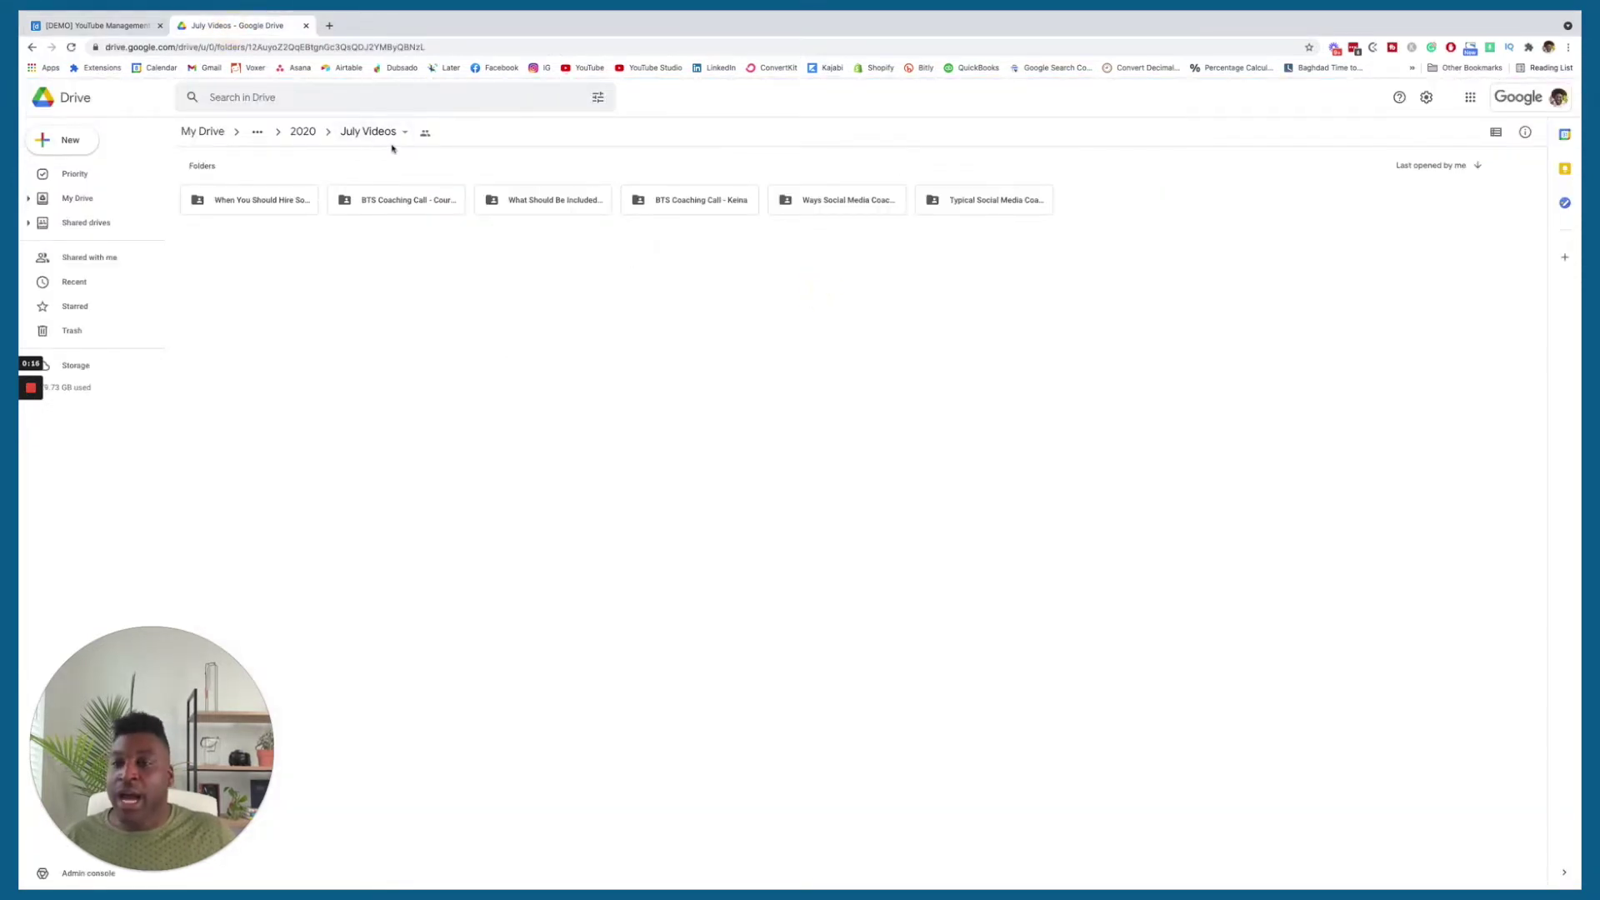
double_click(242, 208)
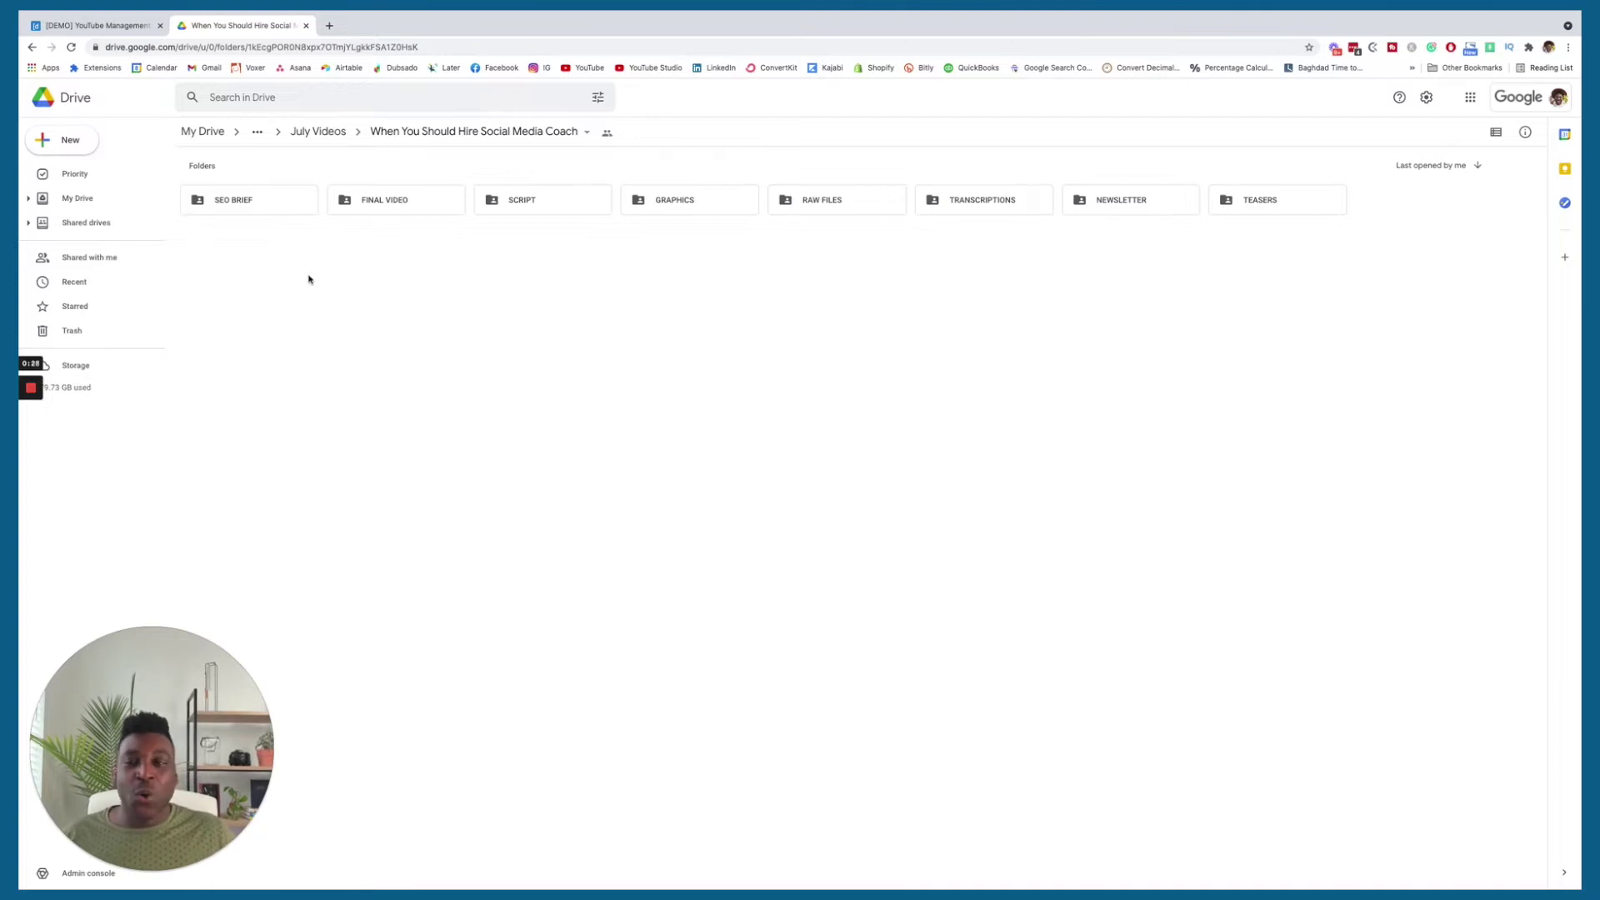
click(257, 132)
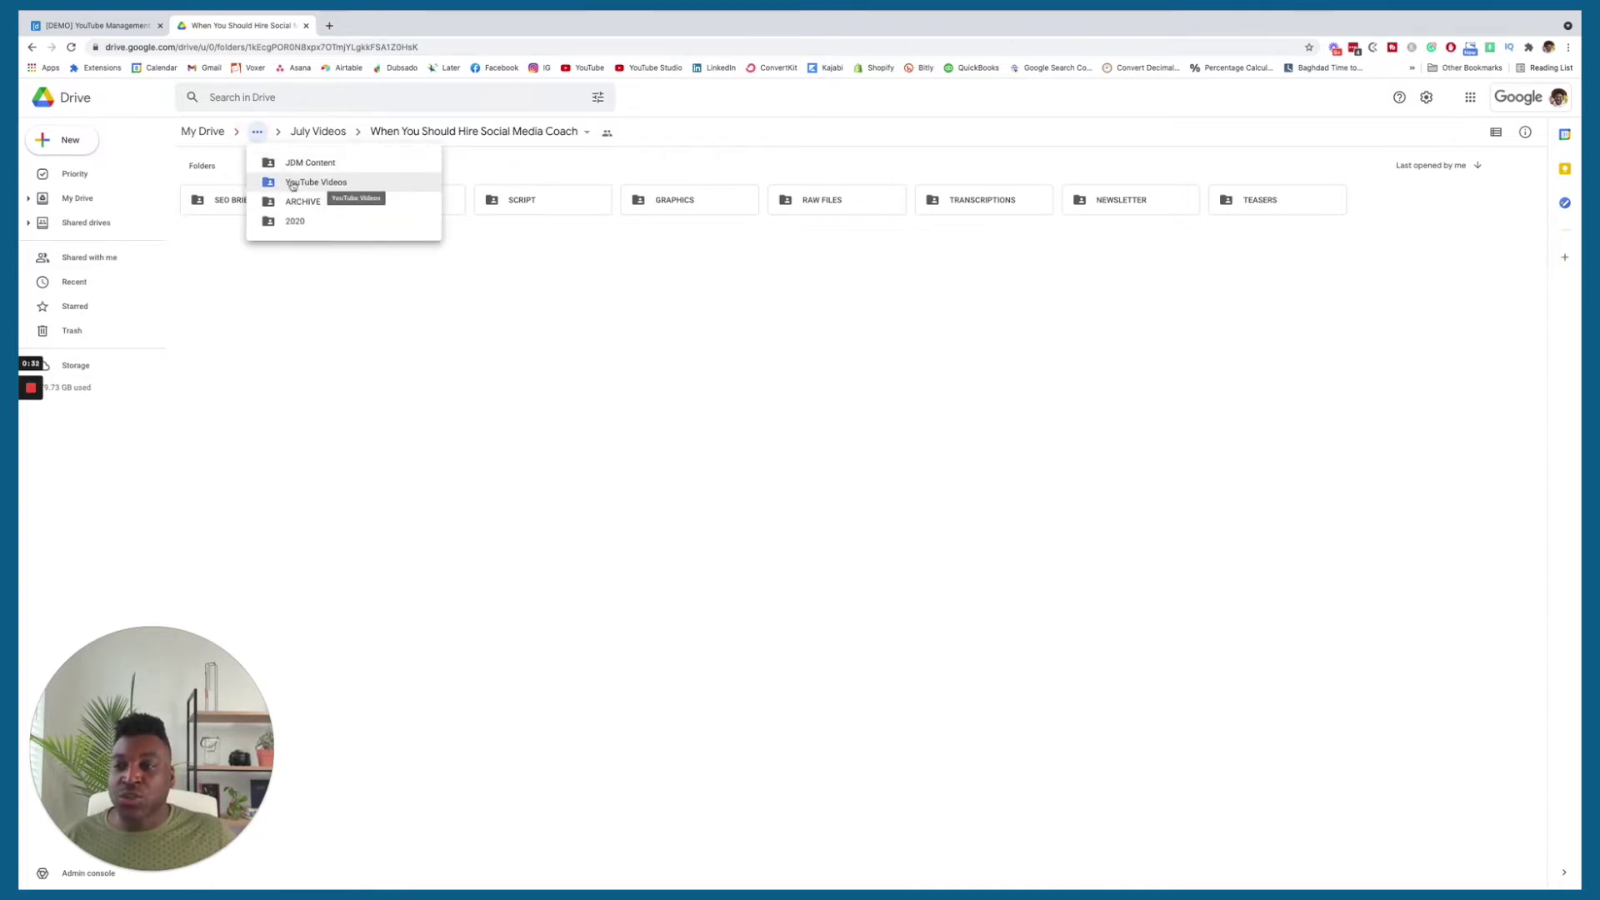
click(292, 184)
Open 2021 › September 2021 › Episode 037 to show its Raw Files and Finals folders
click(394, 207)
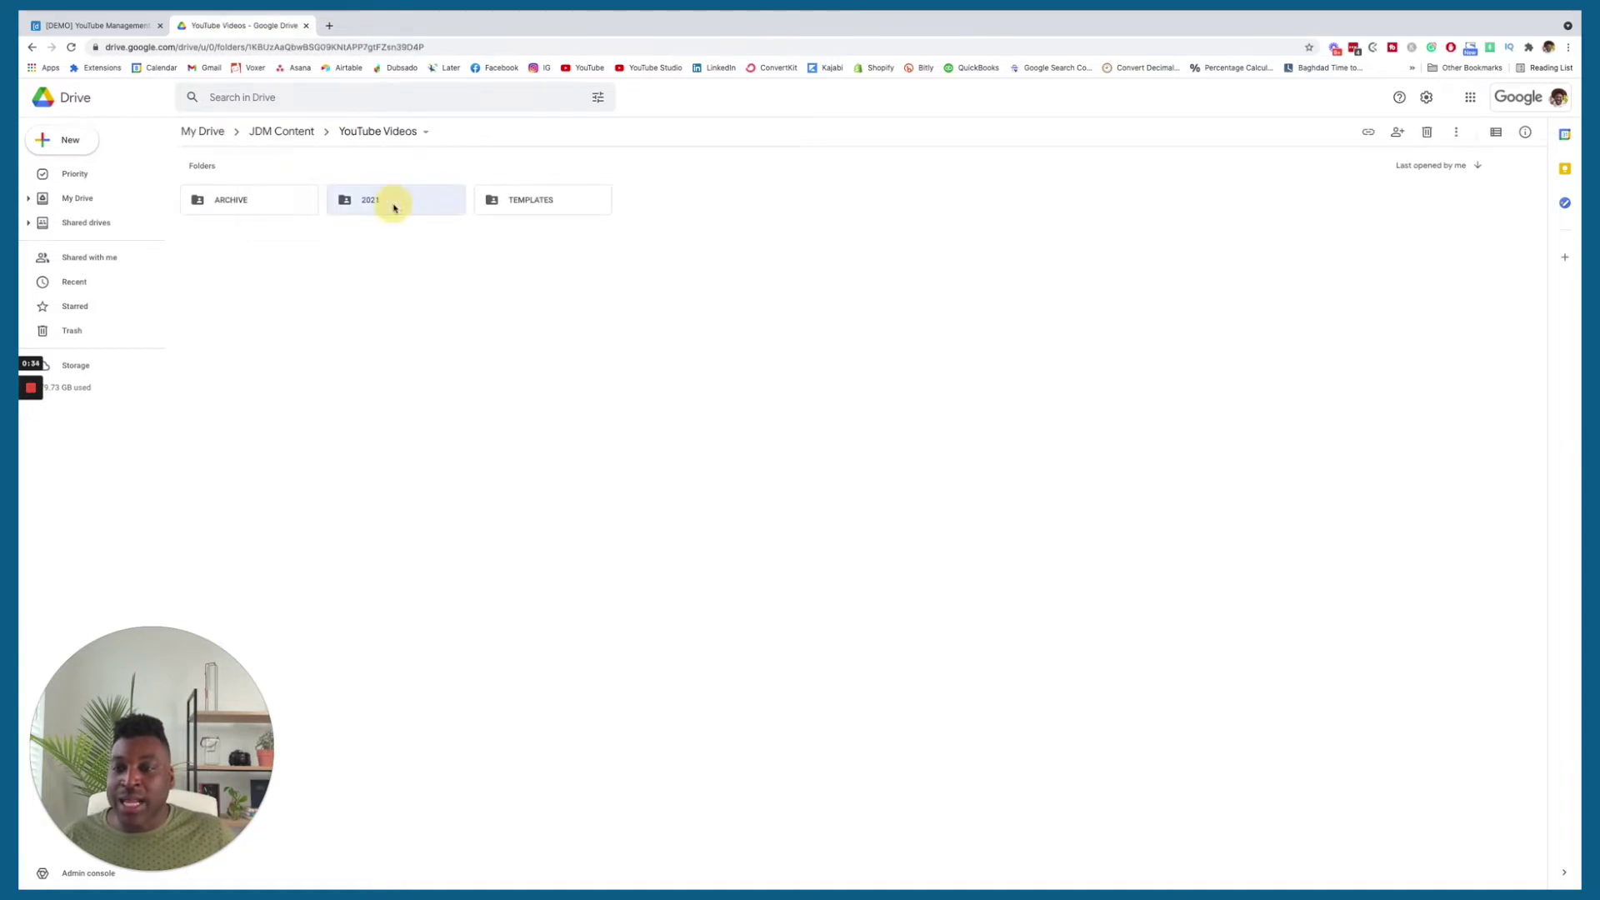
double_click(394, 207)
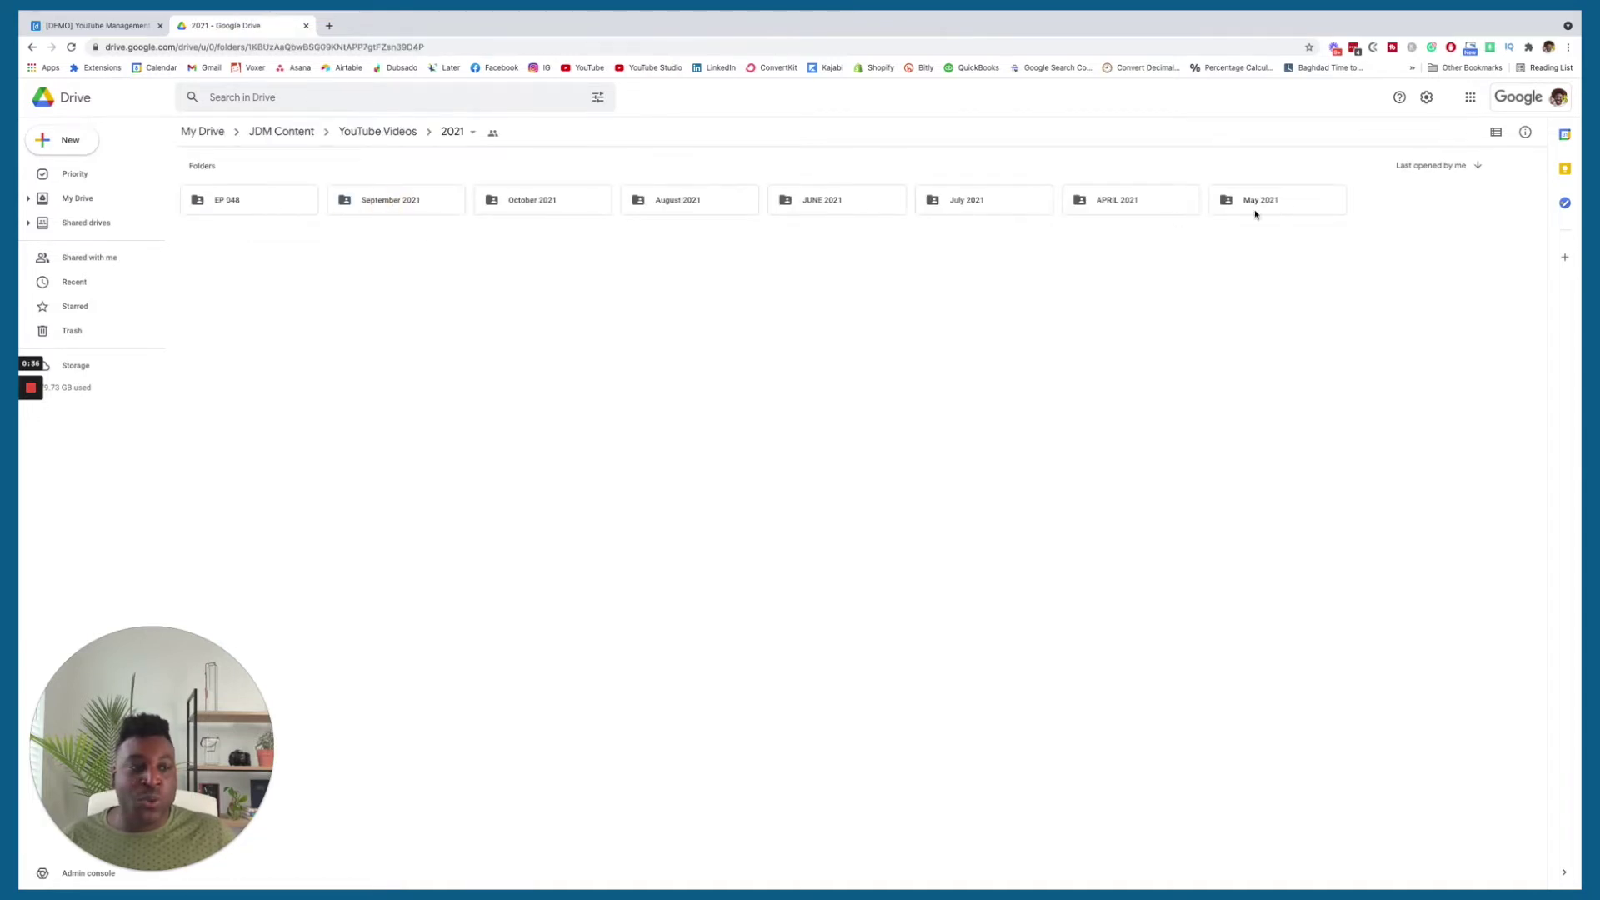
double_click(400, 205)
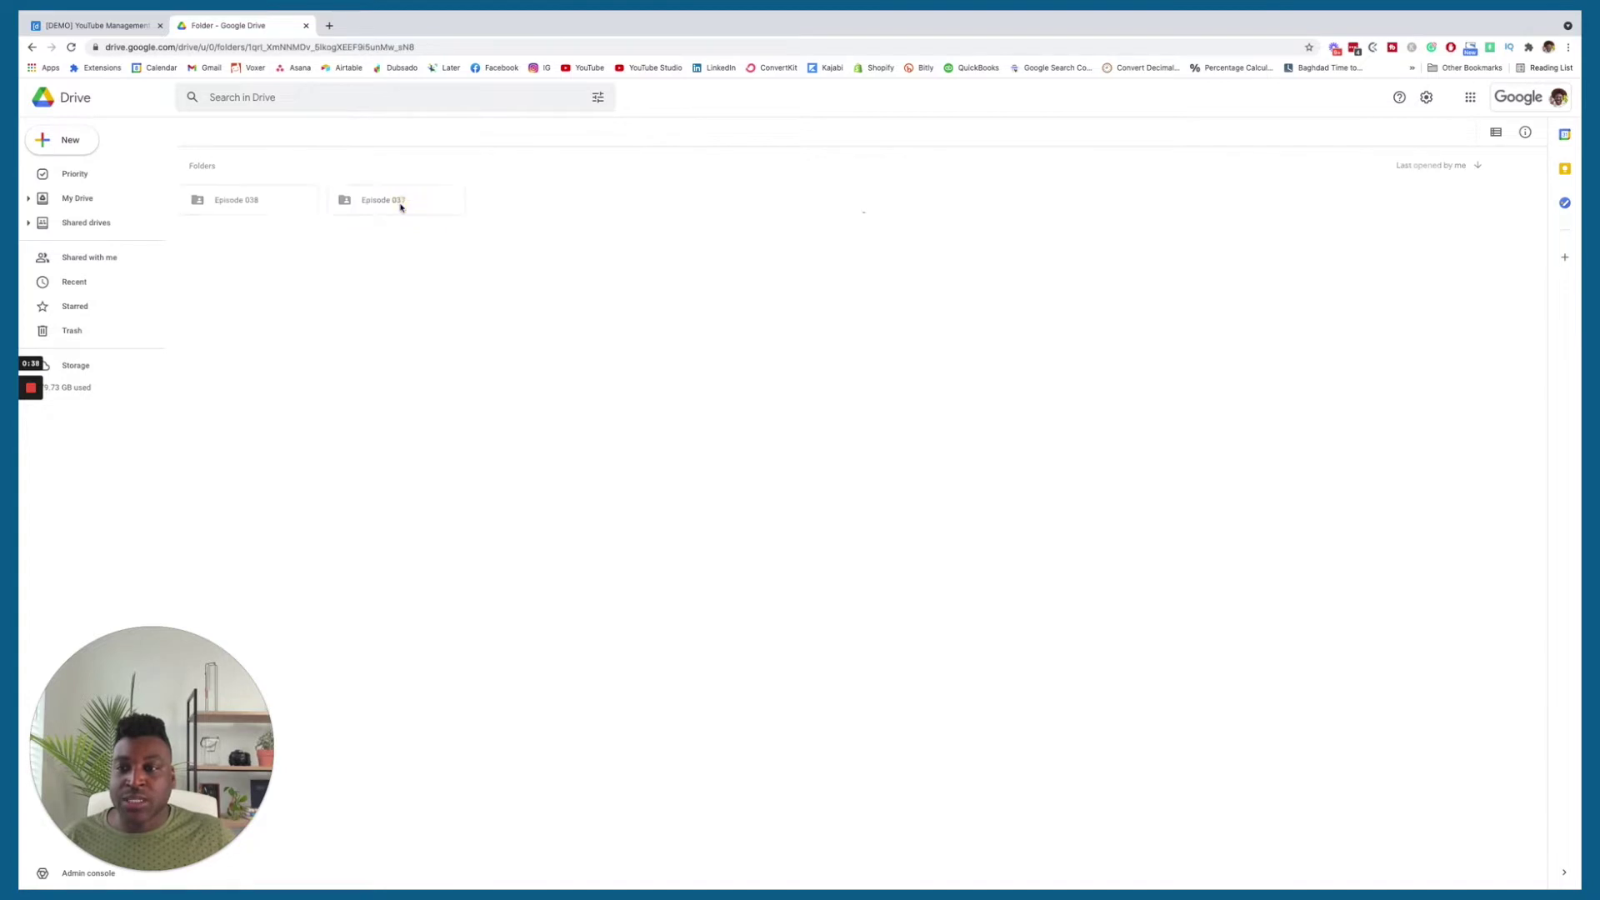
click(359, 206)
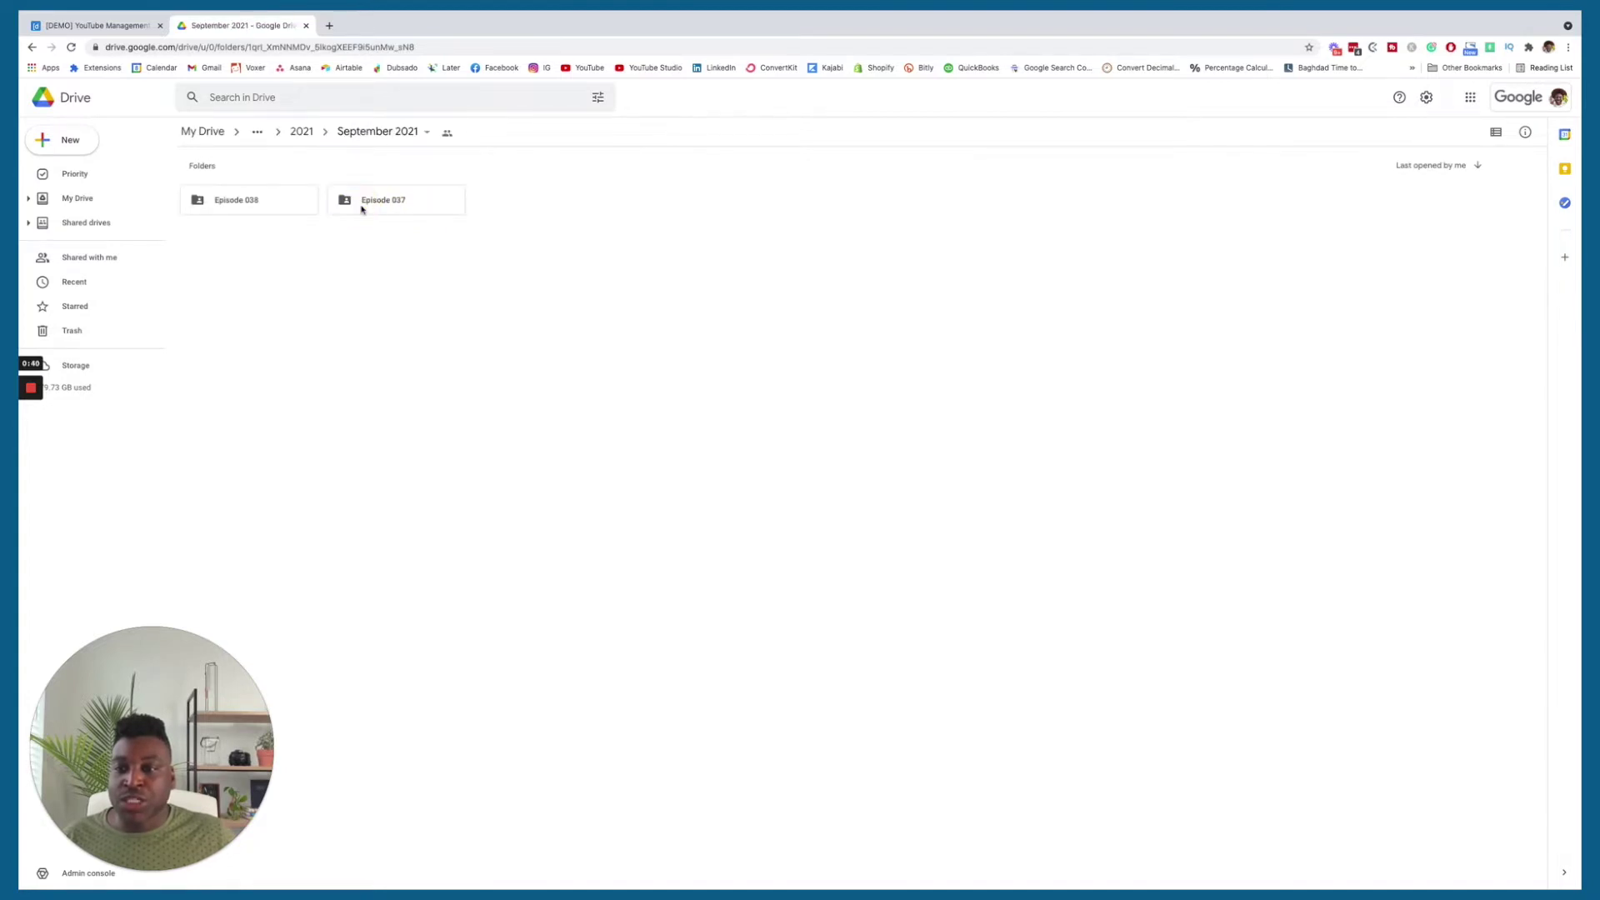
double_click(362, 208)
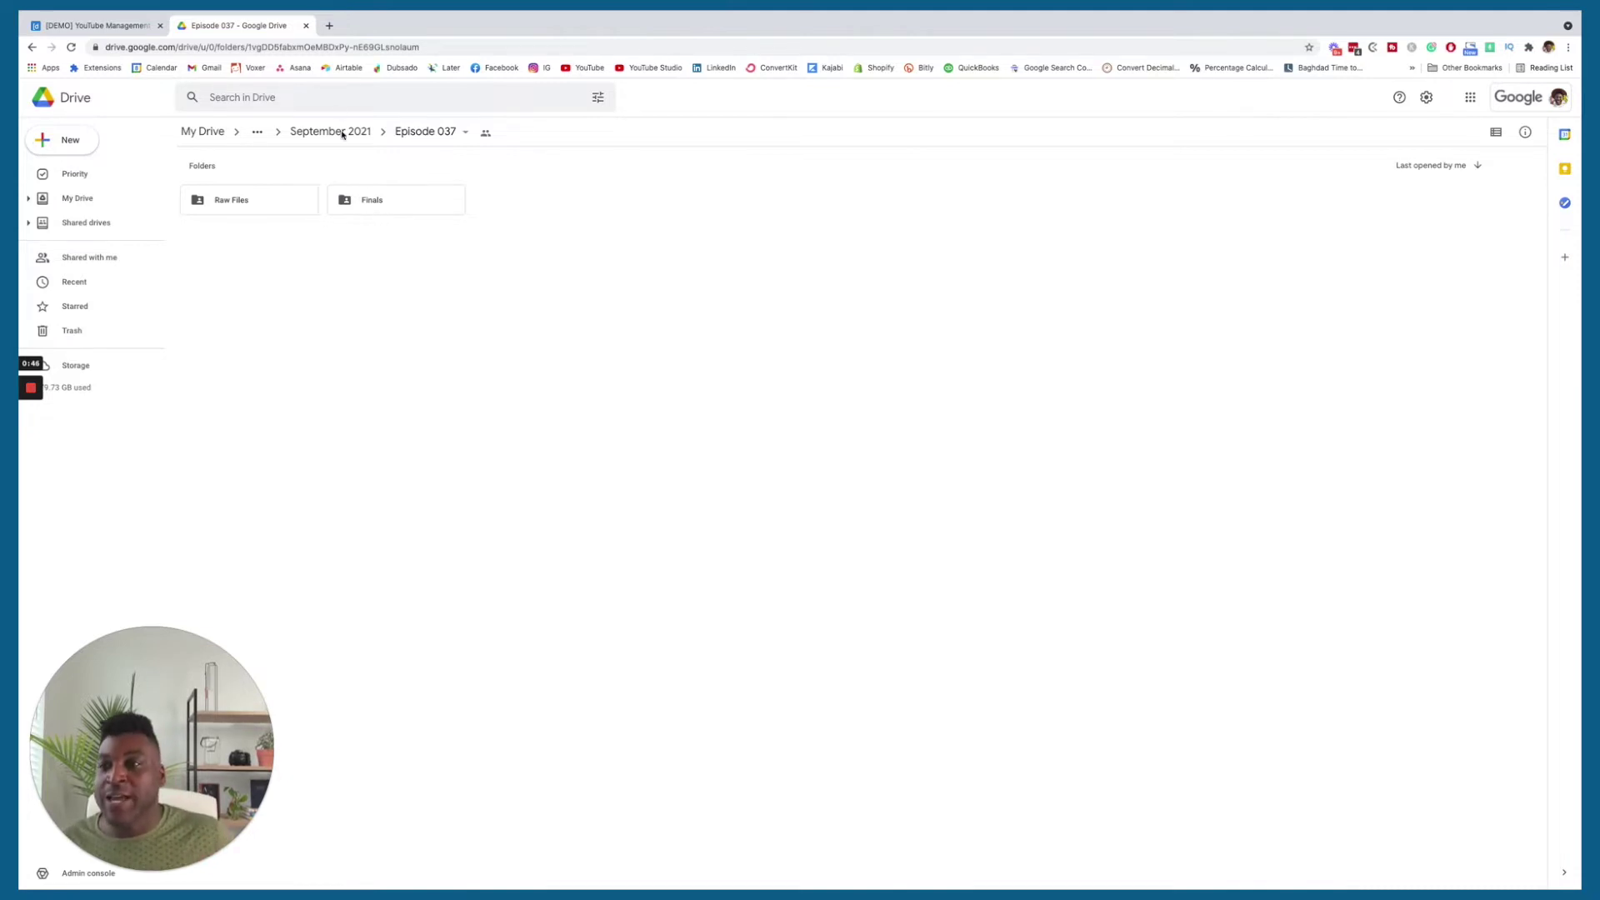
click(112, 21)
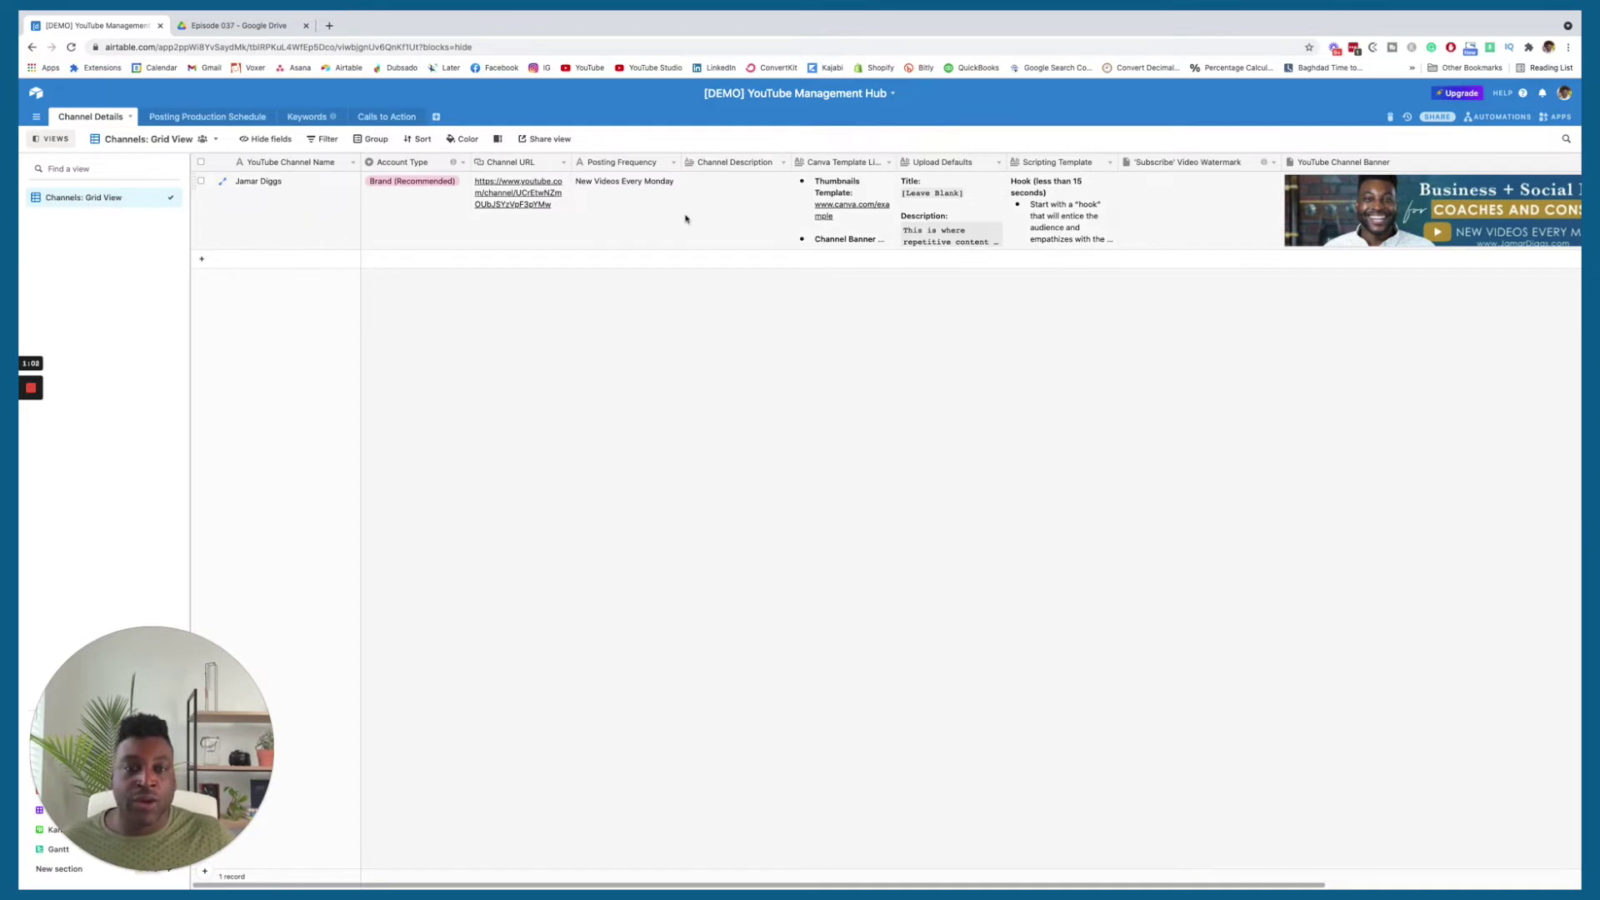
scroll(685, 219, right, 2)
scroll(686, 219, right, 1)
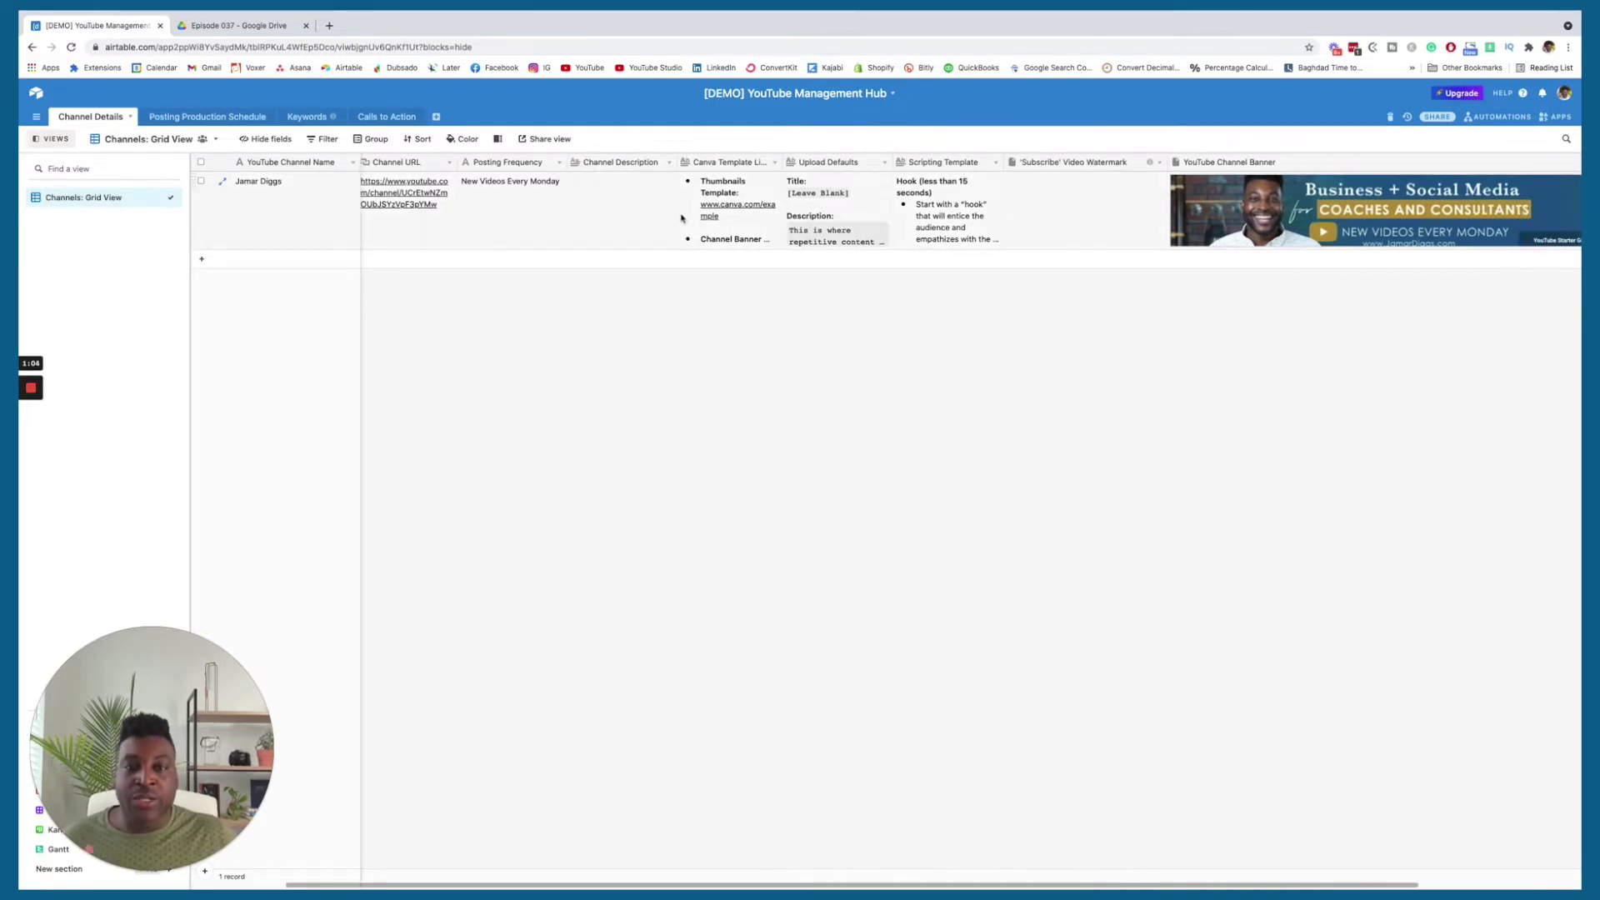
scroll(685, 219, right, 4)
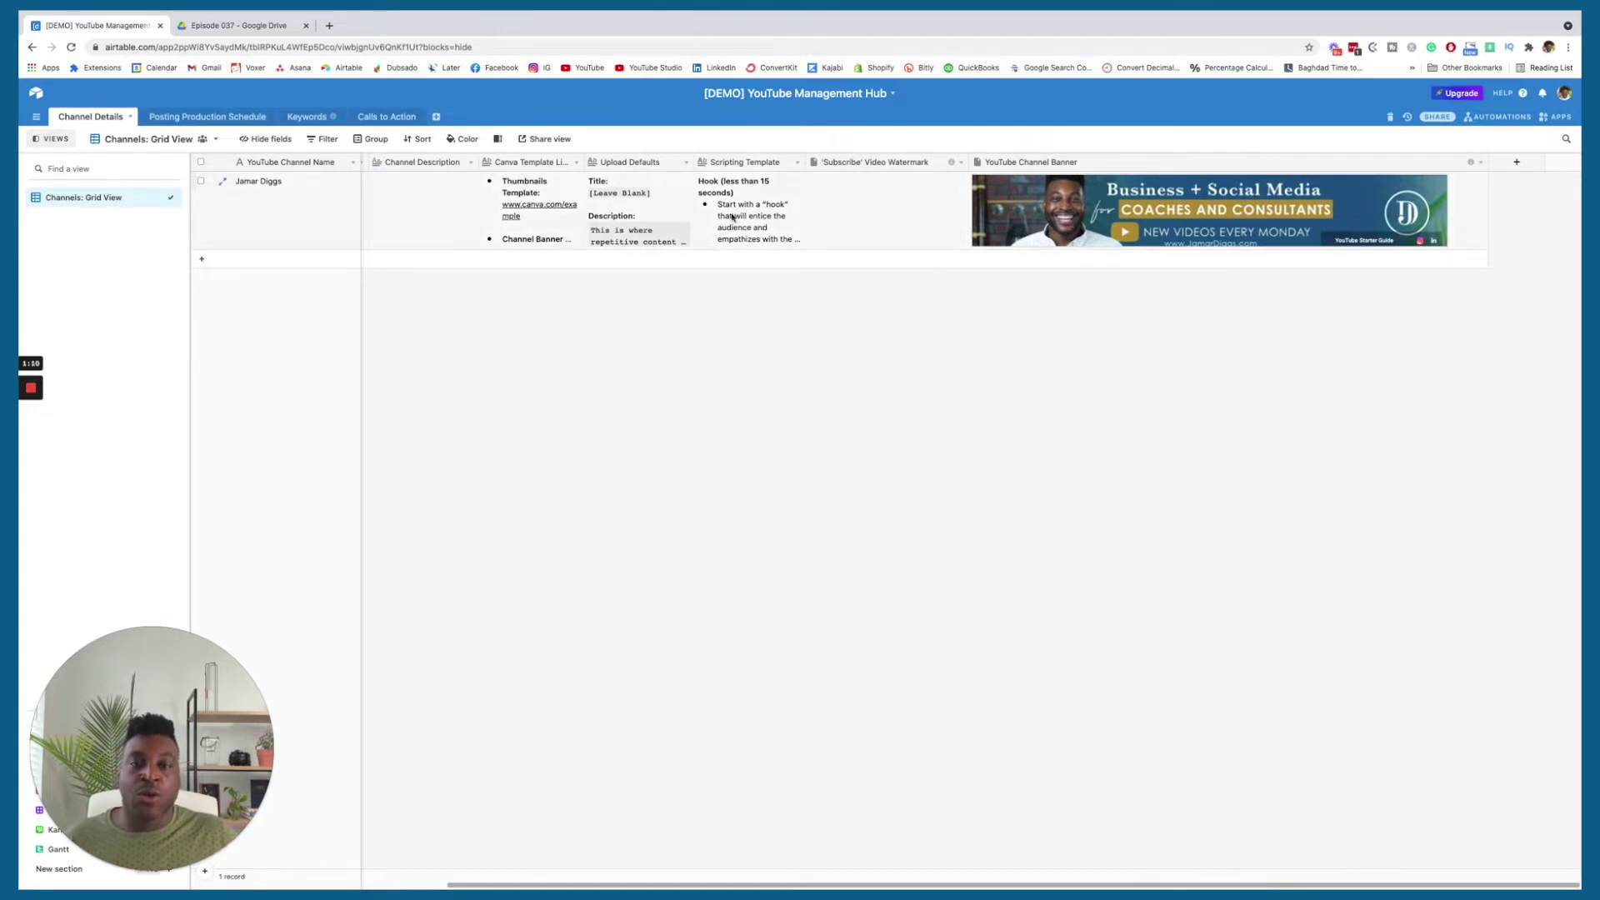
scroll(732, 218, left, 2)
scroll(725, 216, left, 3)
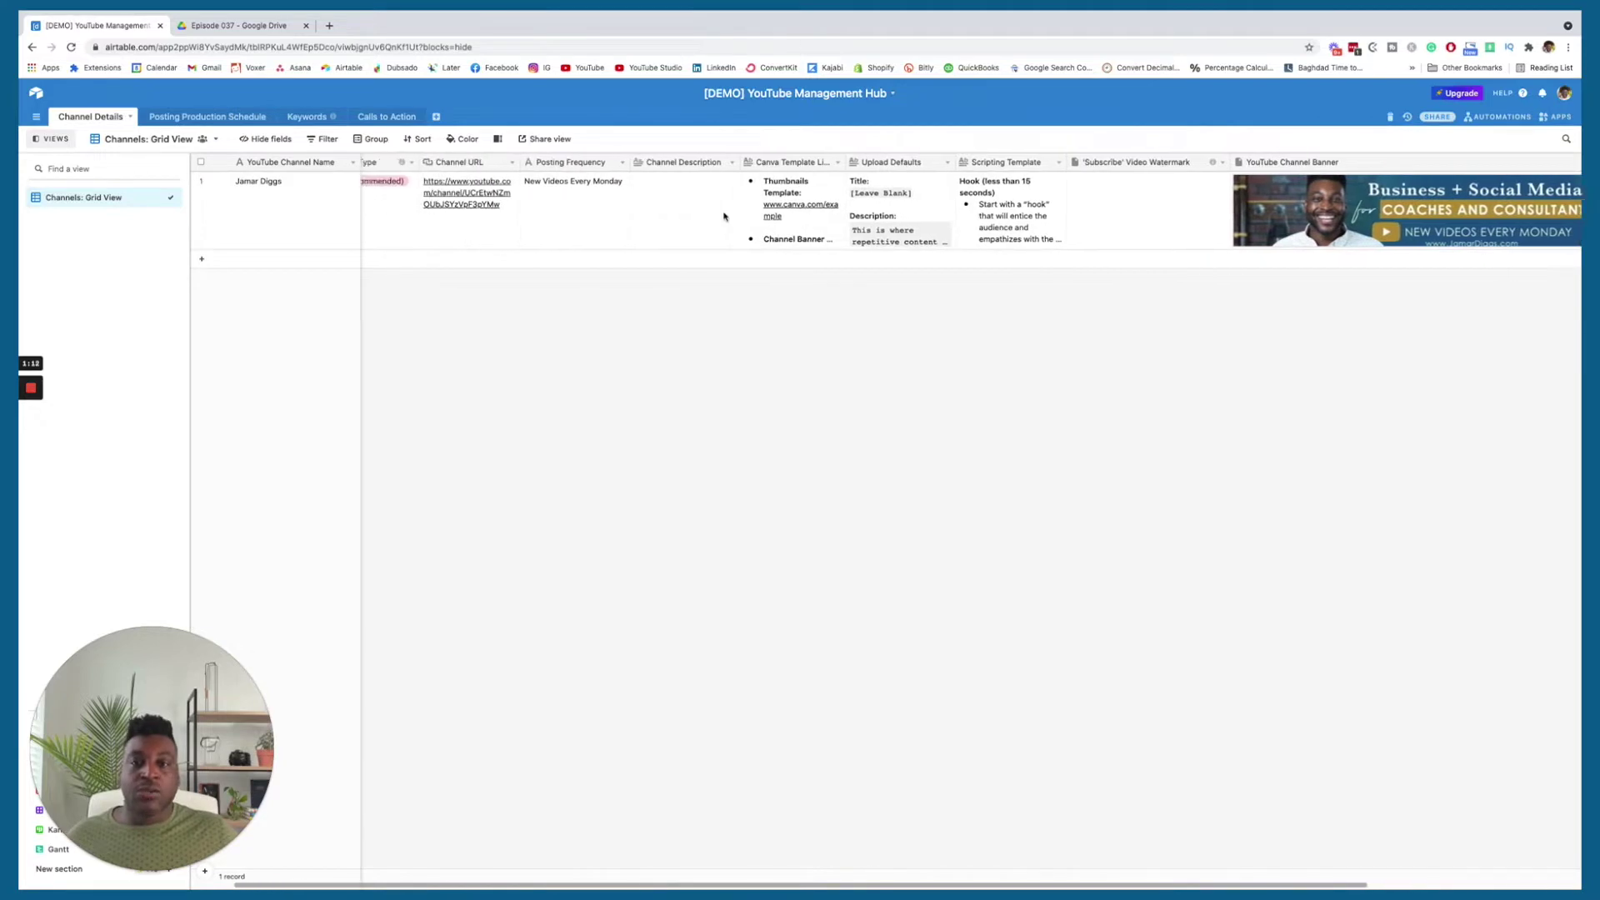
scroll(725, 217, left, 1)
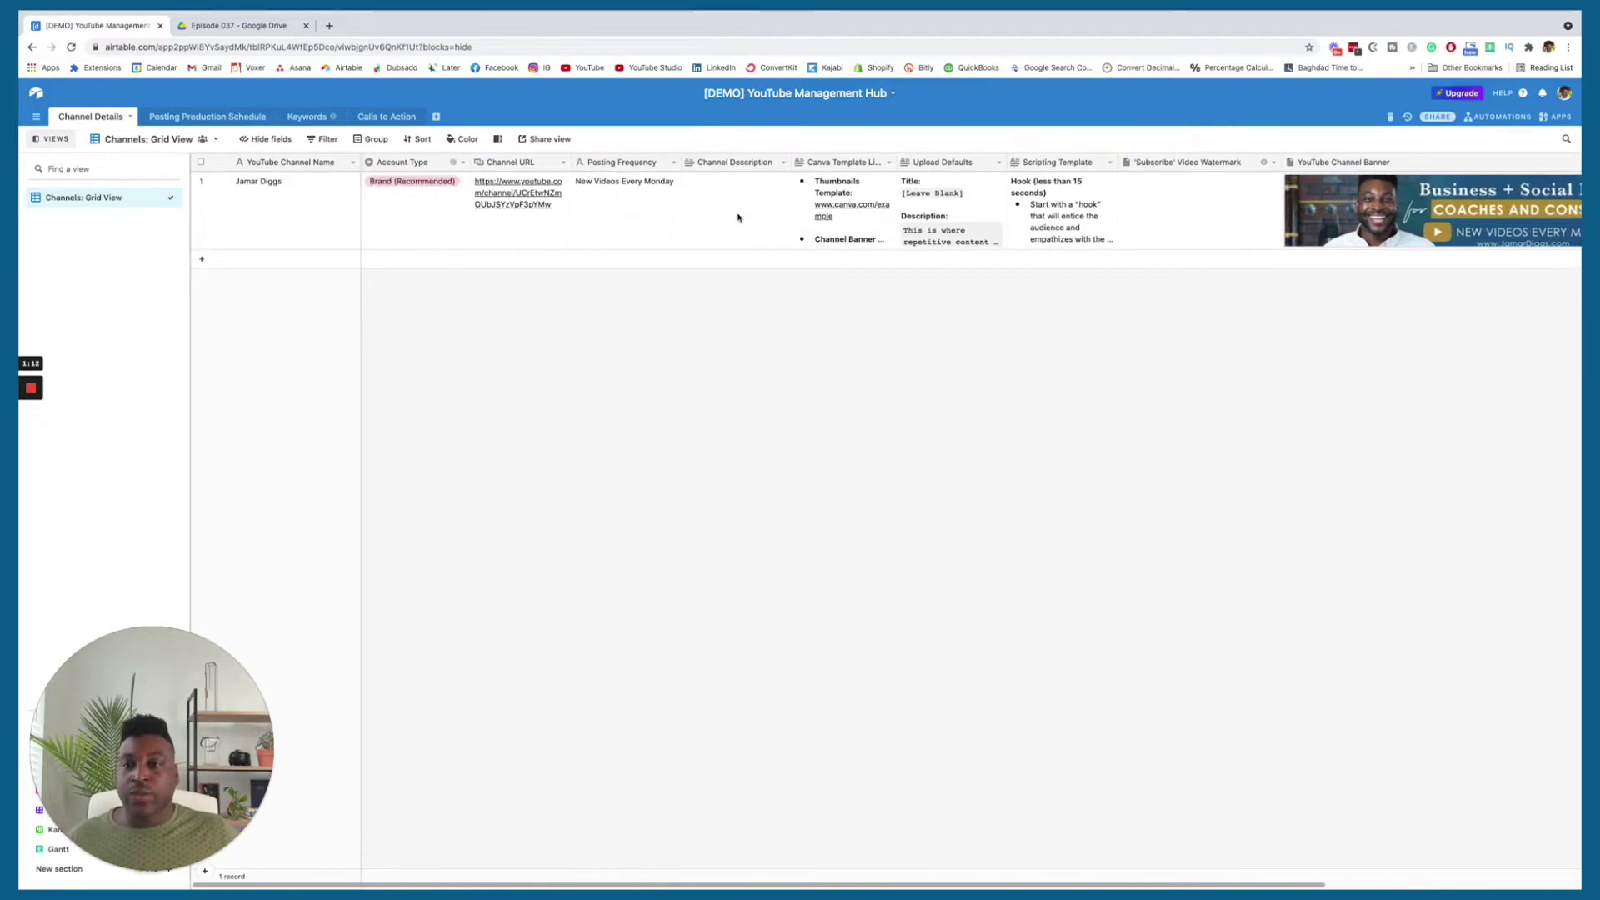
Open the Posting Production Schedule table and scroll across its title, keyword and status columns
click(211, 121)
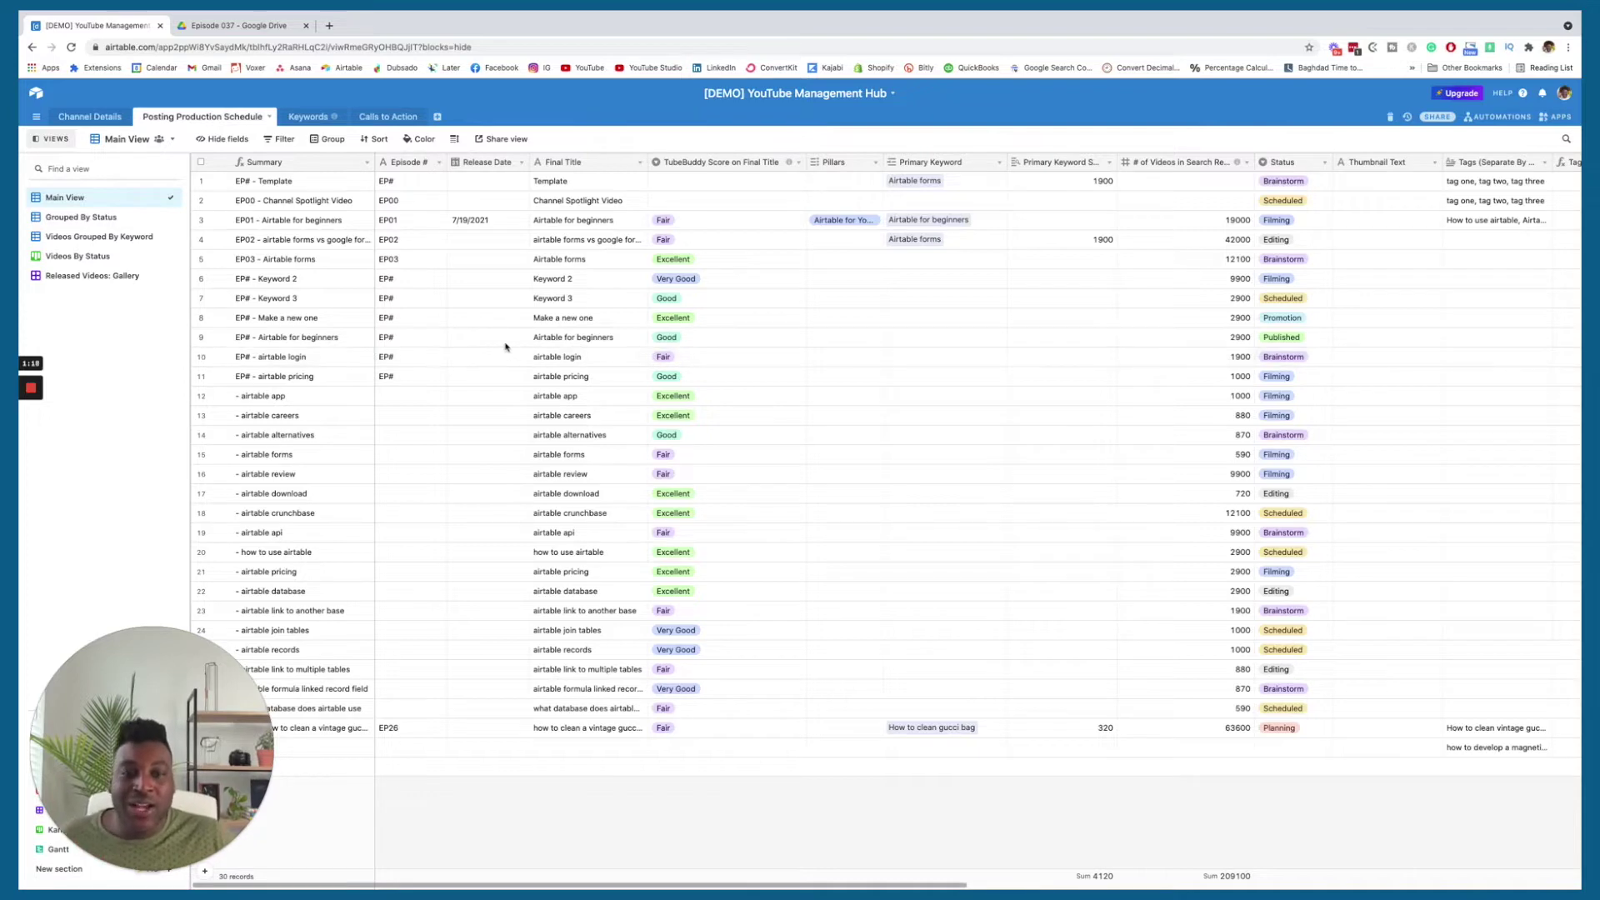
scroll(483, 329, right, 5)
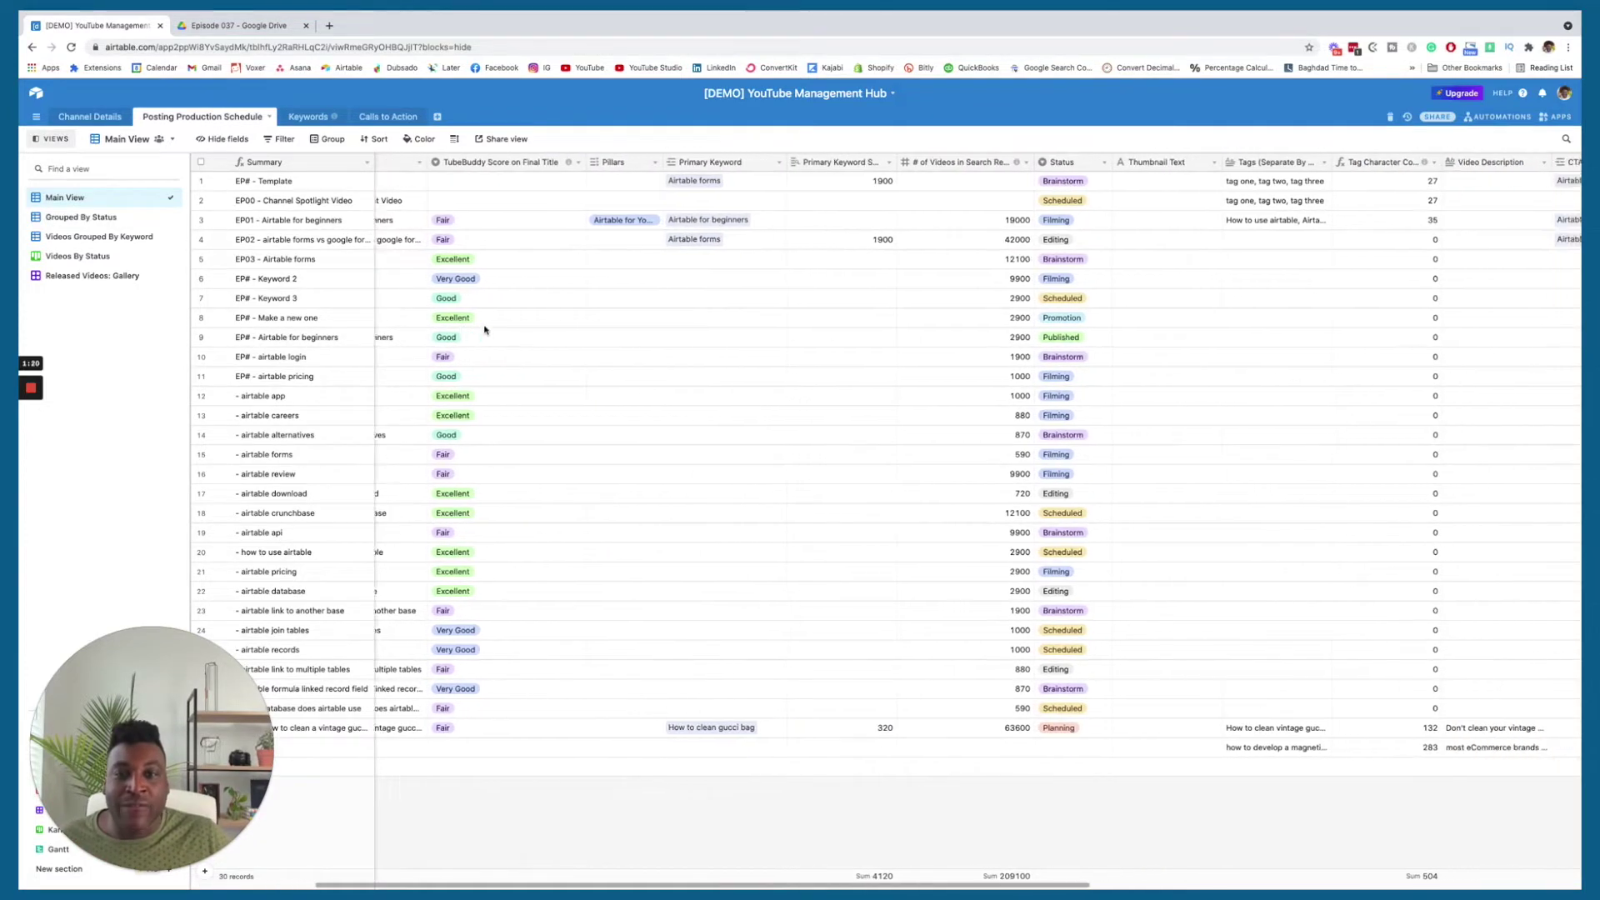
scroll(486, 330, left, 5)
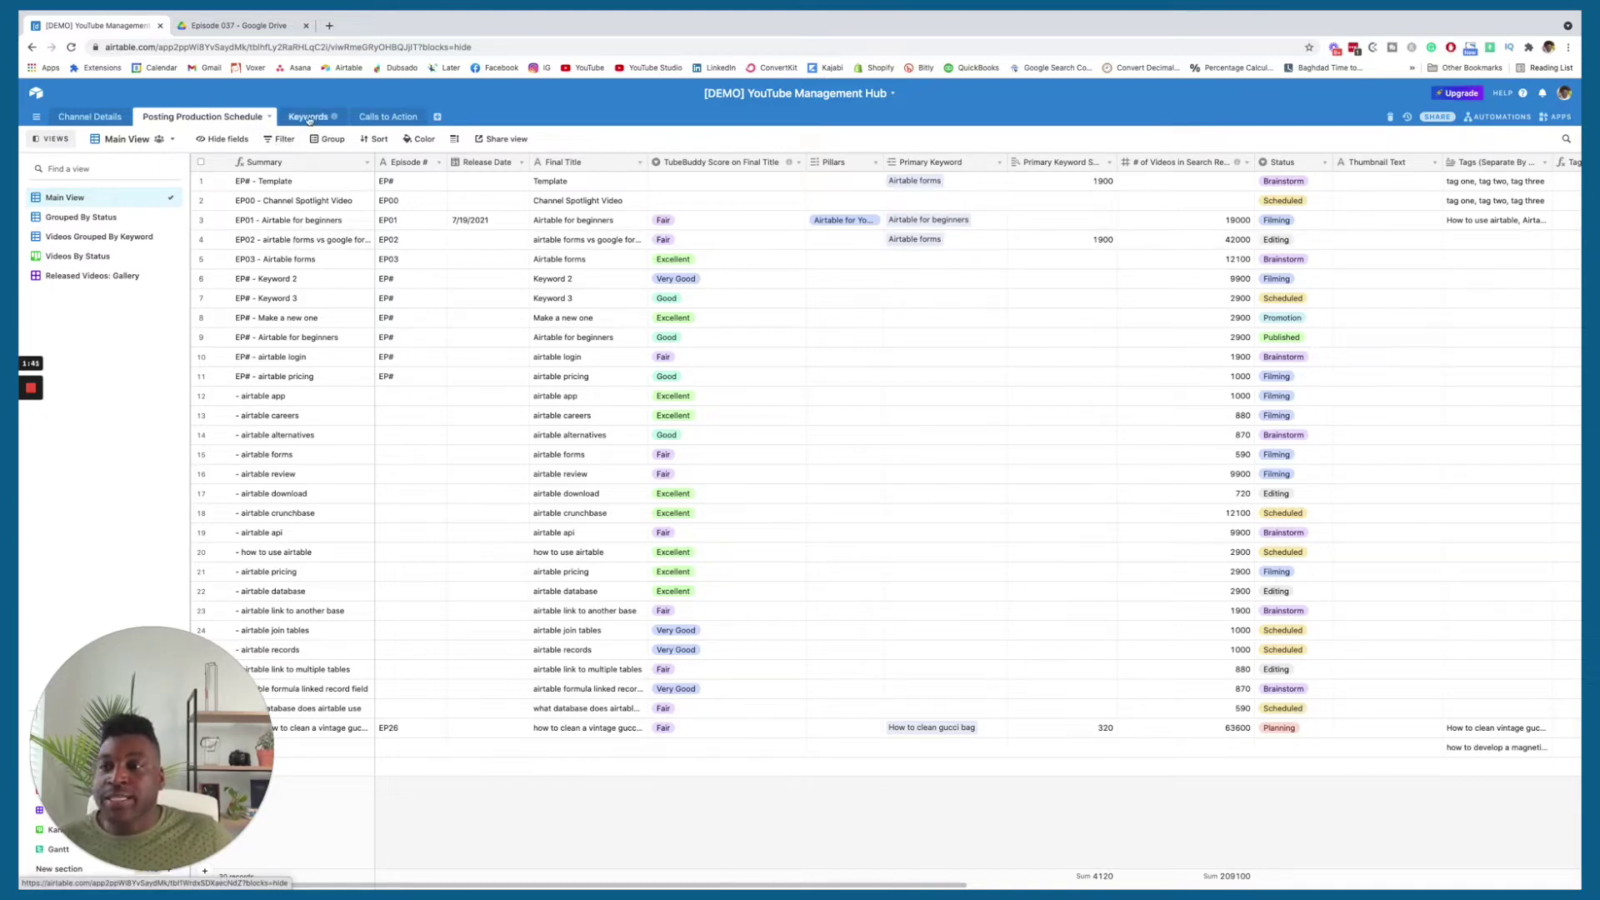
click(308, 118)
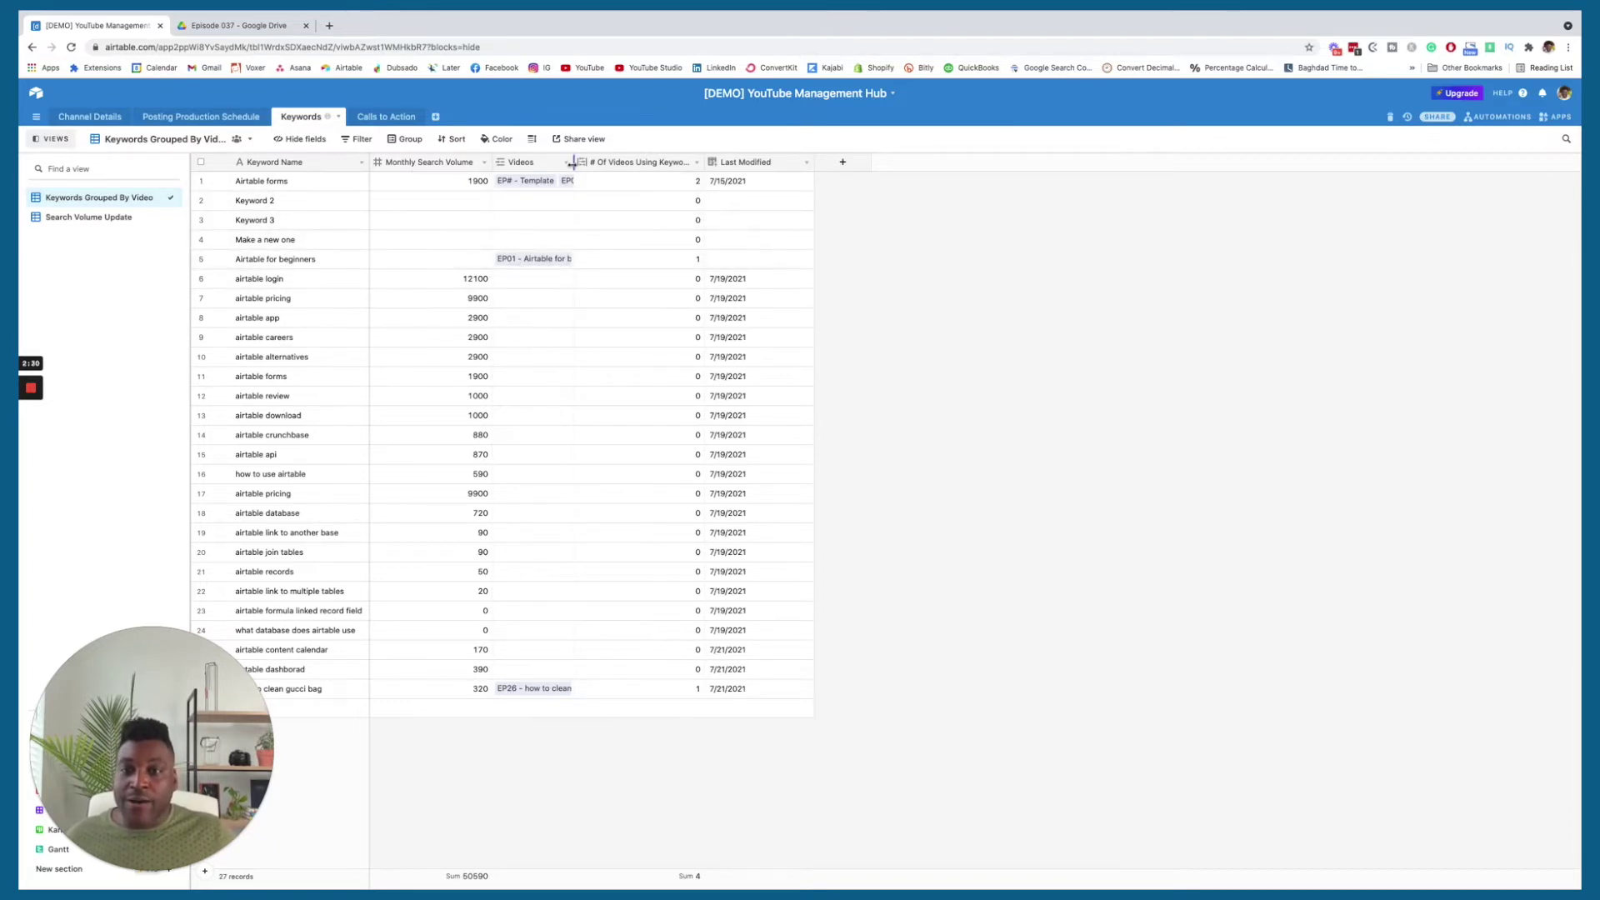
Widen the Keywords table's Videos column so the full linked episode names are readable
drag(575, 162, 744, 162)
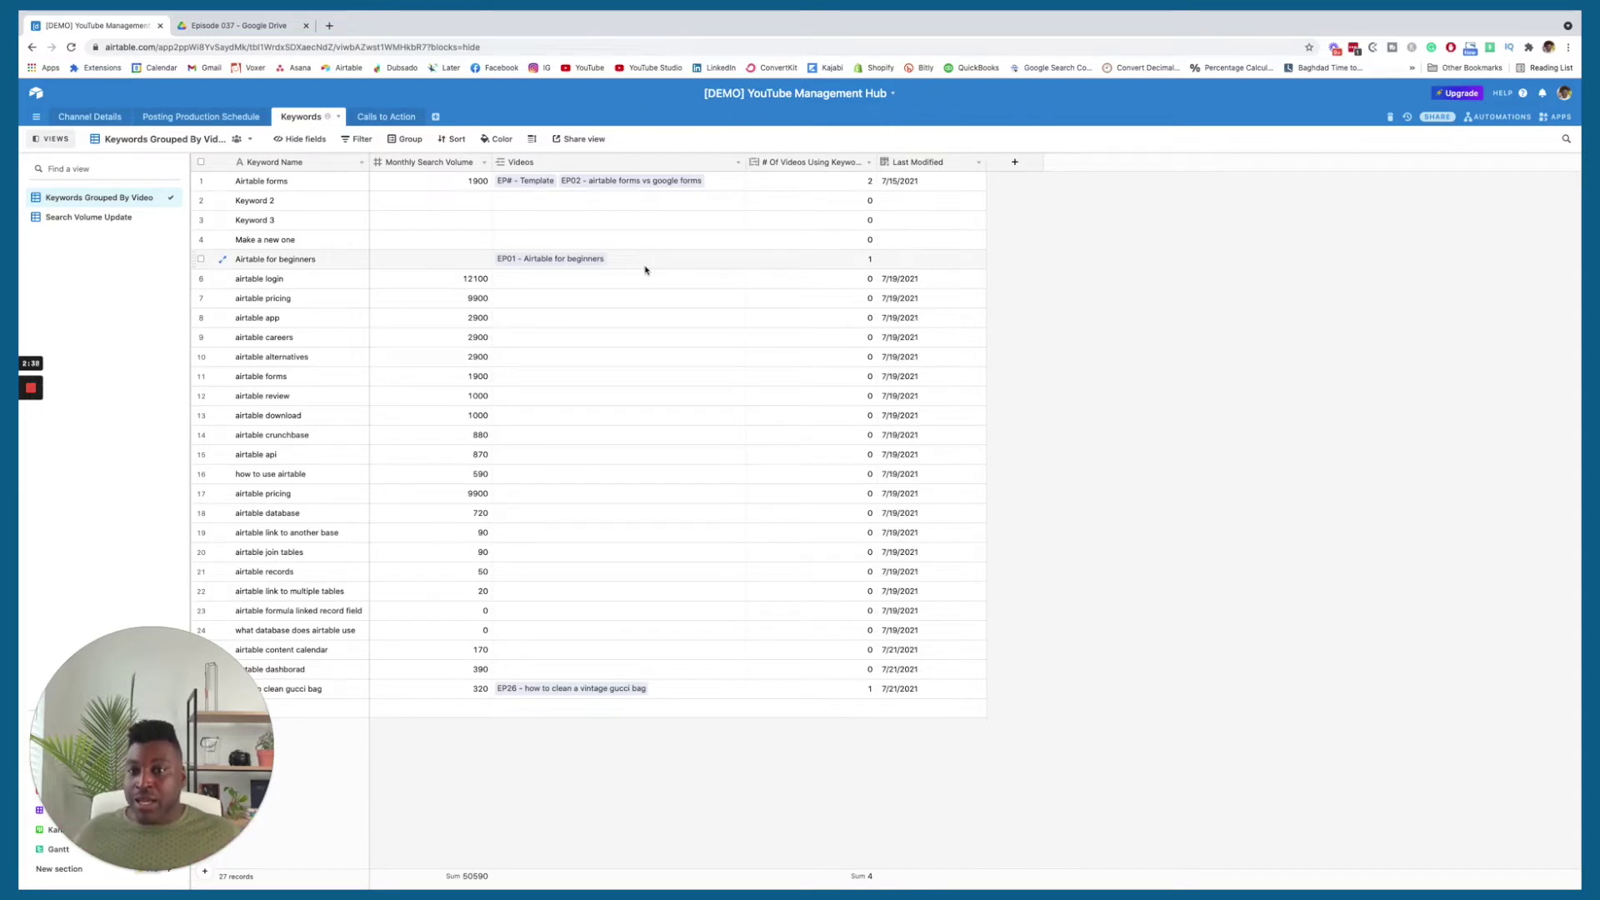
click(184, 118)
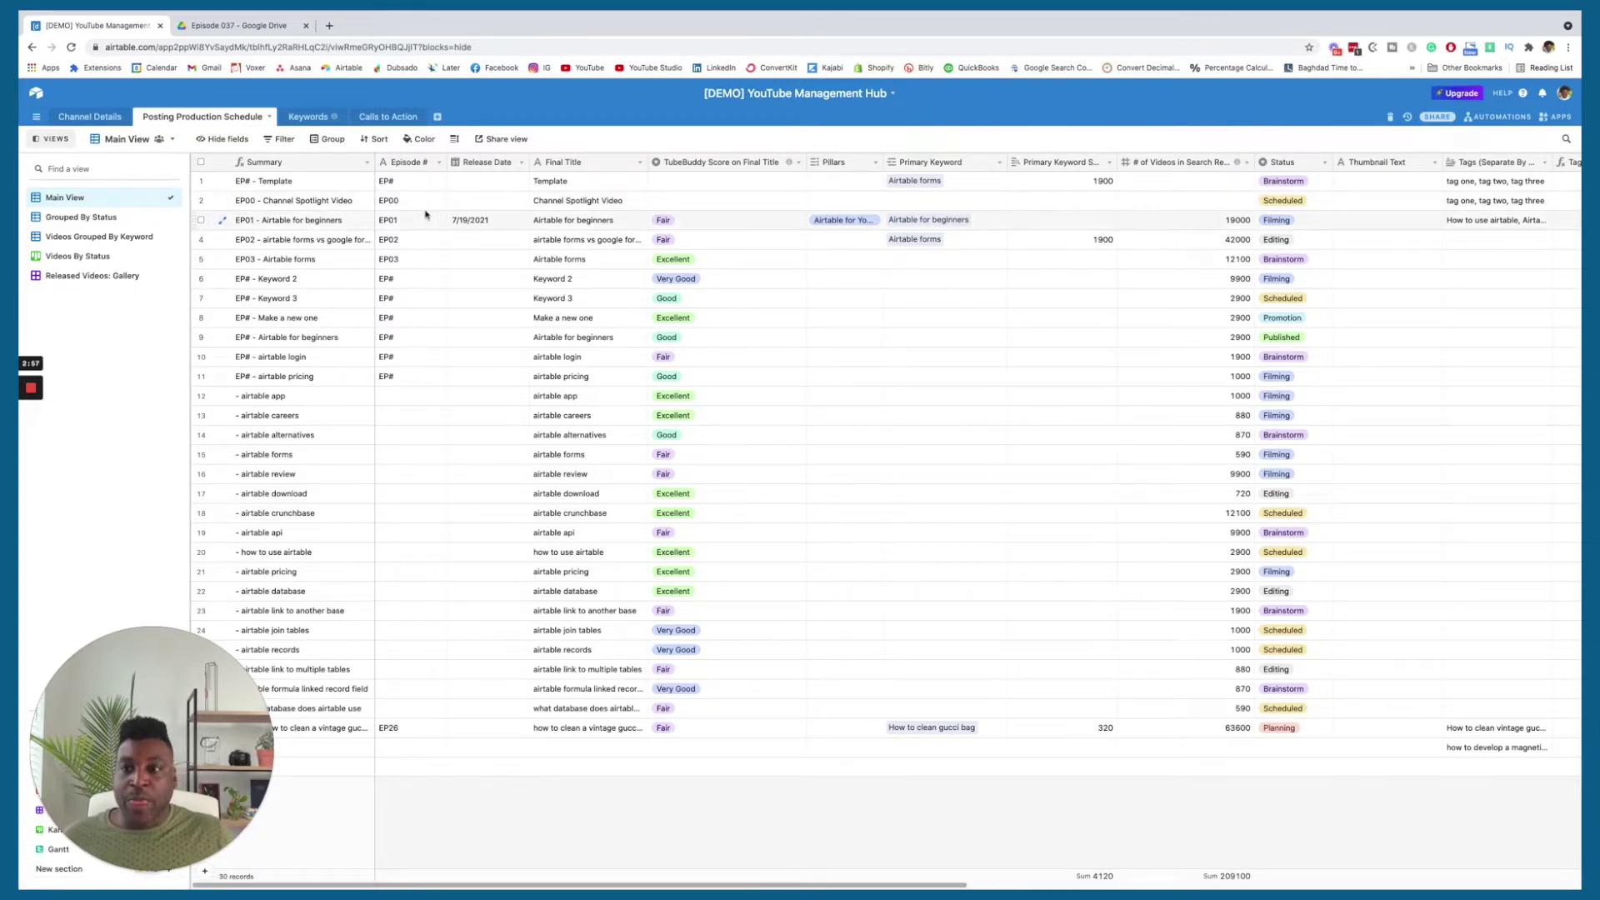
Scroll the Posting Production Schedule grid right through its columns and back
scroll(774, 279, right, 3)
scroll(774, 279, right, 10)
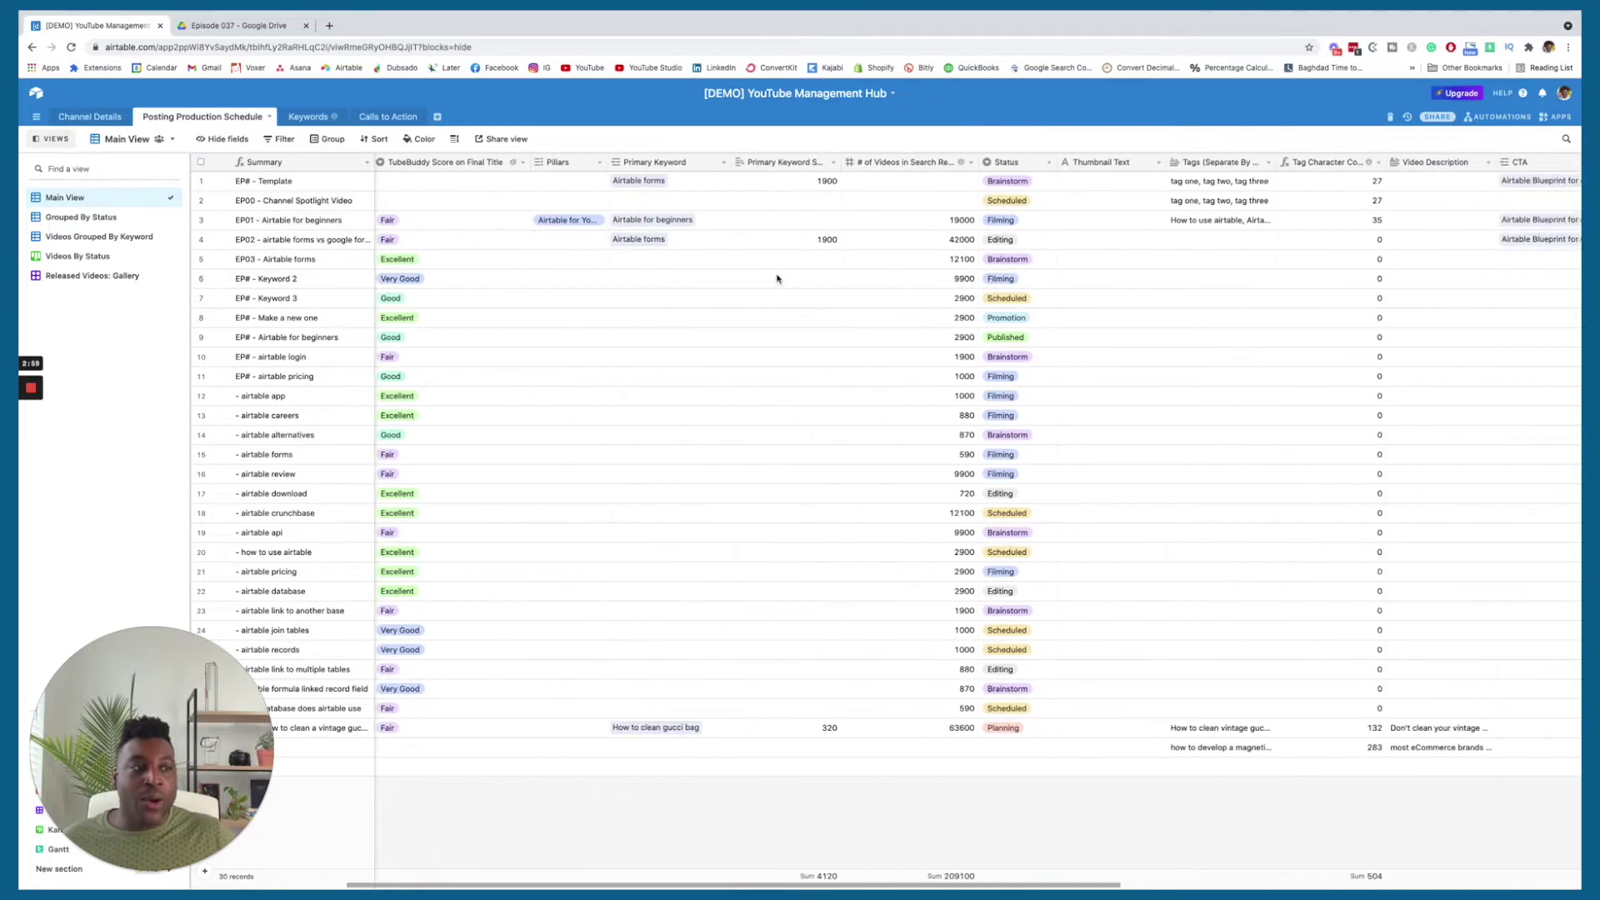
scroll(776, 278, left, 9)
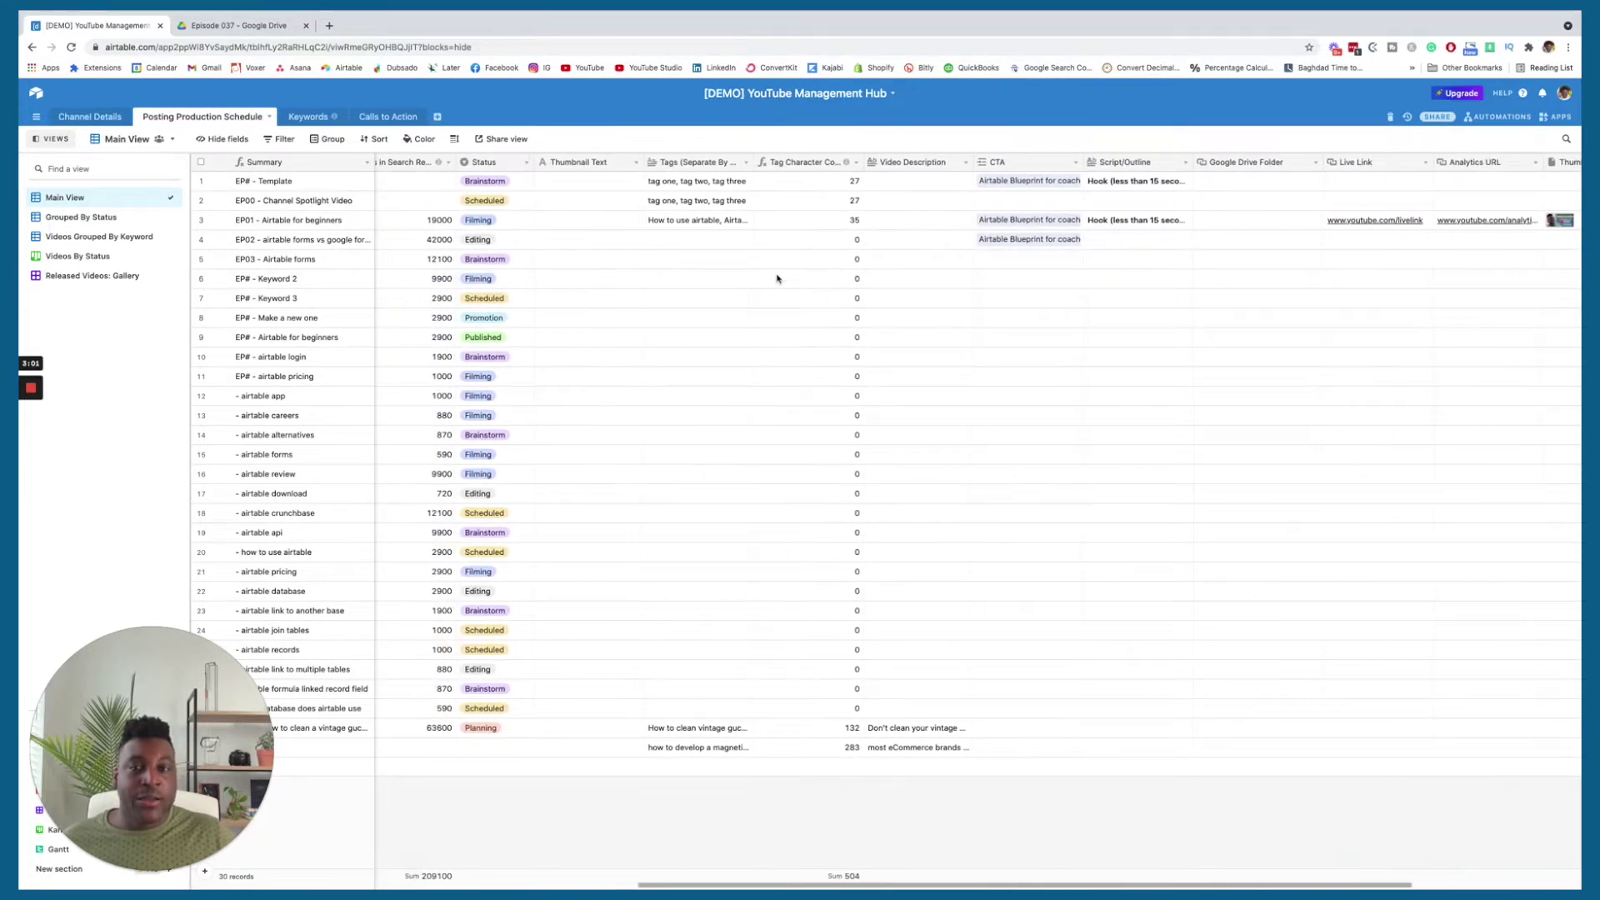
scroll(777, 278, left, 5)
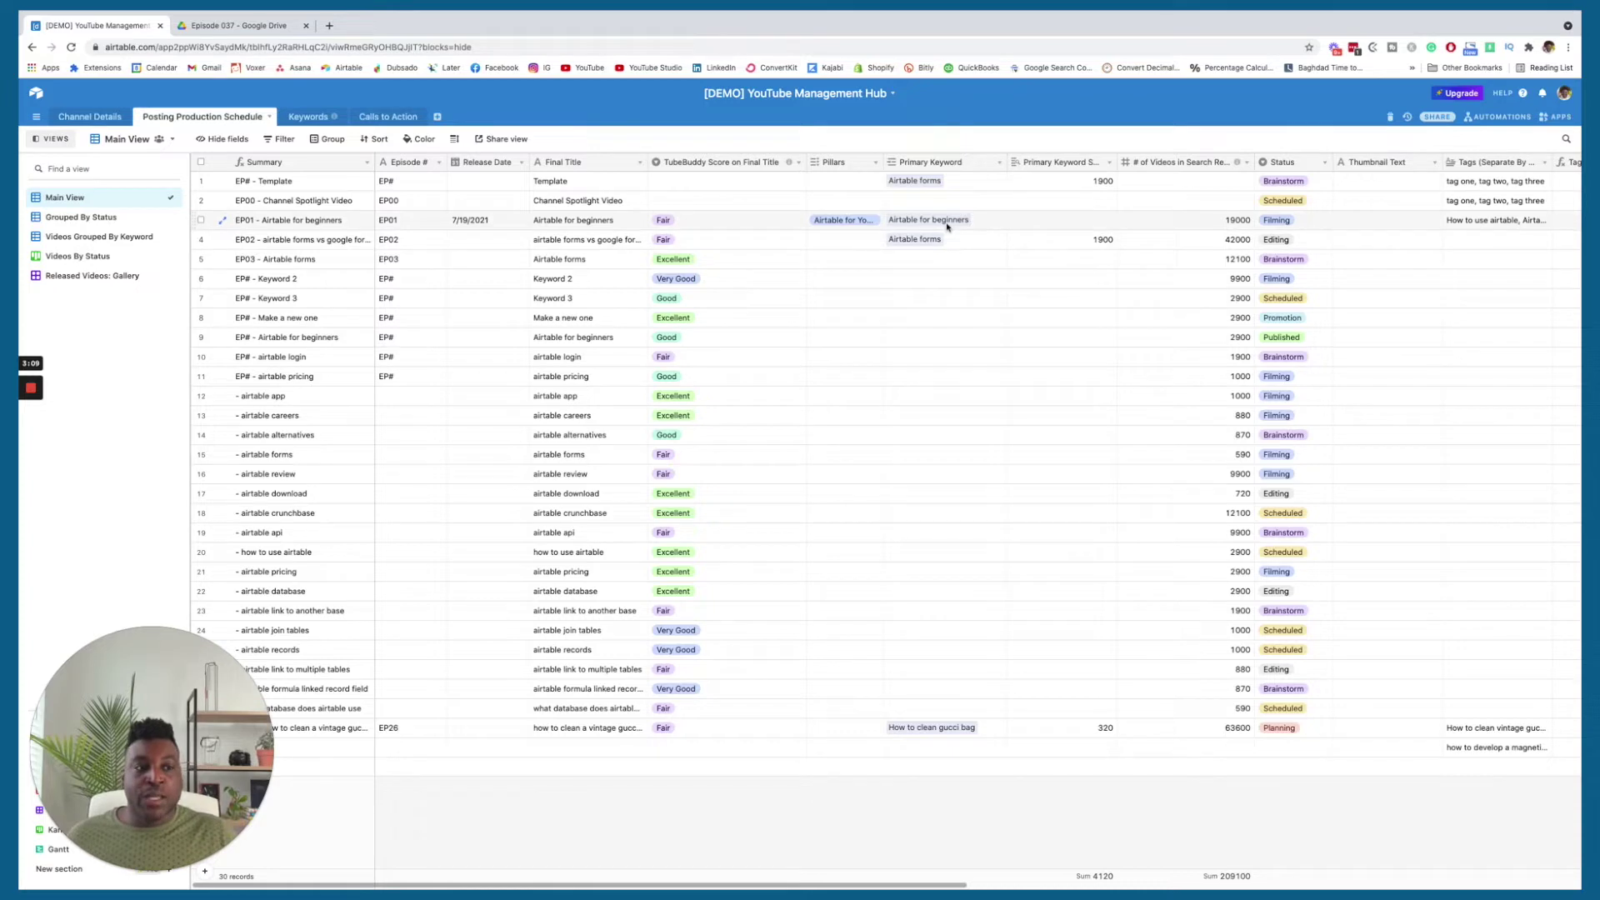
Expand the EP01 - Airtable for beginners record and scroll through its fields
click(223, 223)
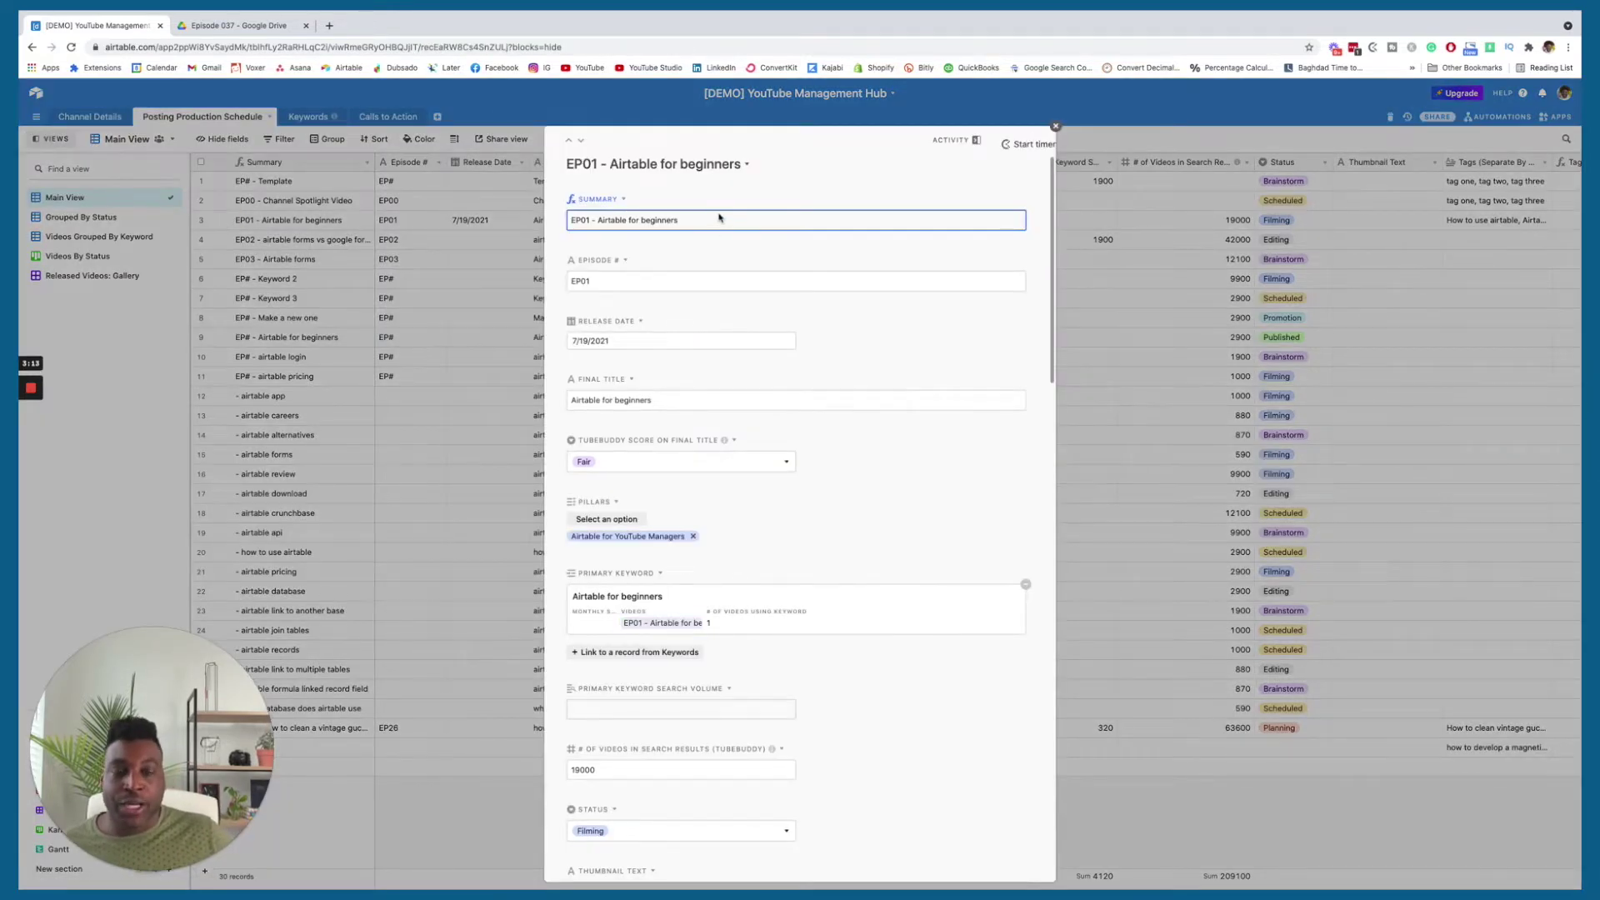
scroll(630, 299, down, 3)
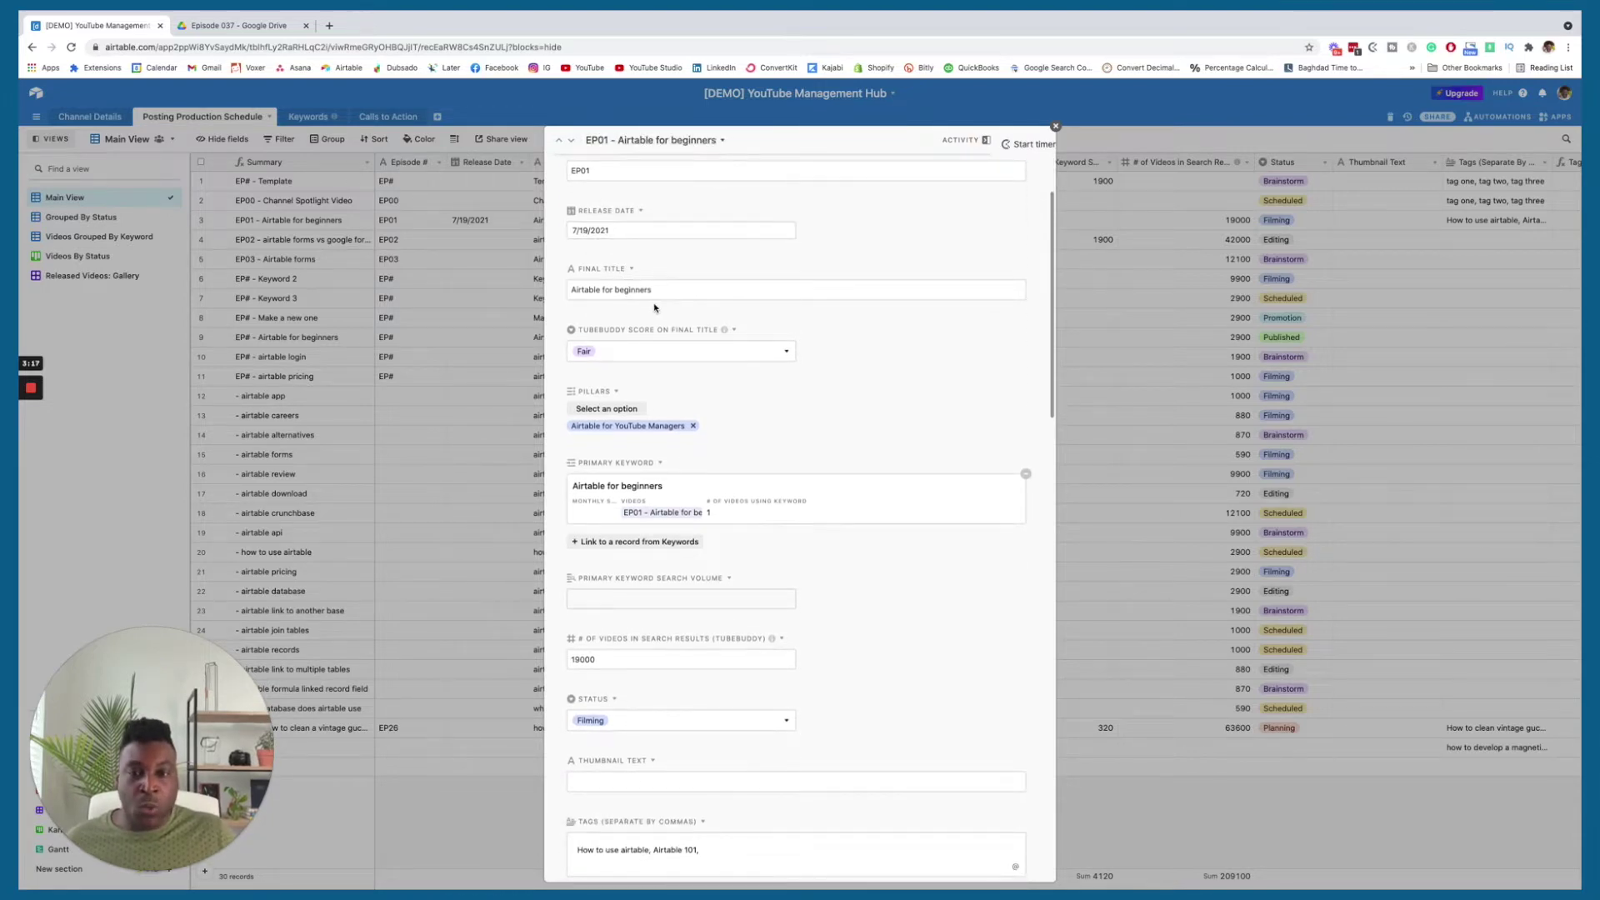
scroll(655, 308, down, 2)
scroll(617, 283, up, 2)
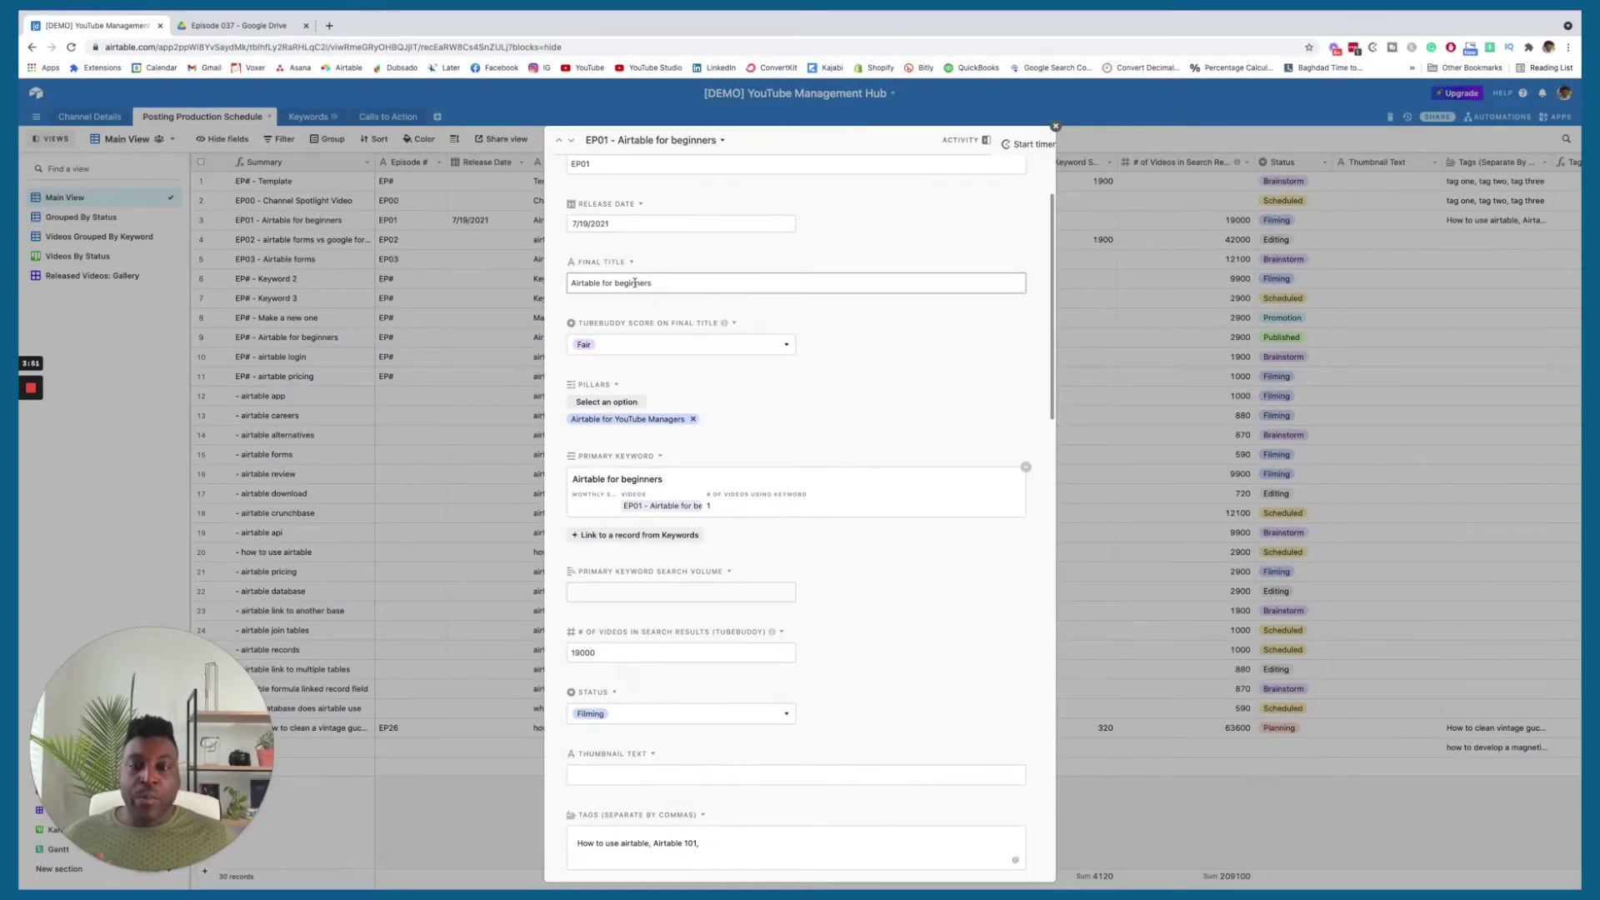
click(658, 285)
click(631, 261)
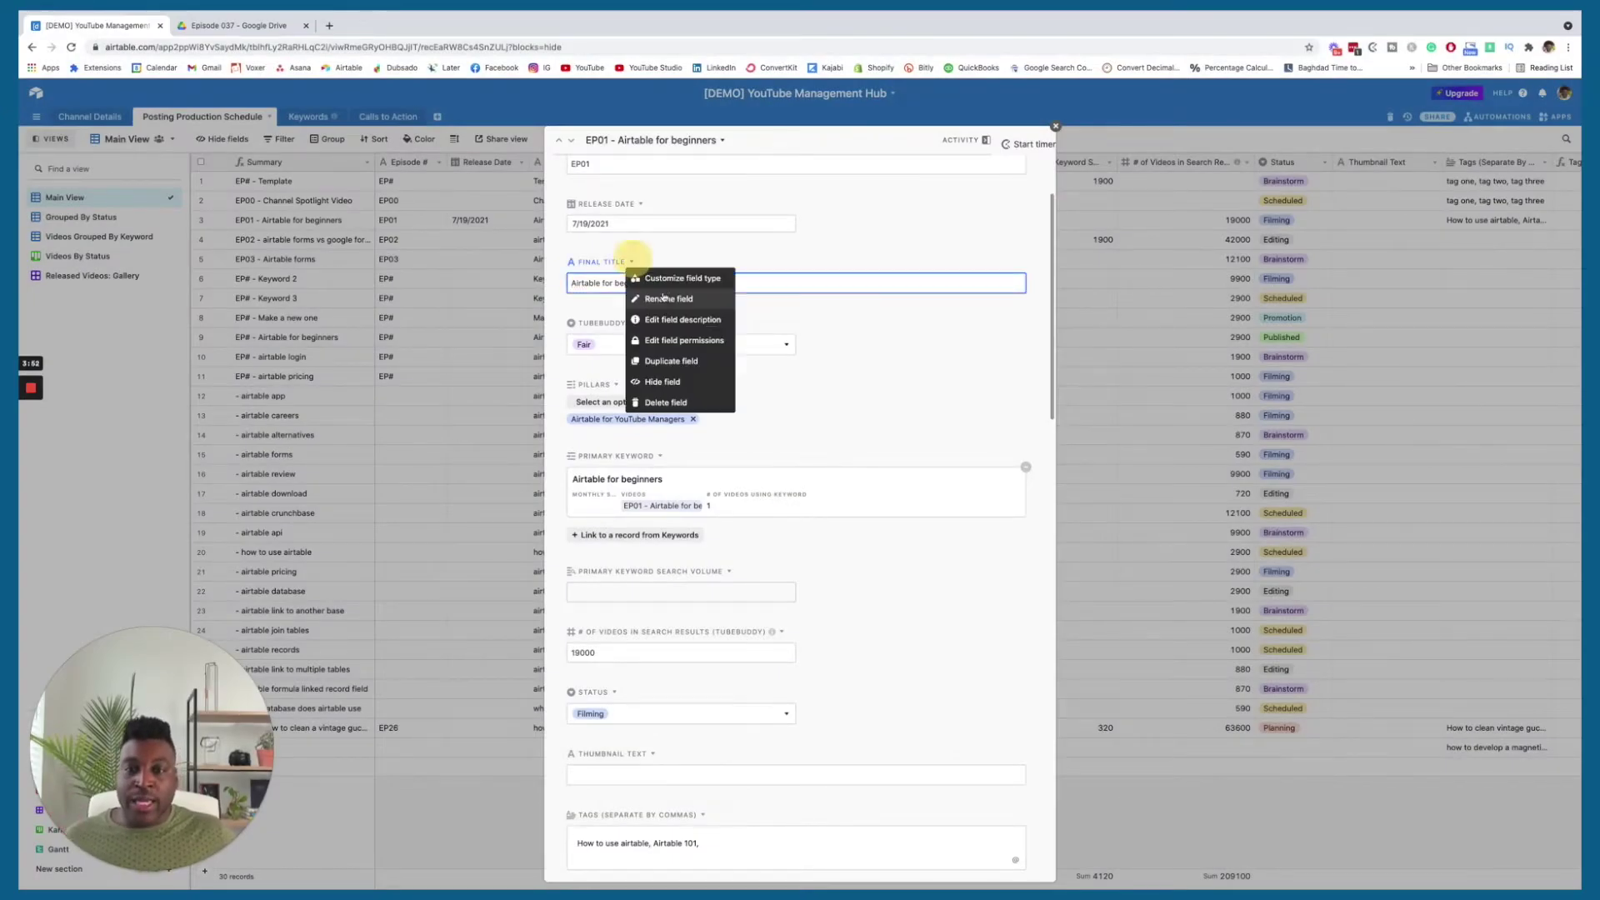
click(803, 258)
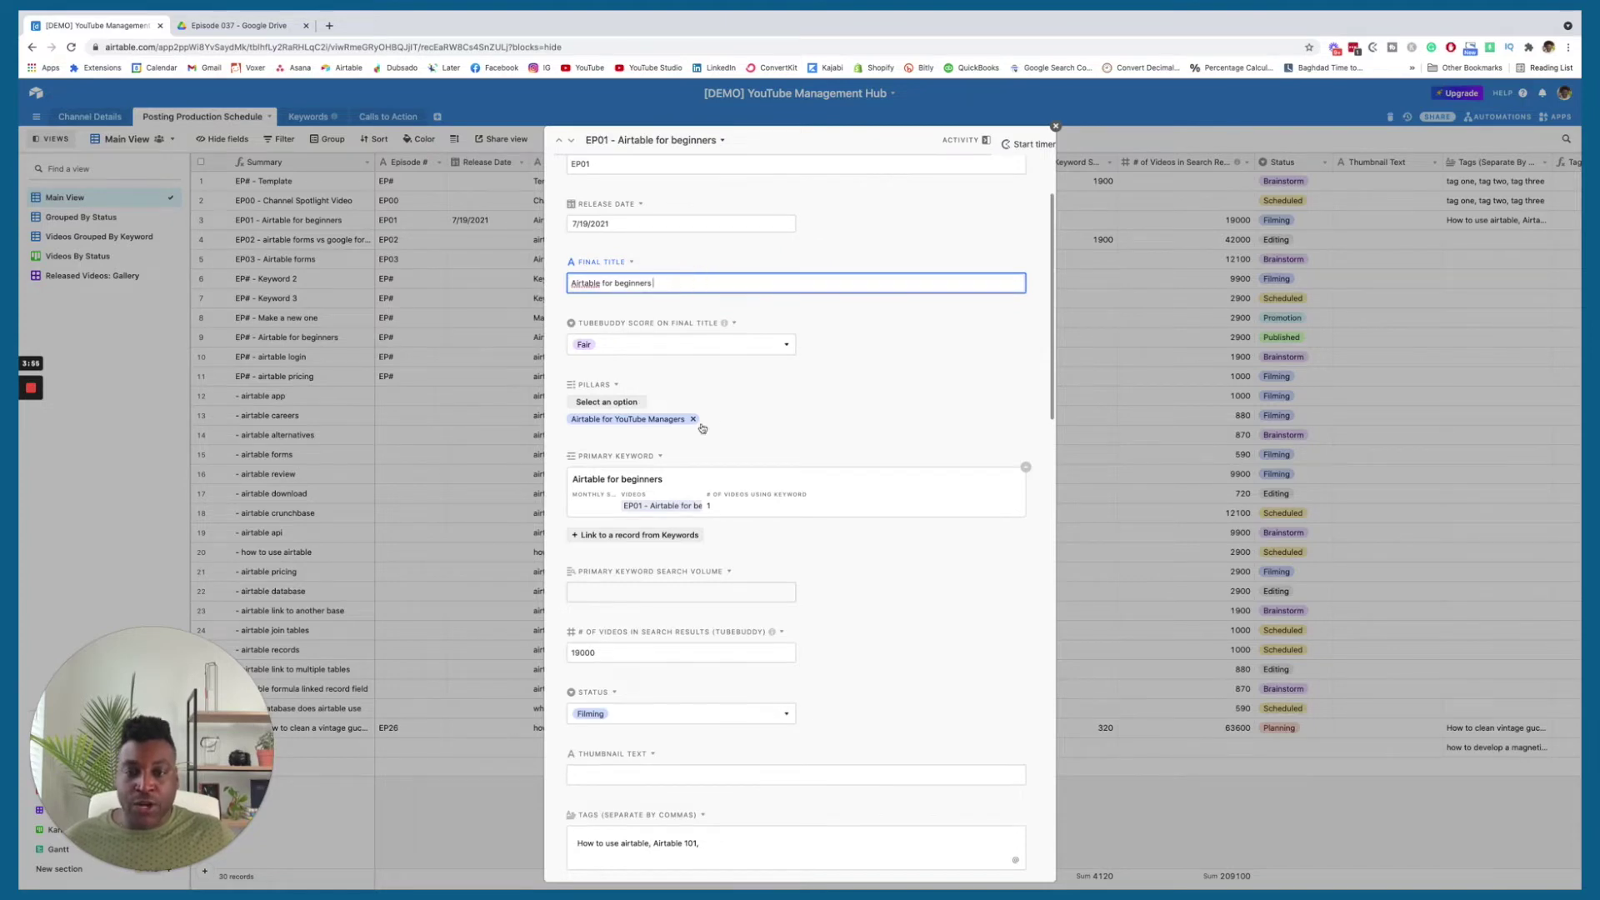
scroll(723, 426, down, 1)
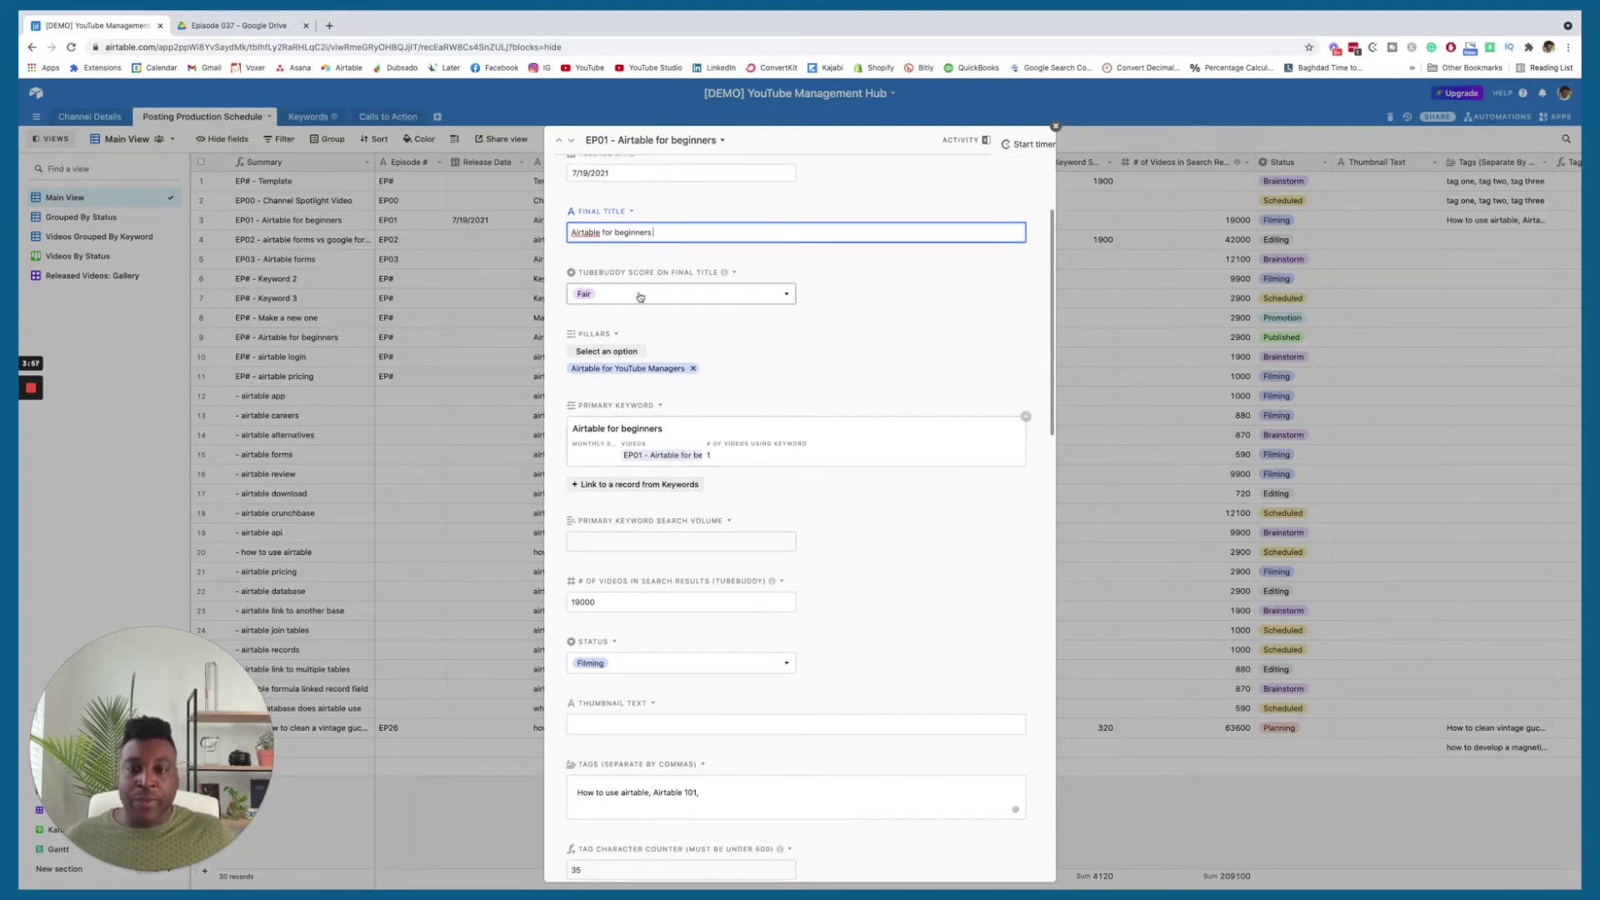
click(761, 297)
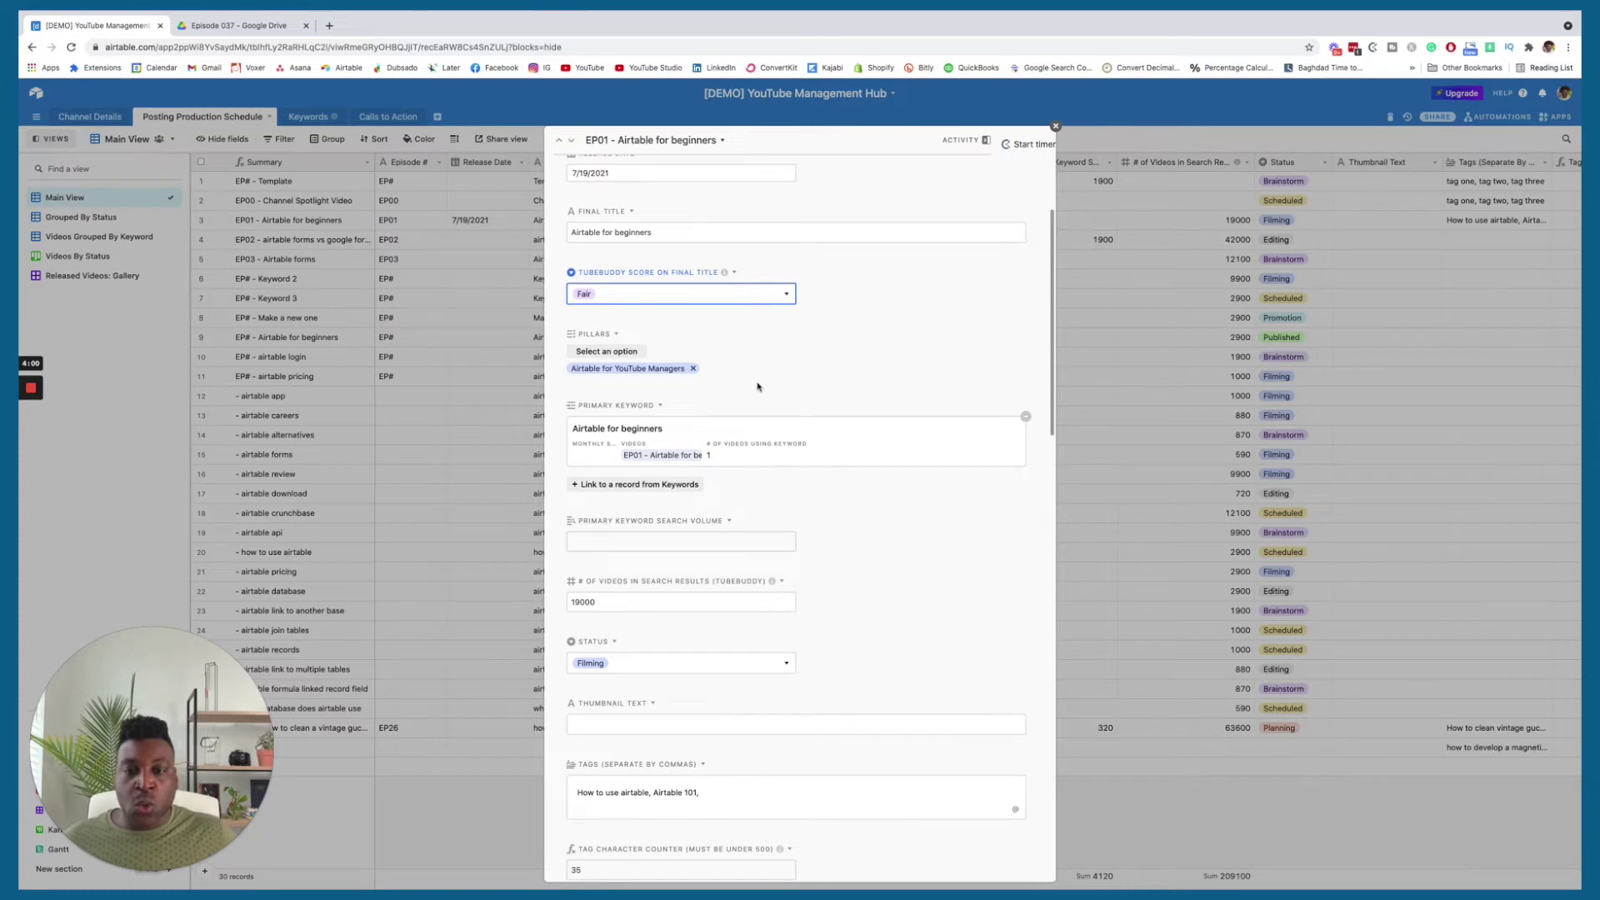
scroll(759, 386, down, 3)
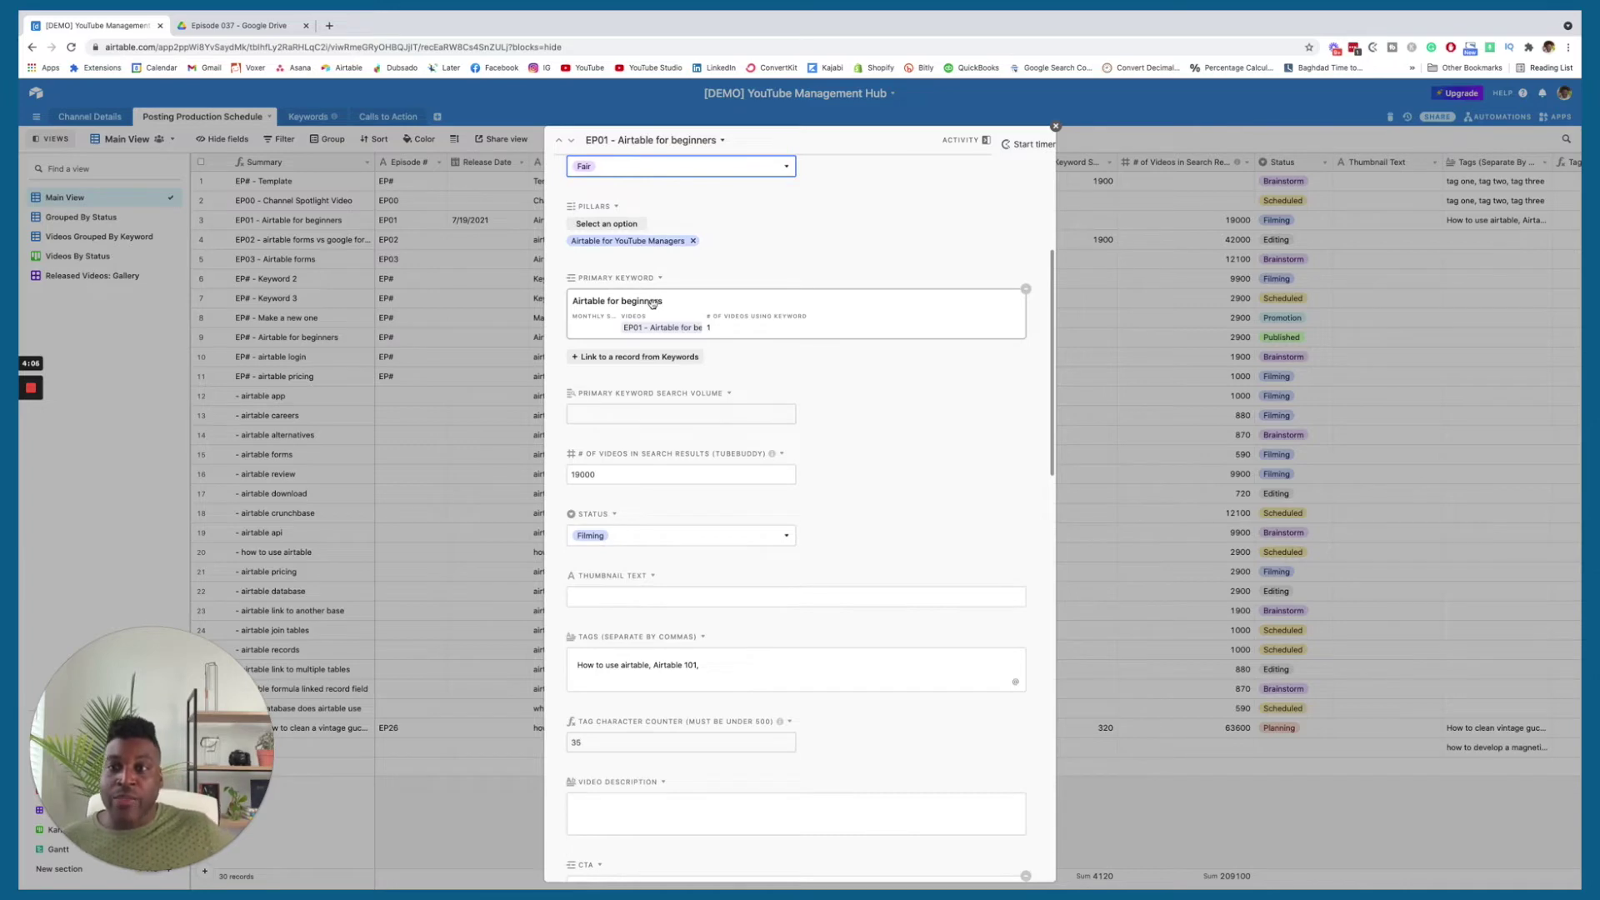
scroll(796, 428, down, 4)
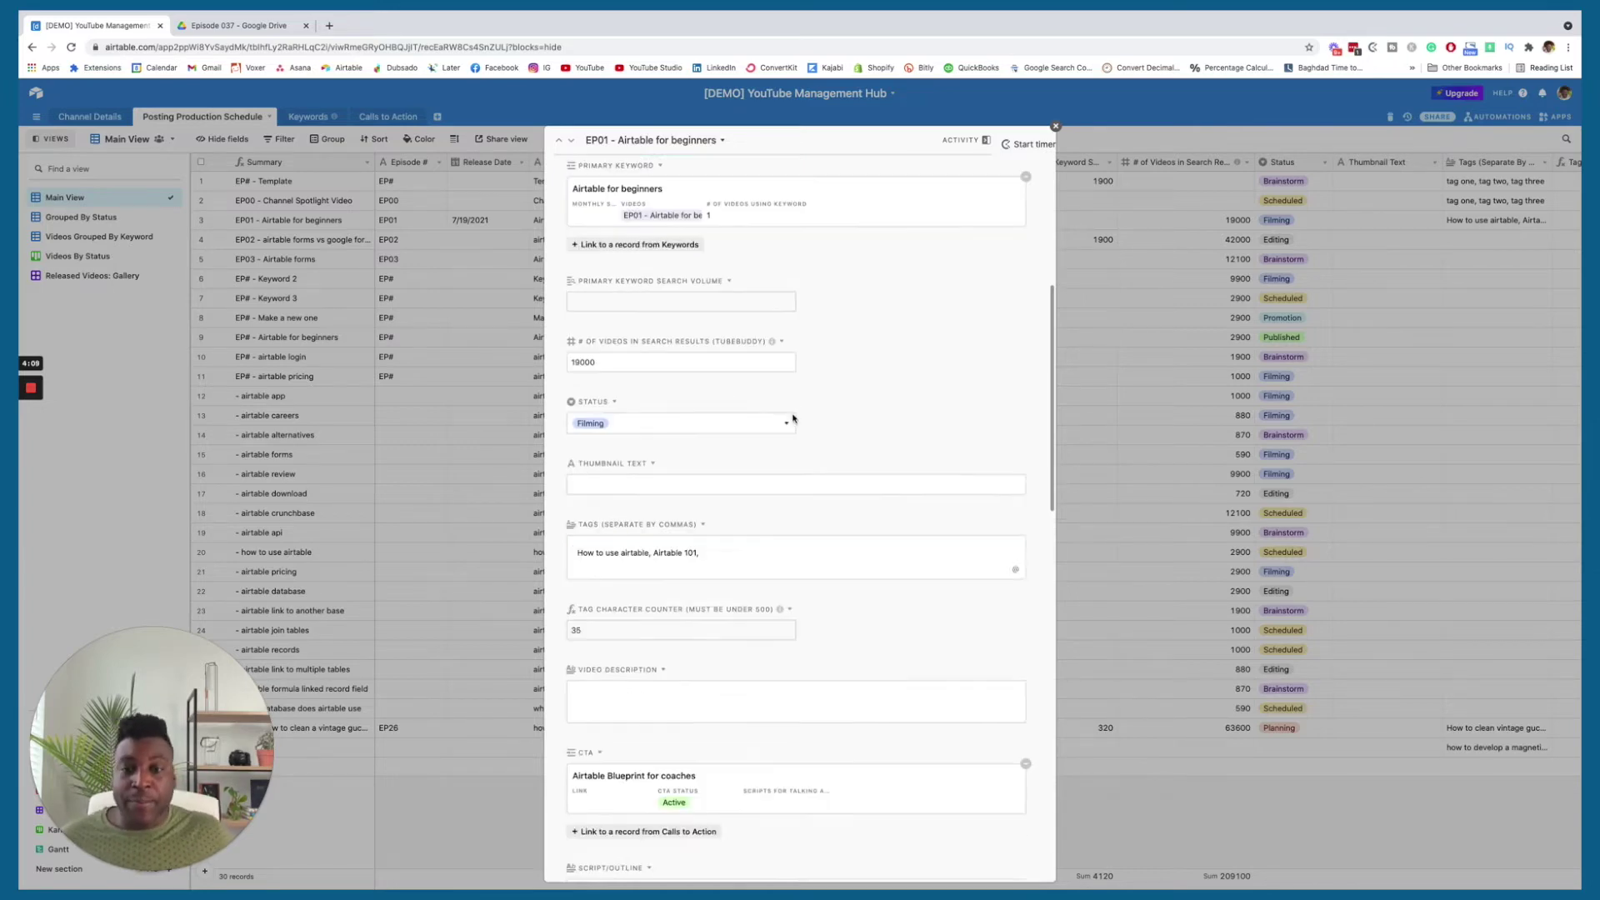
click(671, 250)
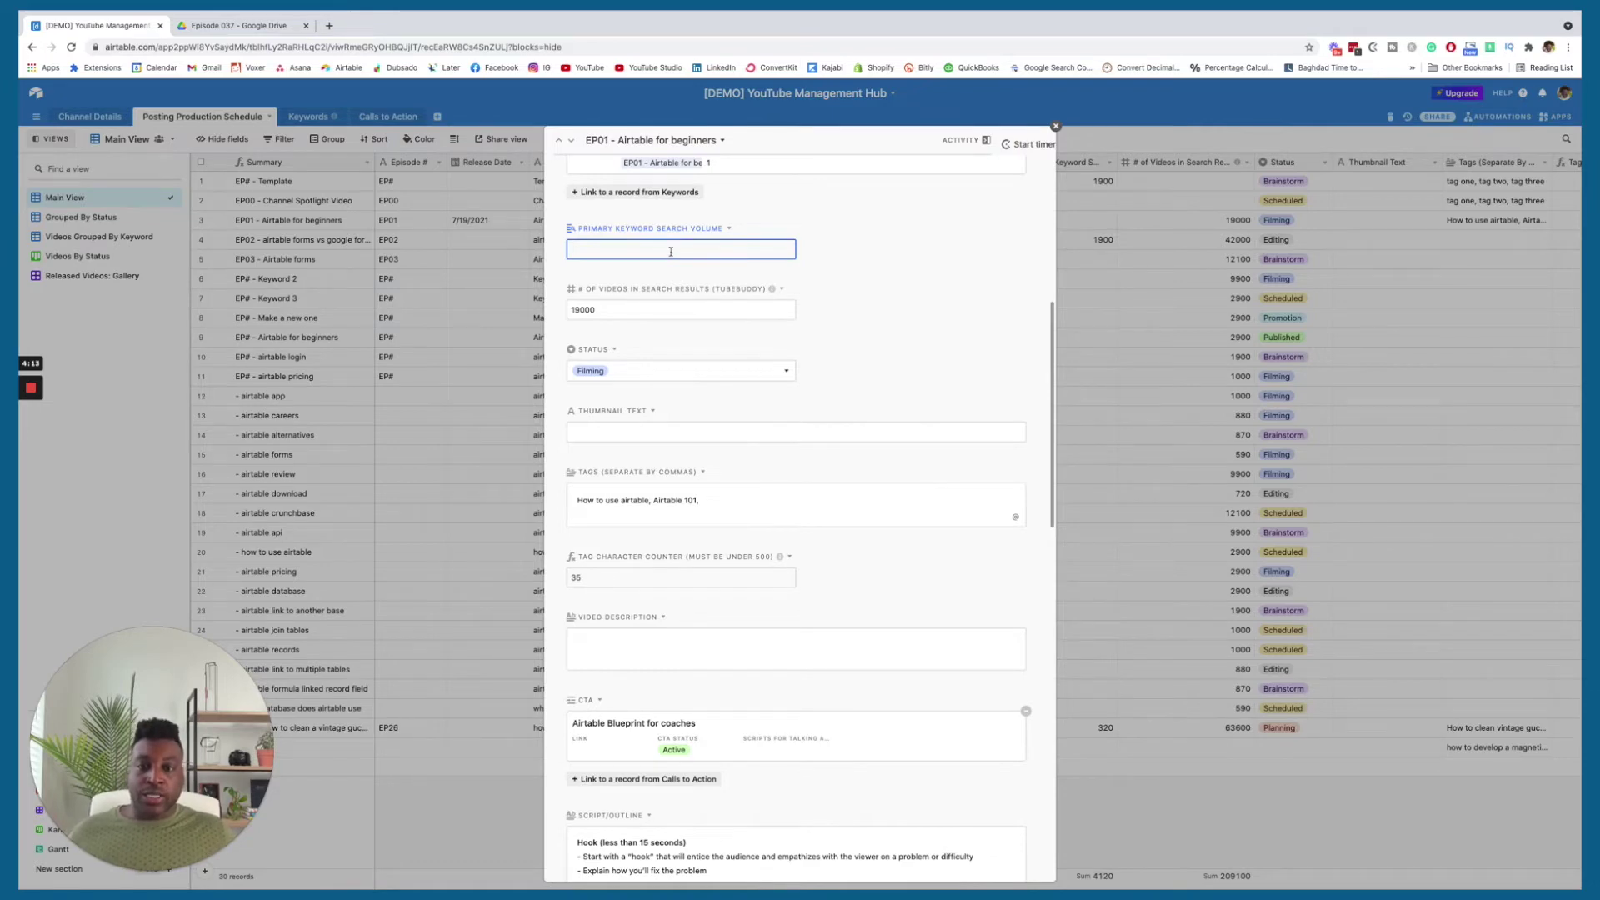
scroll(850, 286, down, 2)
scroll(850, 286, up, 4)
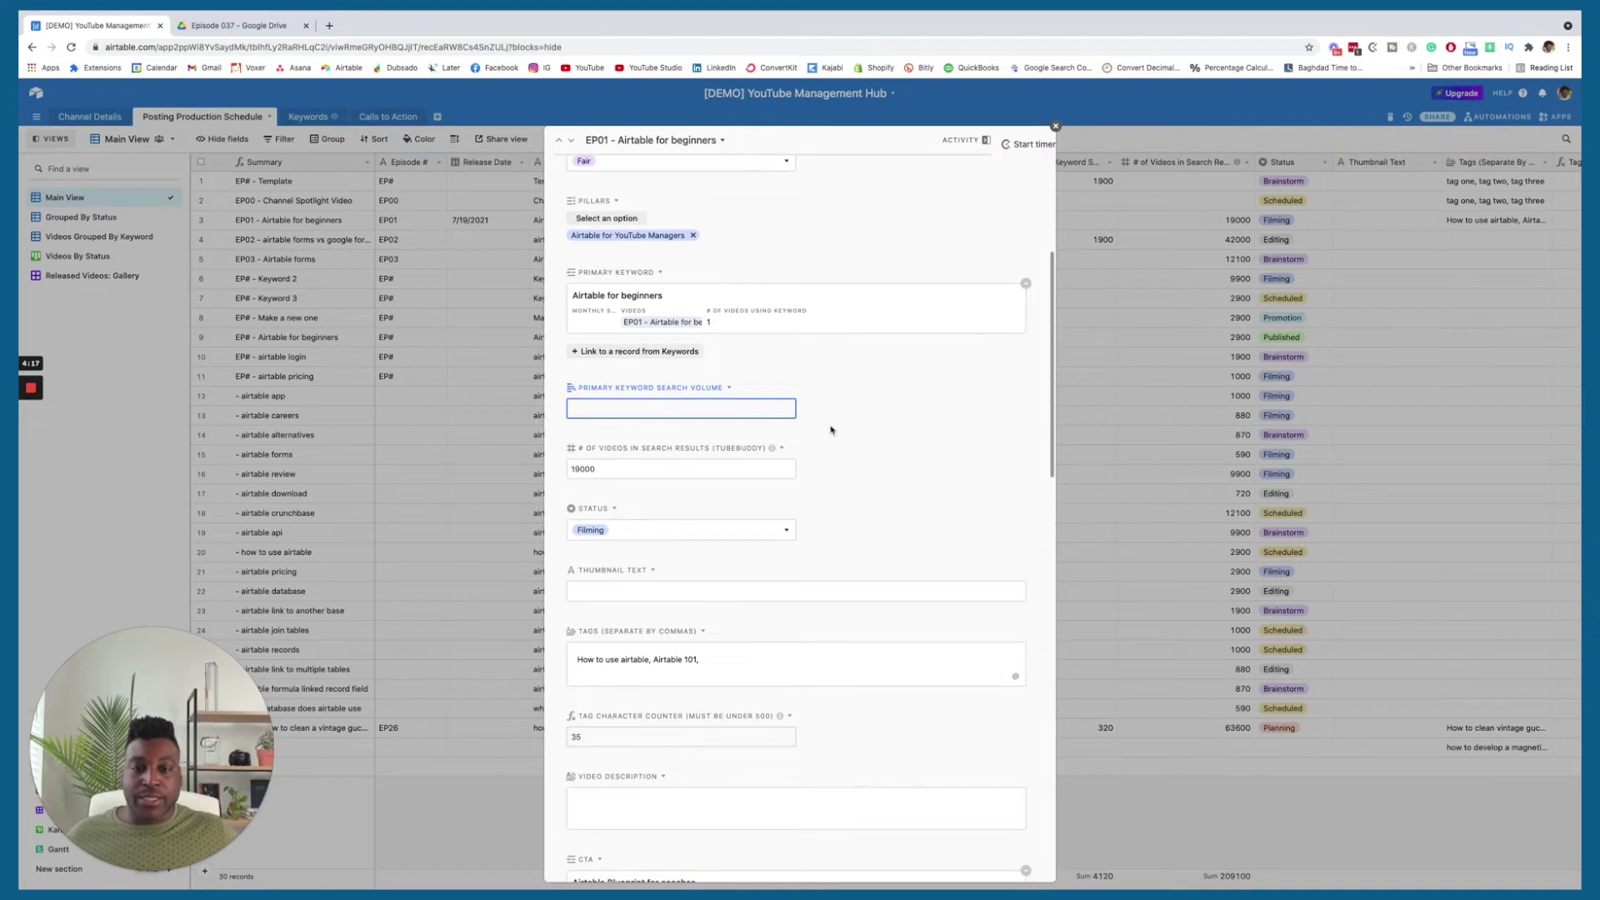
click(852, 415)
scroll(812, 450, down, 2)
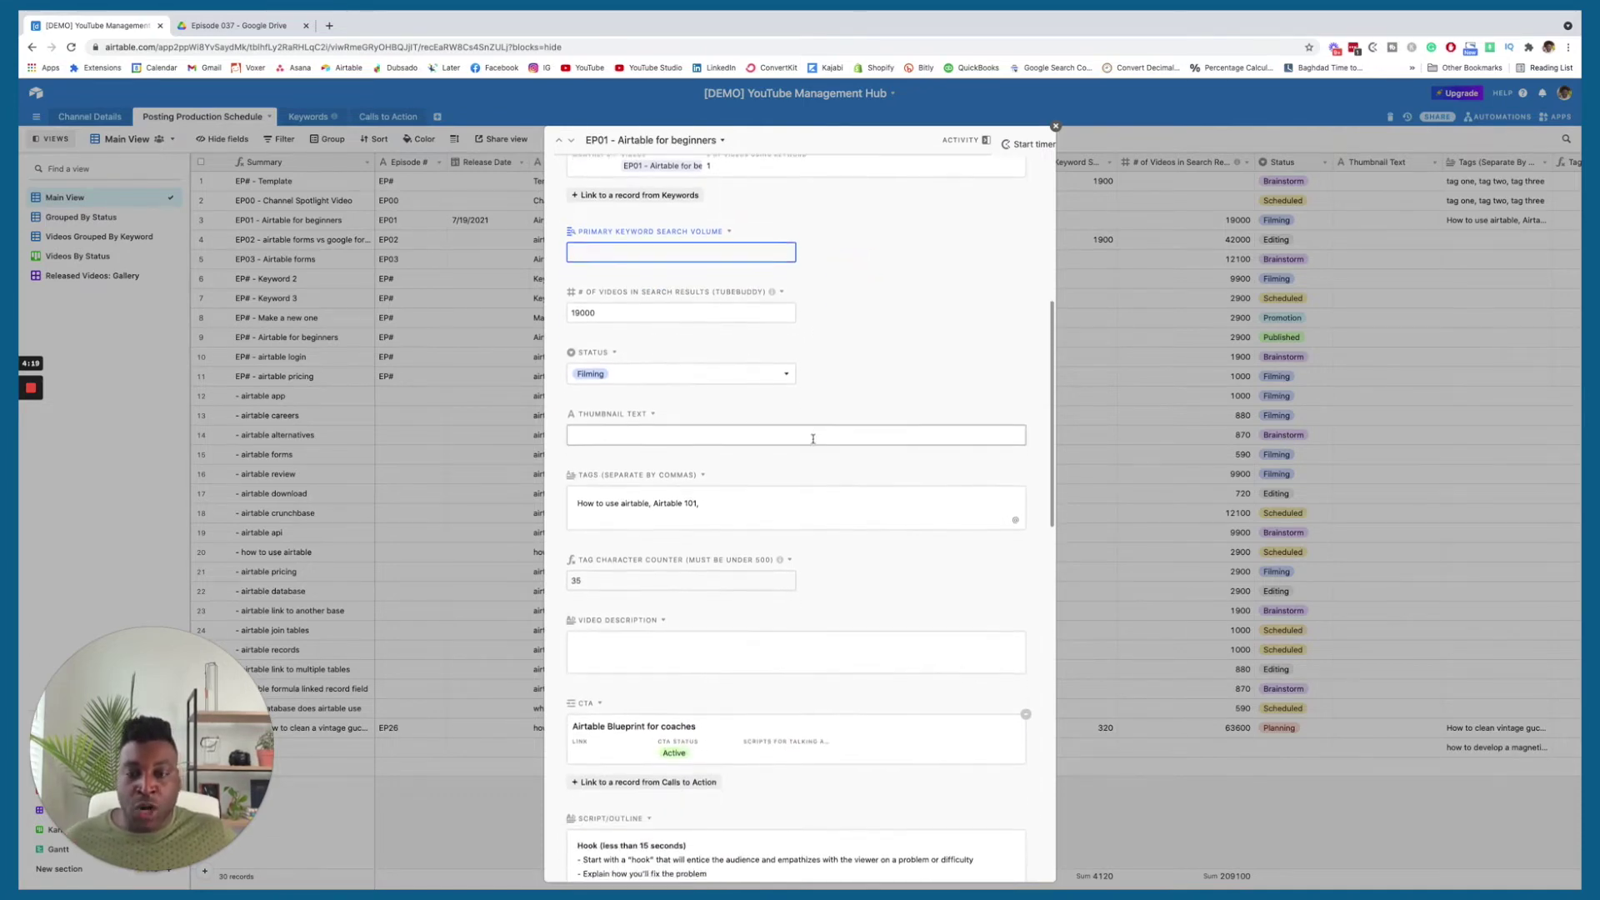
click(617, 308)
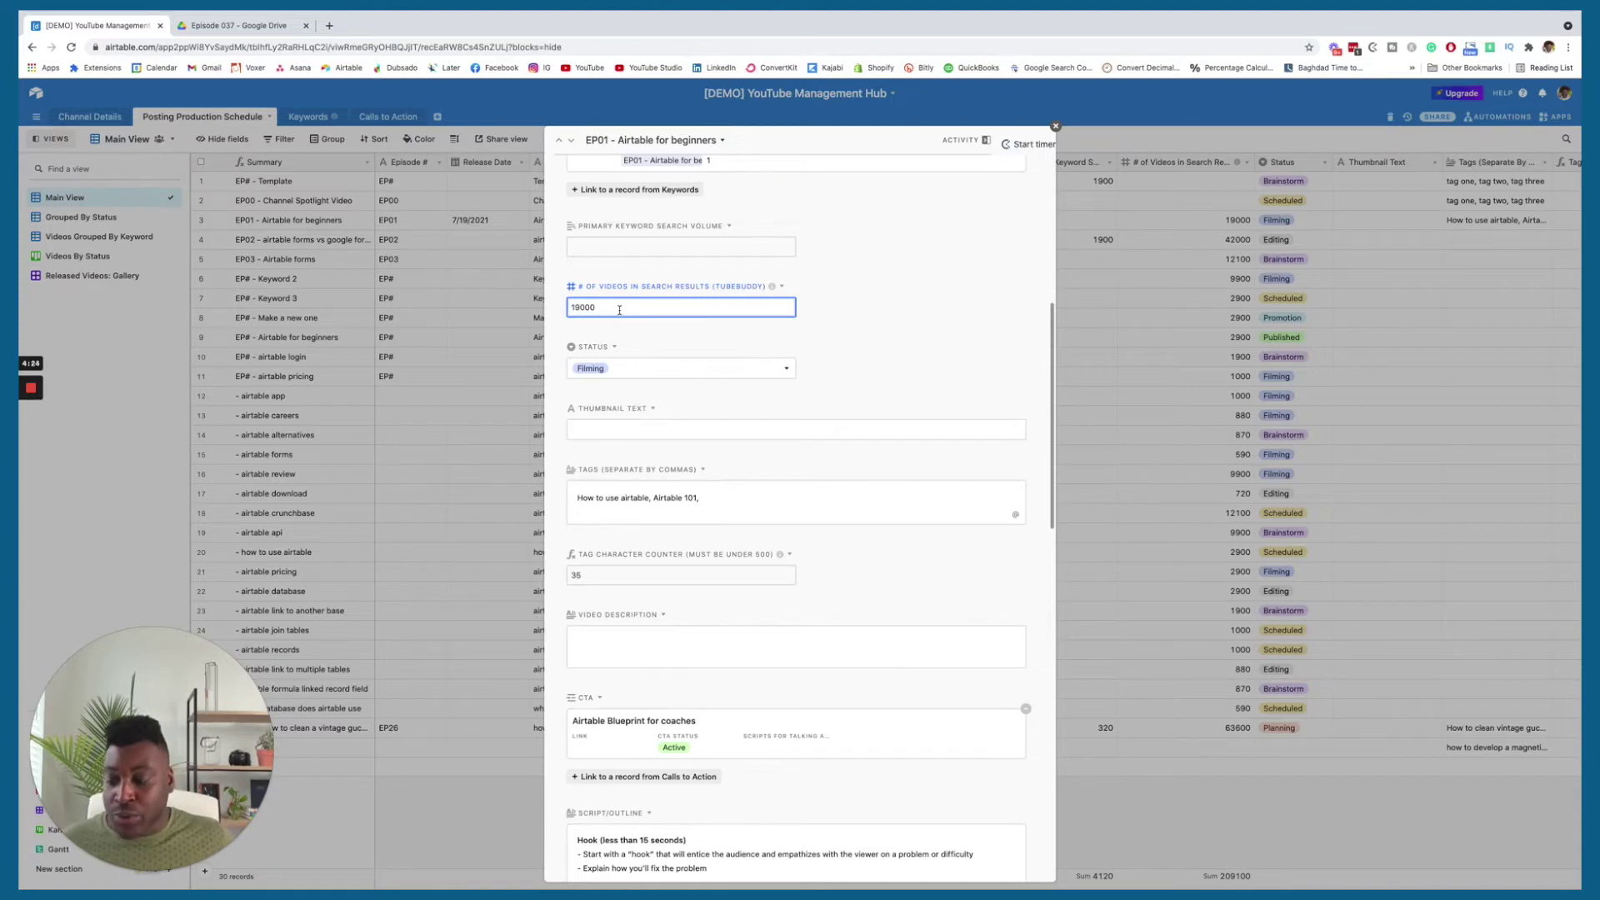
double_click(601, 313)
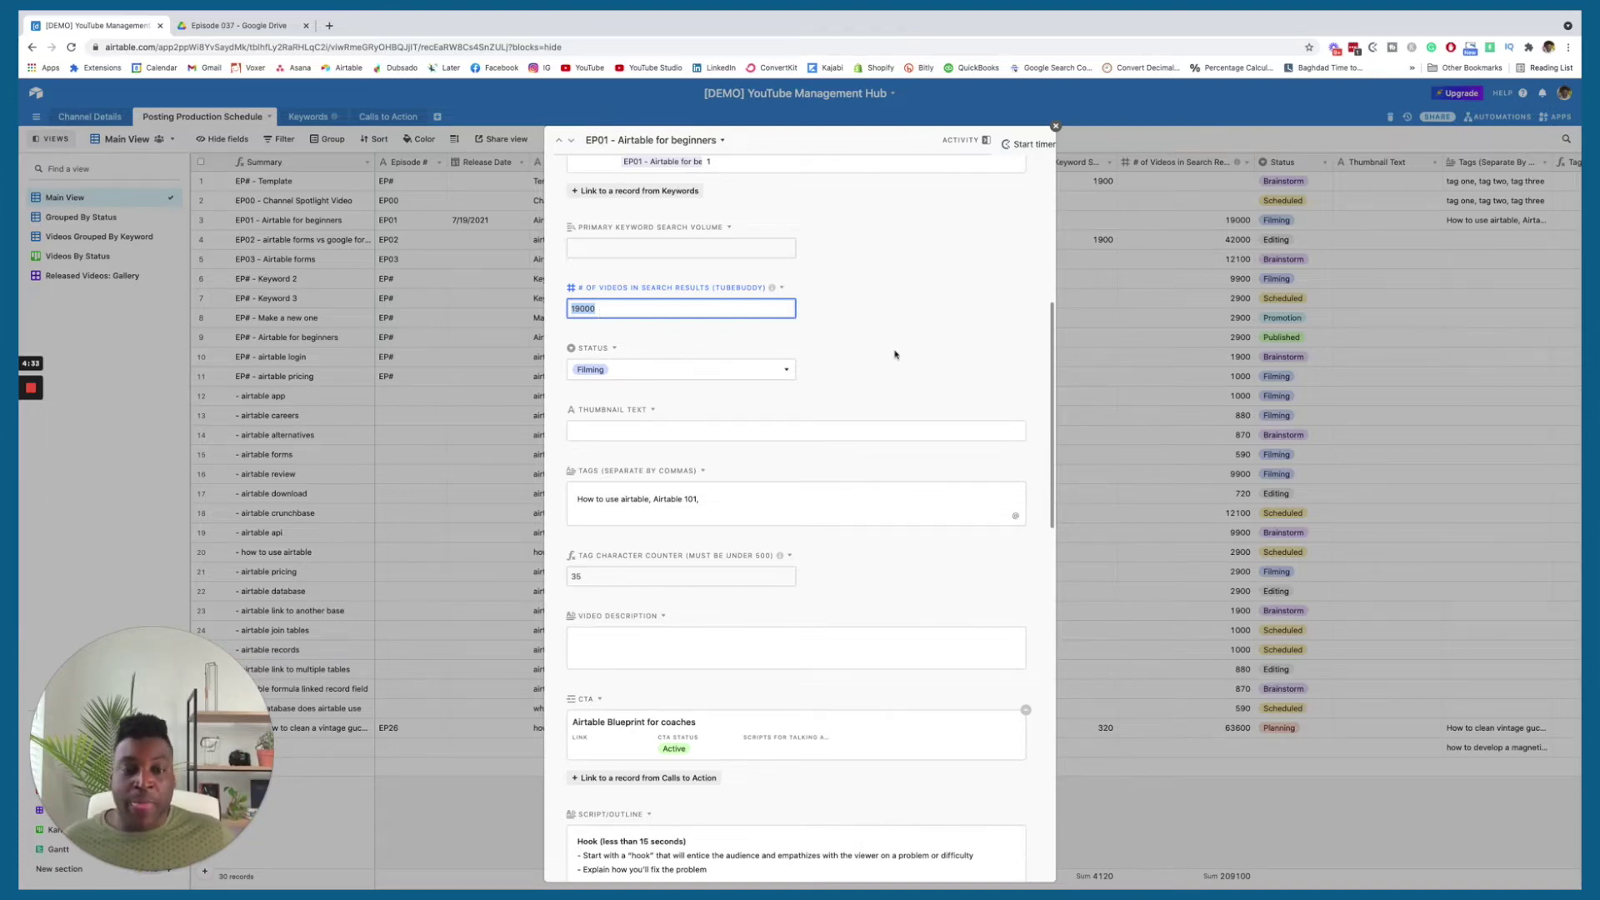
key(Tab)
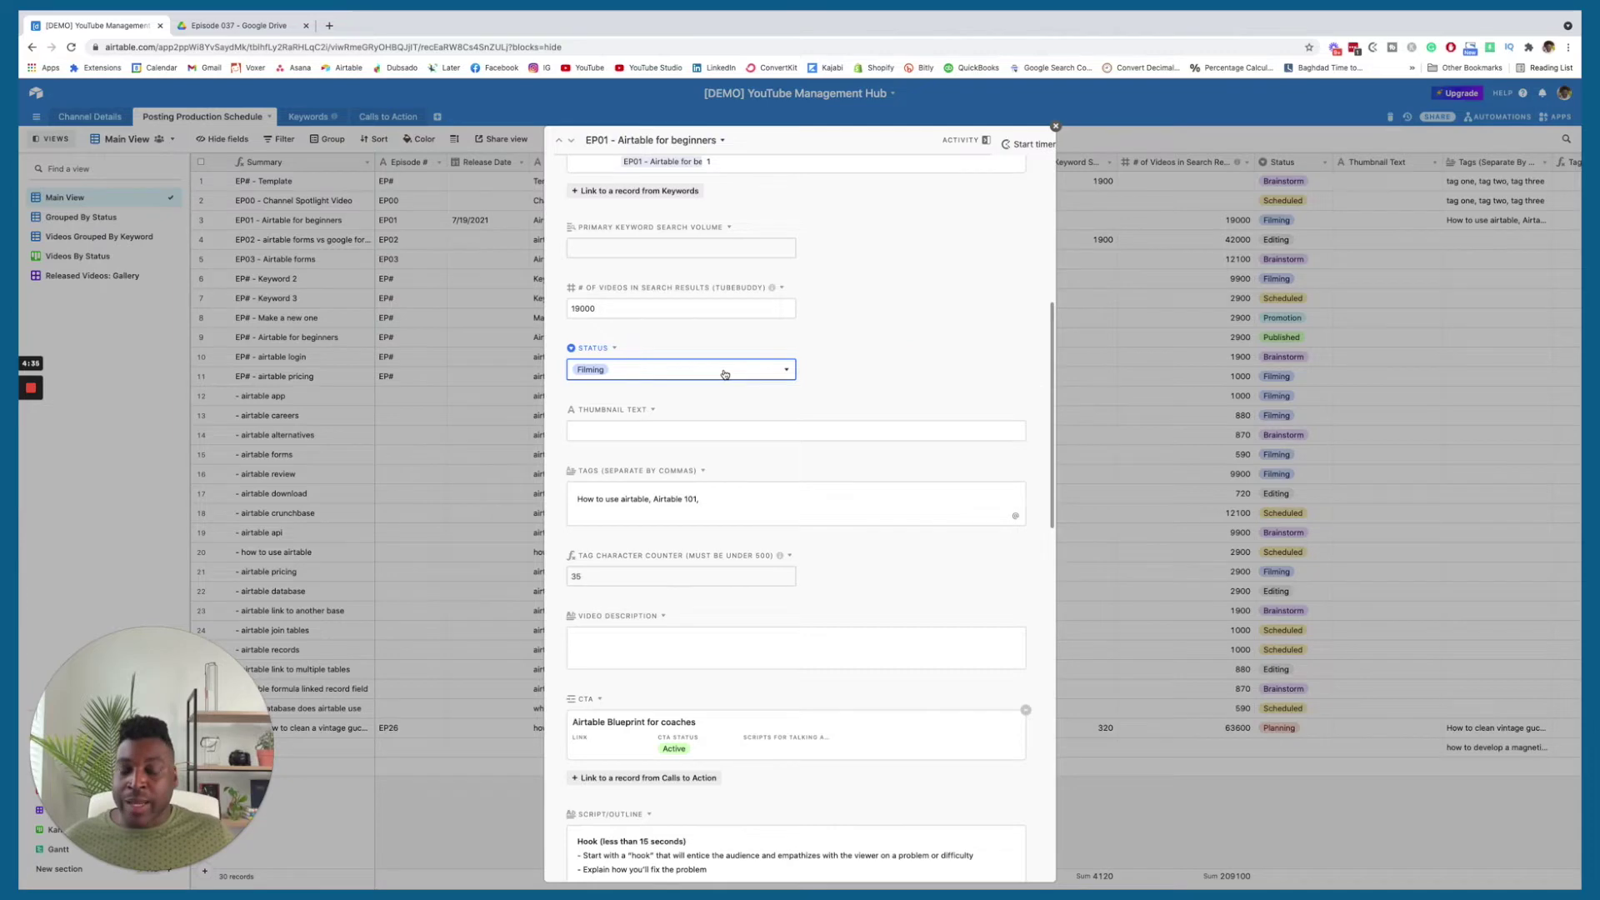
scroll(757, 404, down, 3)
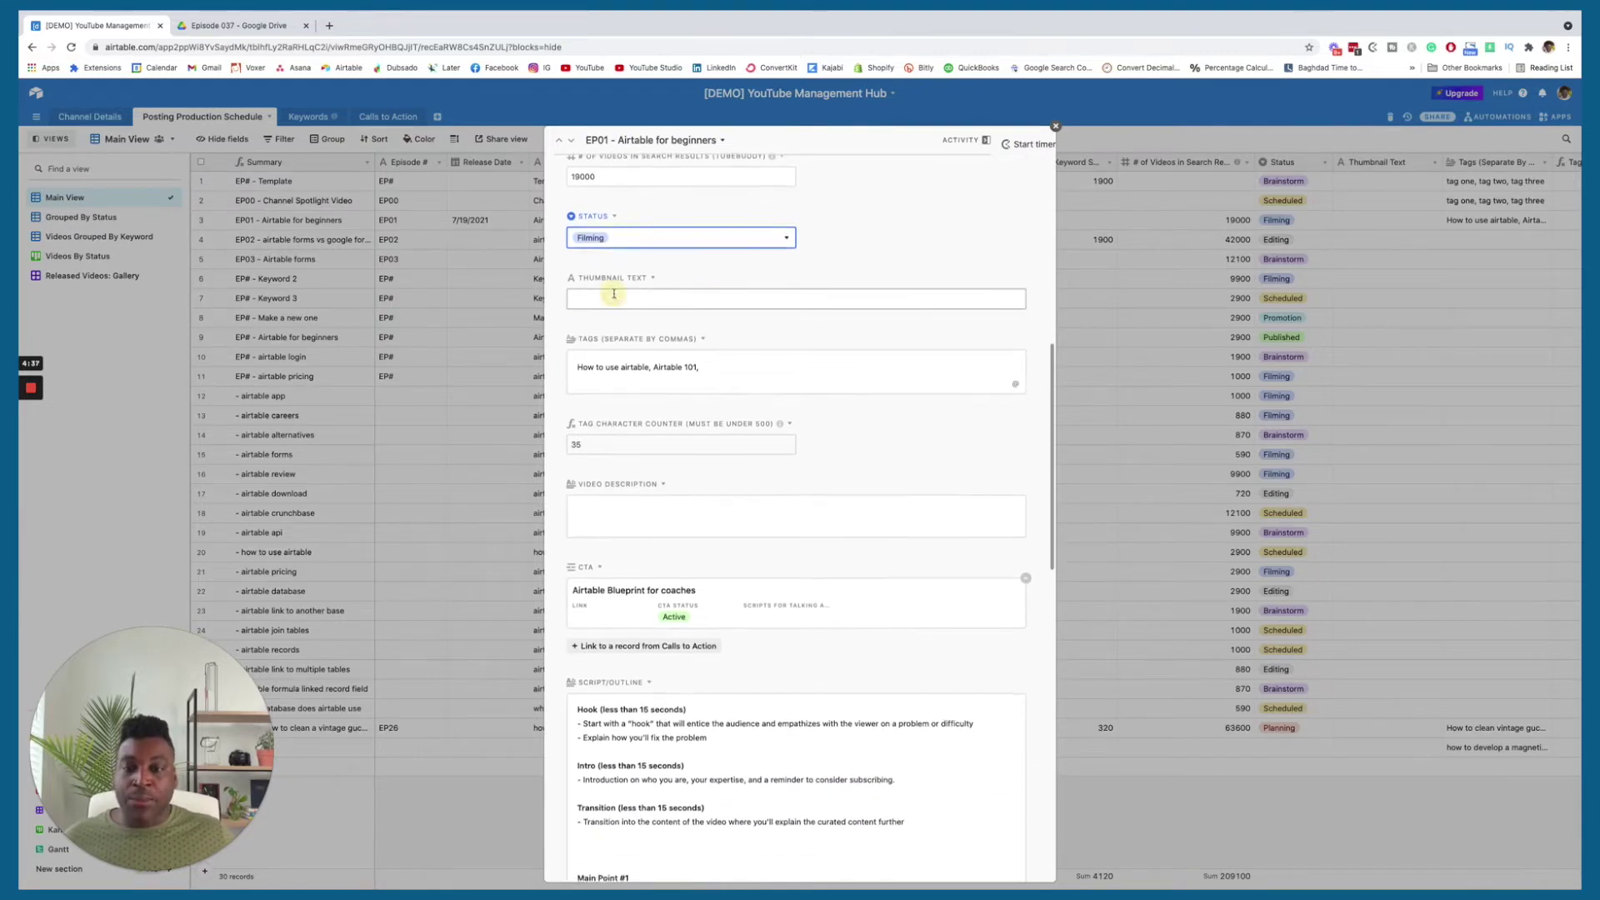
click(613, 297)
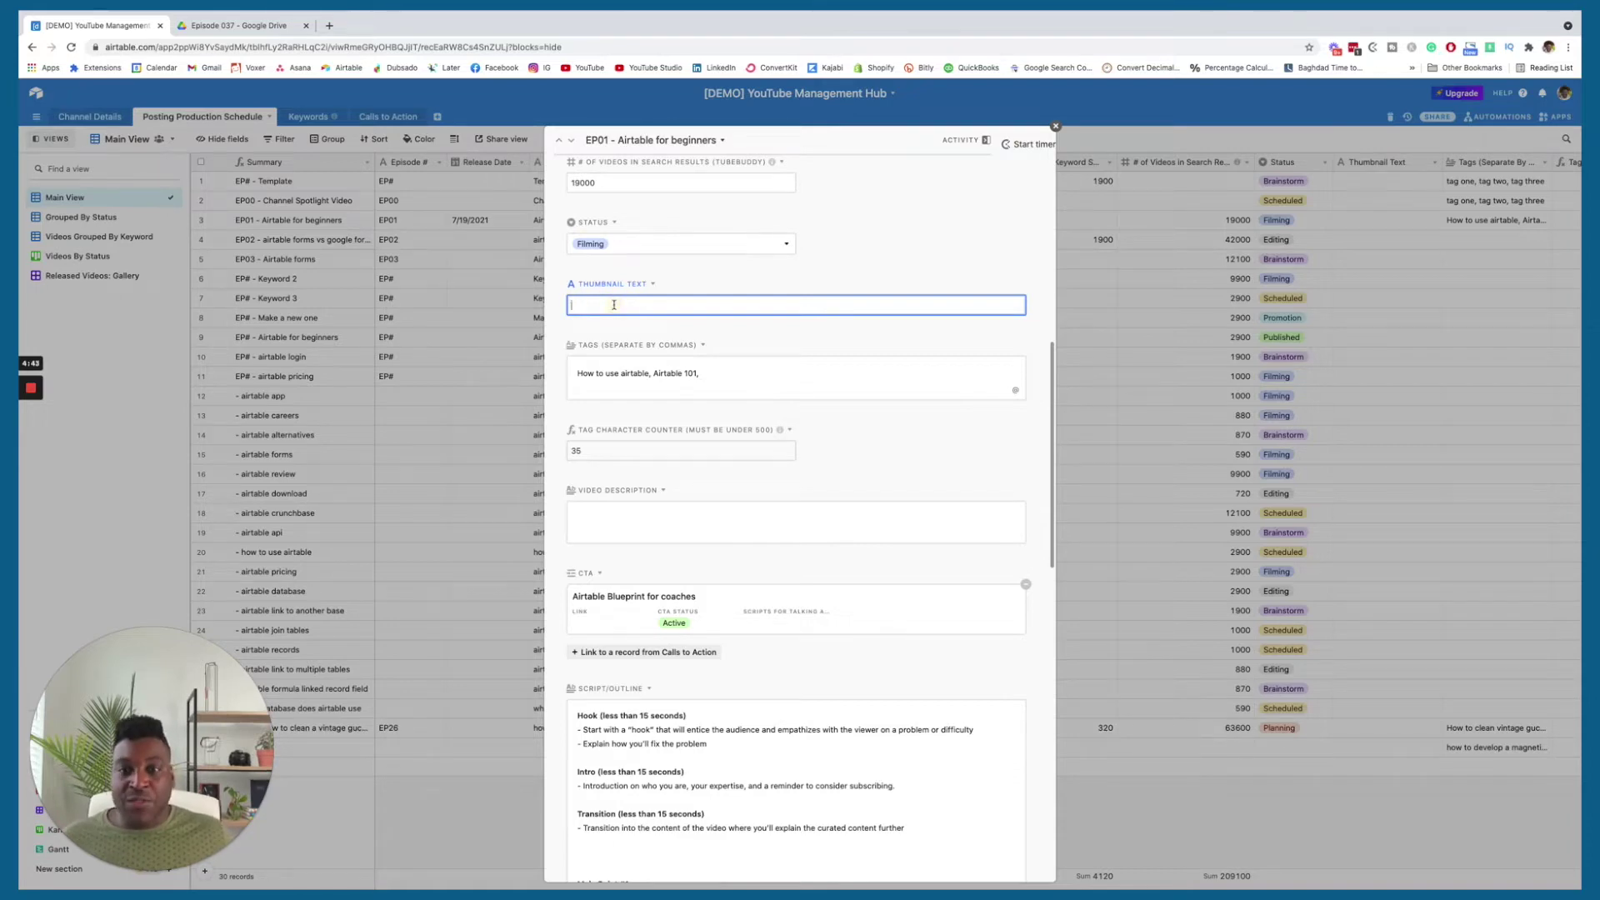
scroll(722, 408, down, 3)
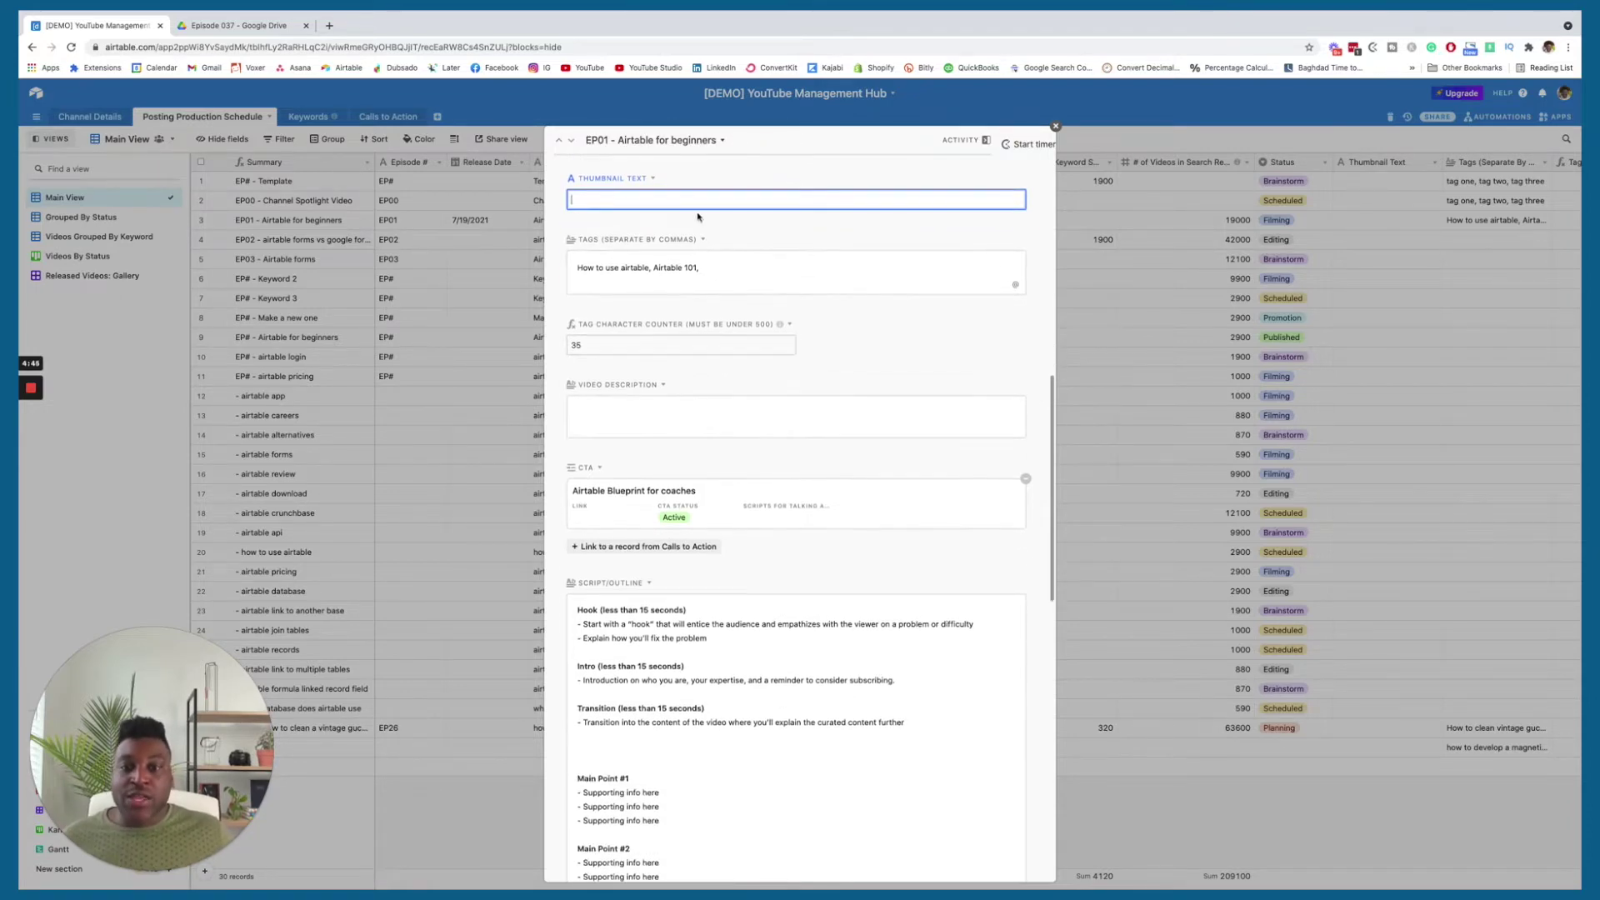
click(695, 272)
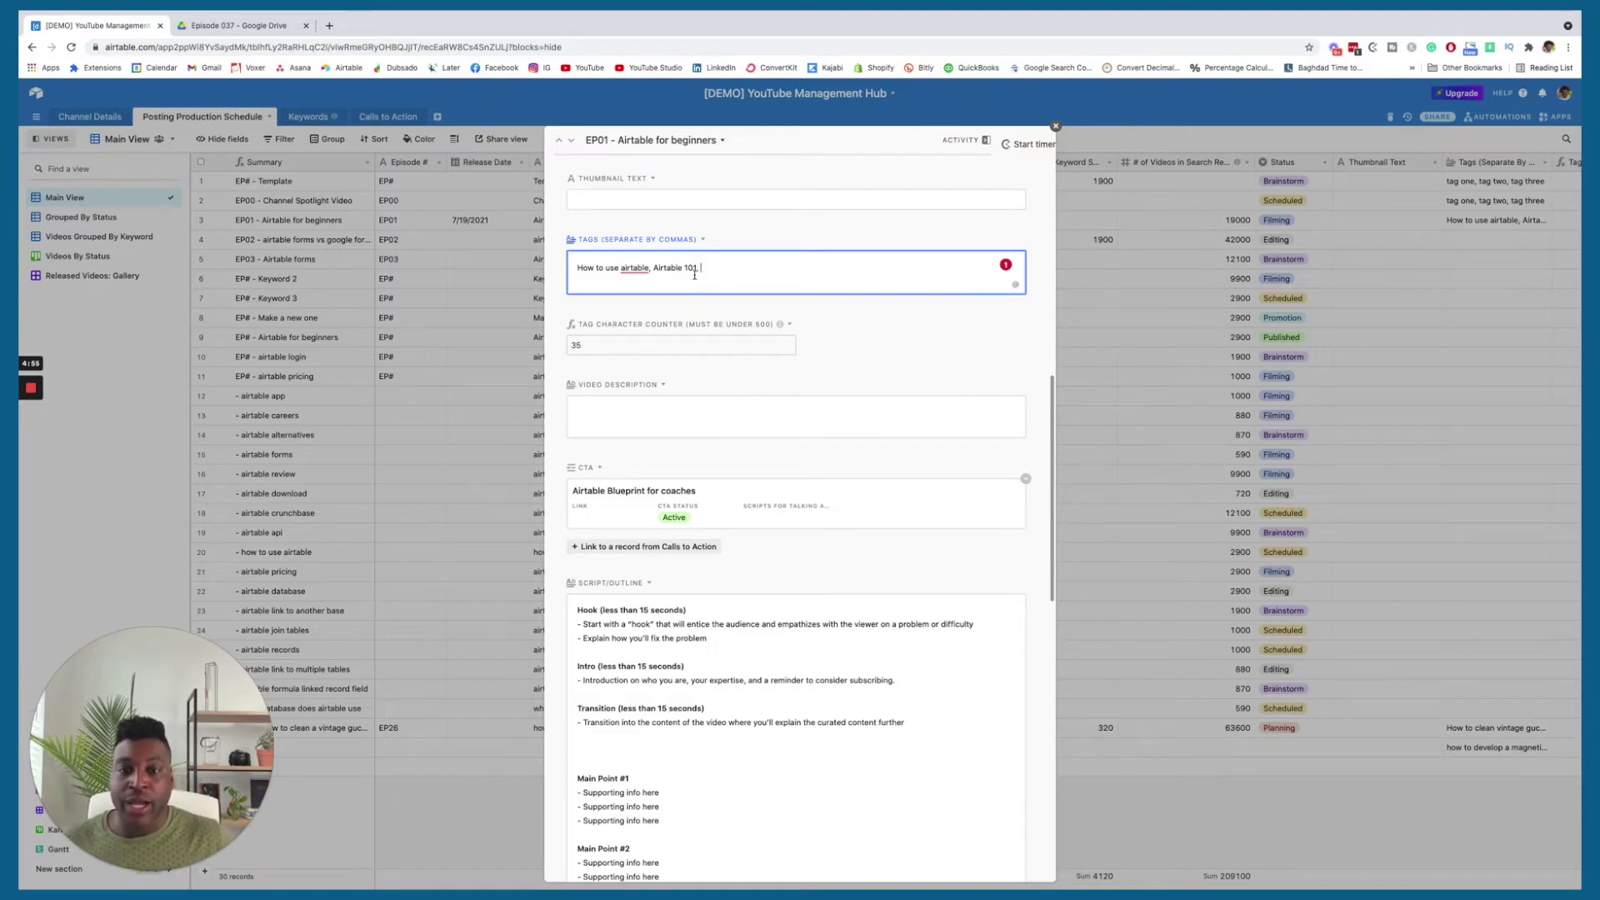
click(843, 342)
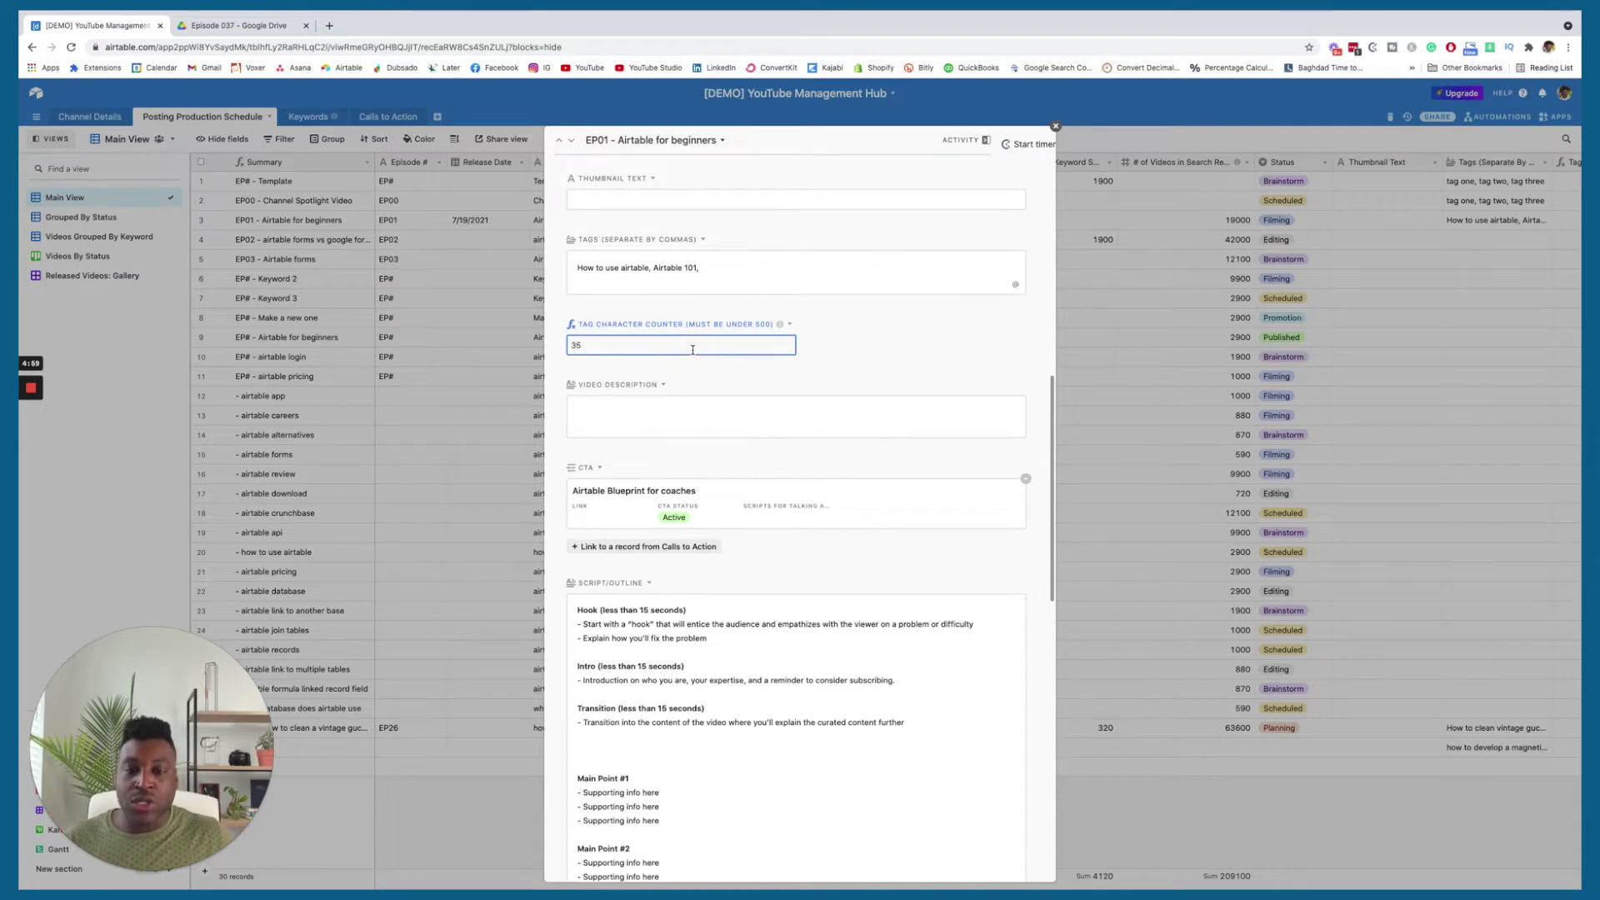
scroll(693, 350, down, 3)
click(636, 286)
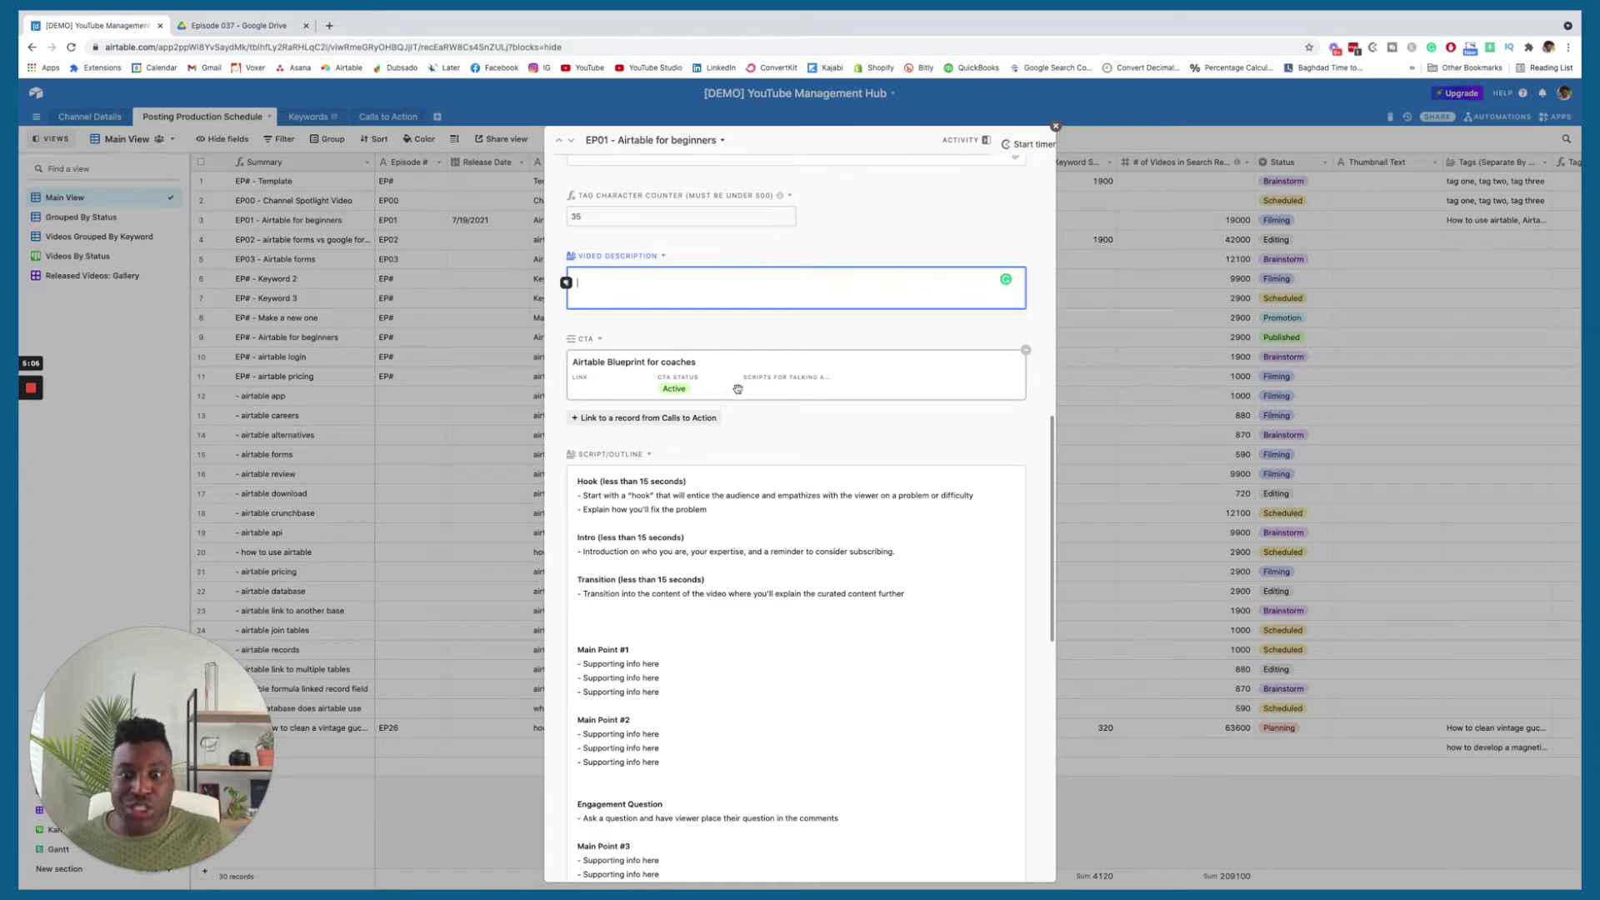
scroll(738, 392, down, 3)
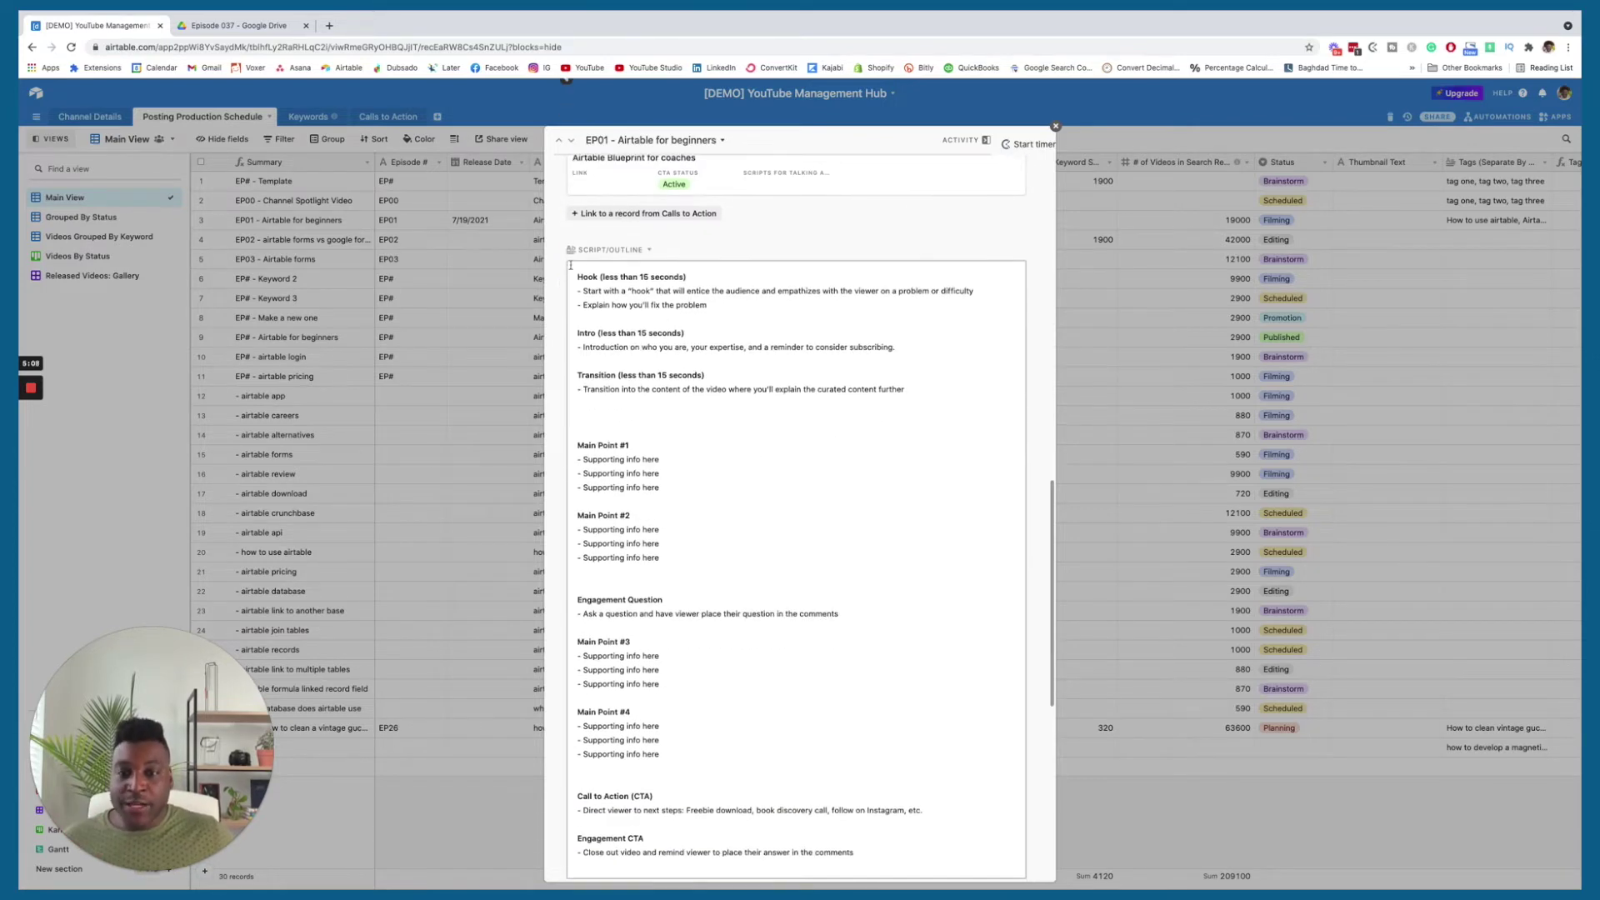
drag(572, 278, 761, 851)
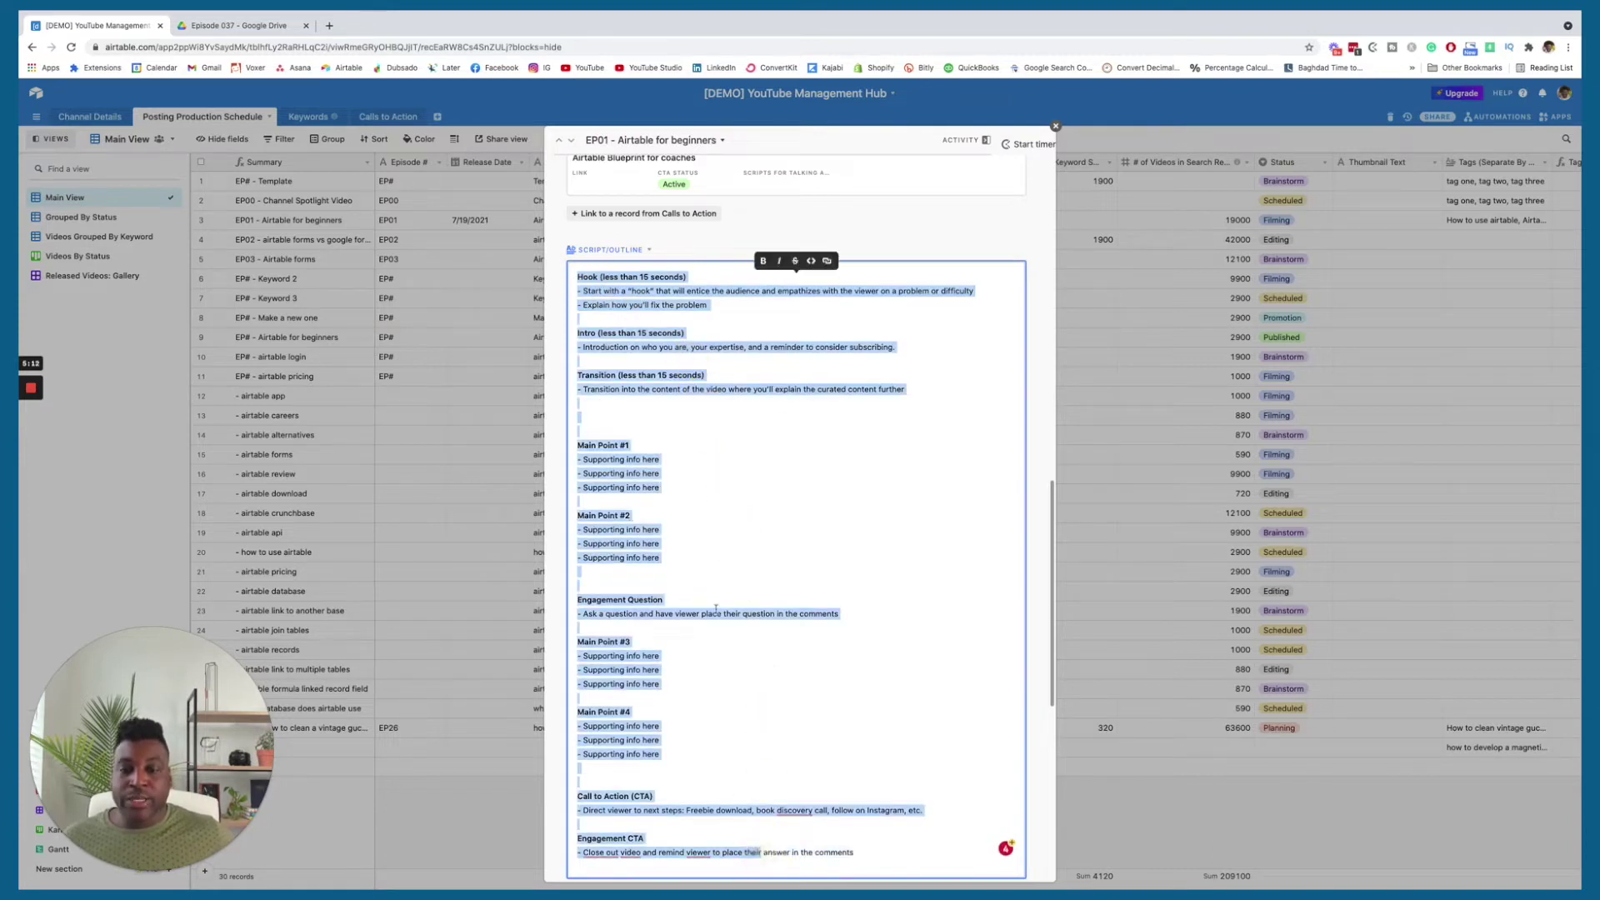
click(699, 402)
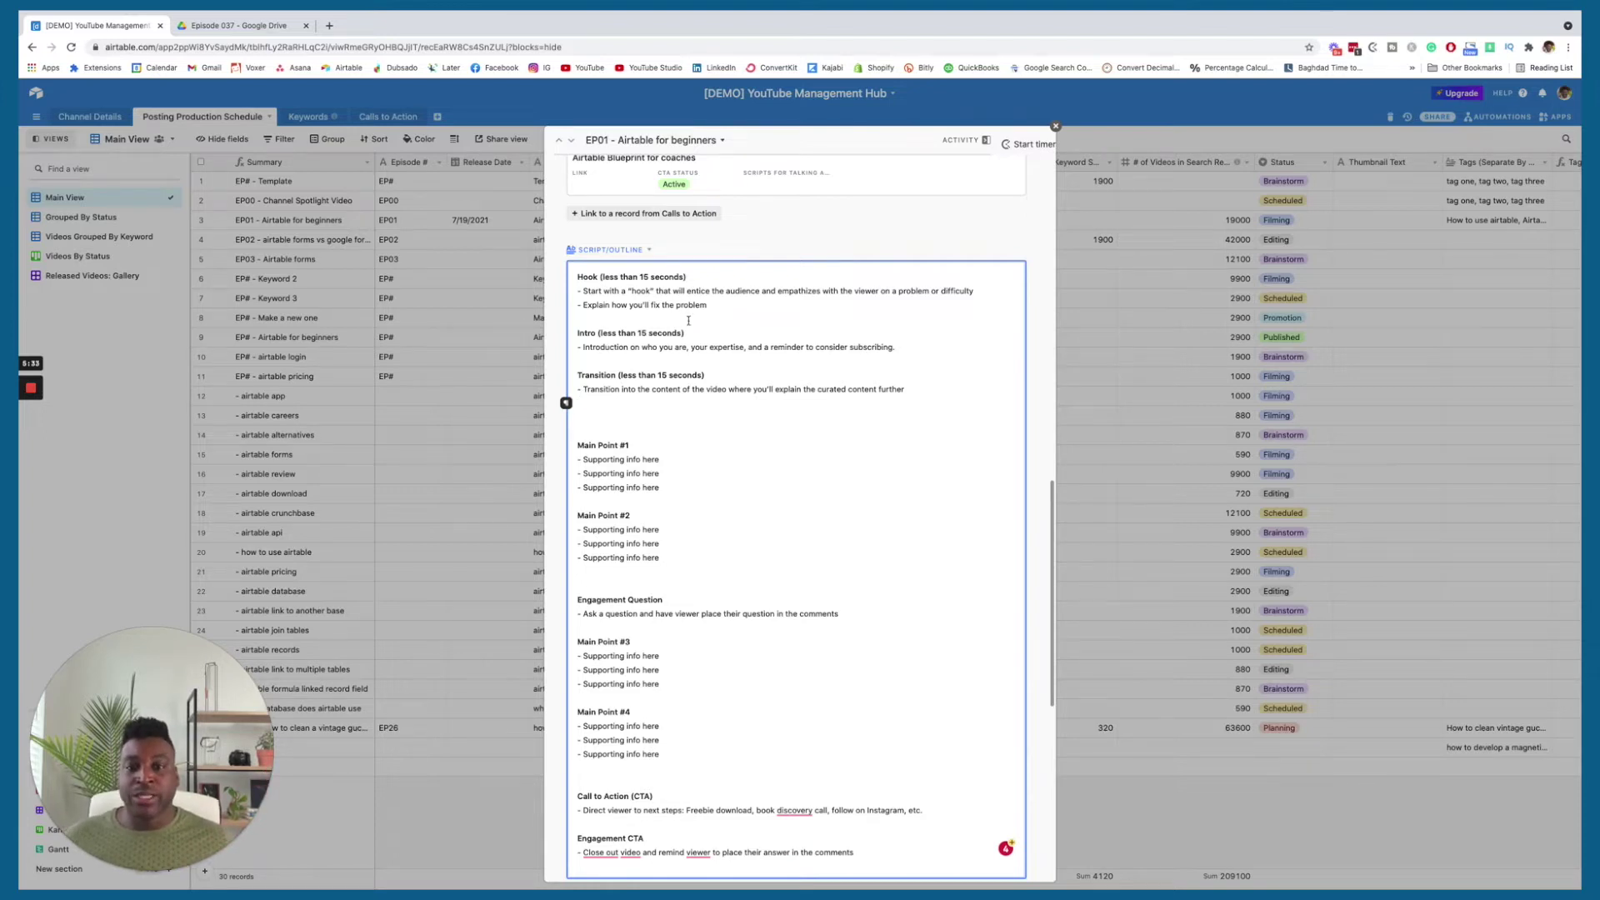
scroll(715, 360, down, 7)
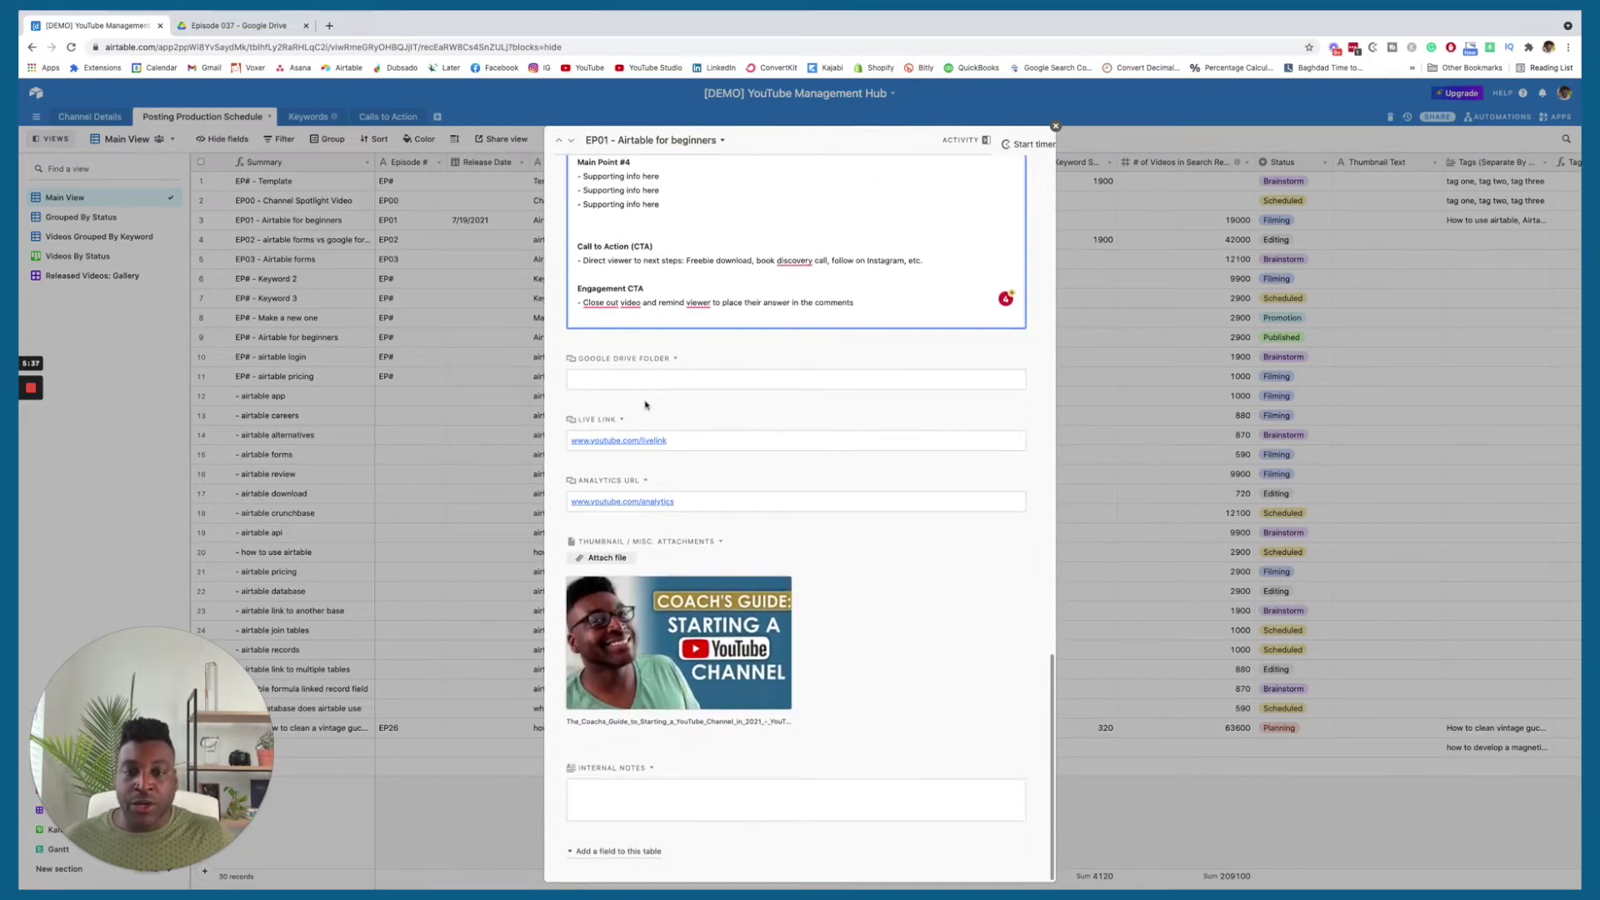
click(621, 382)
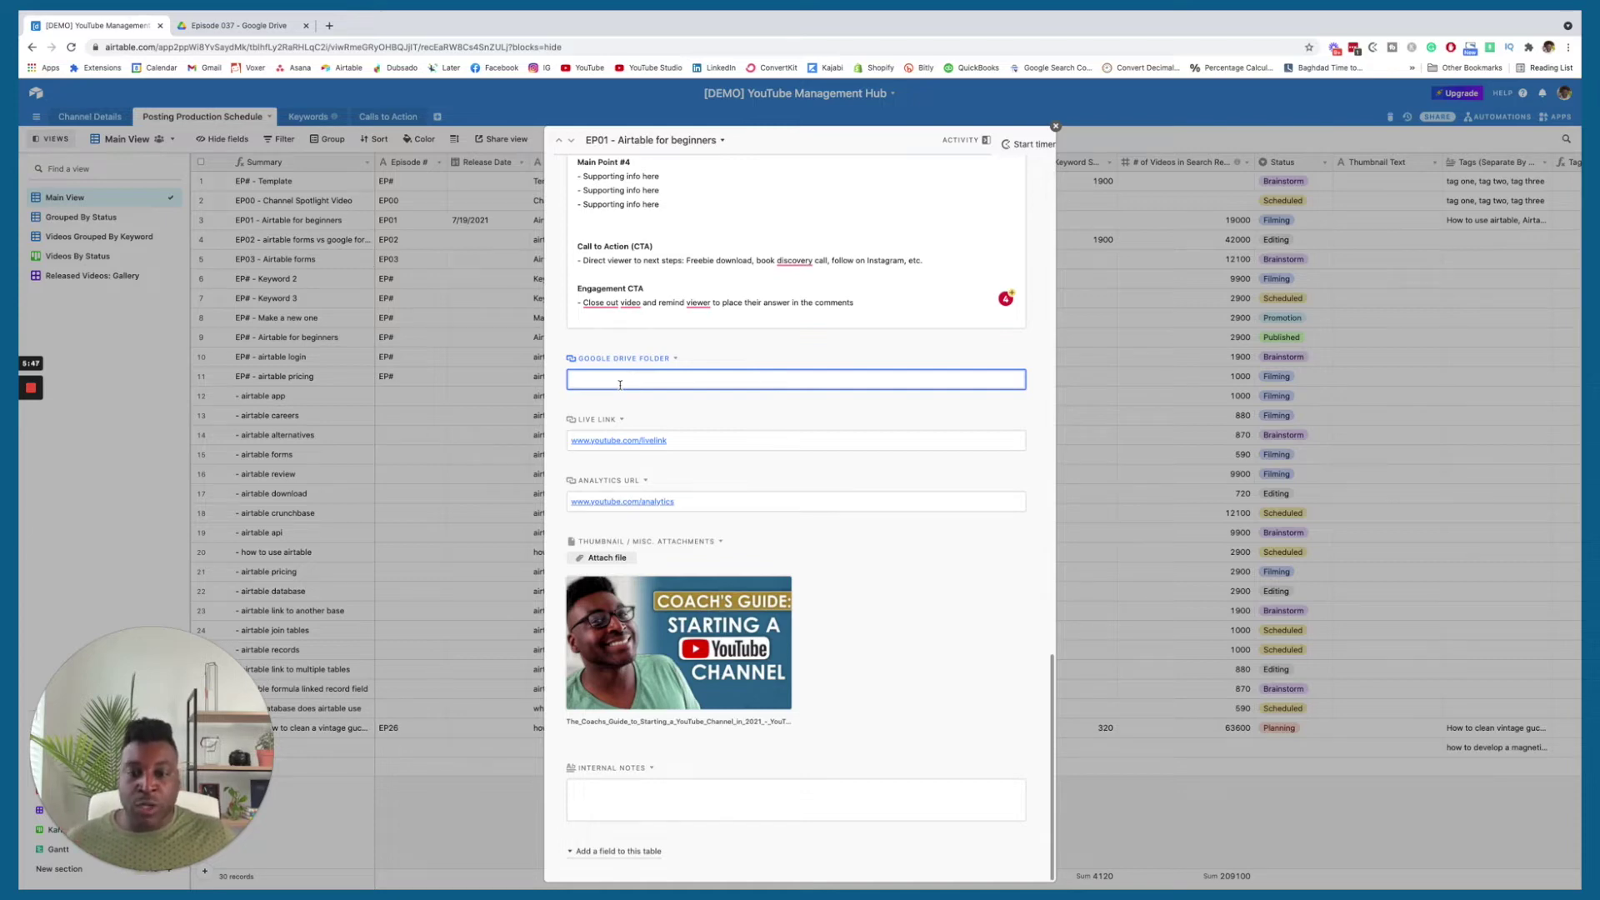
click(707, 439)
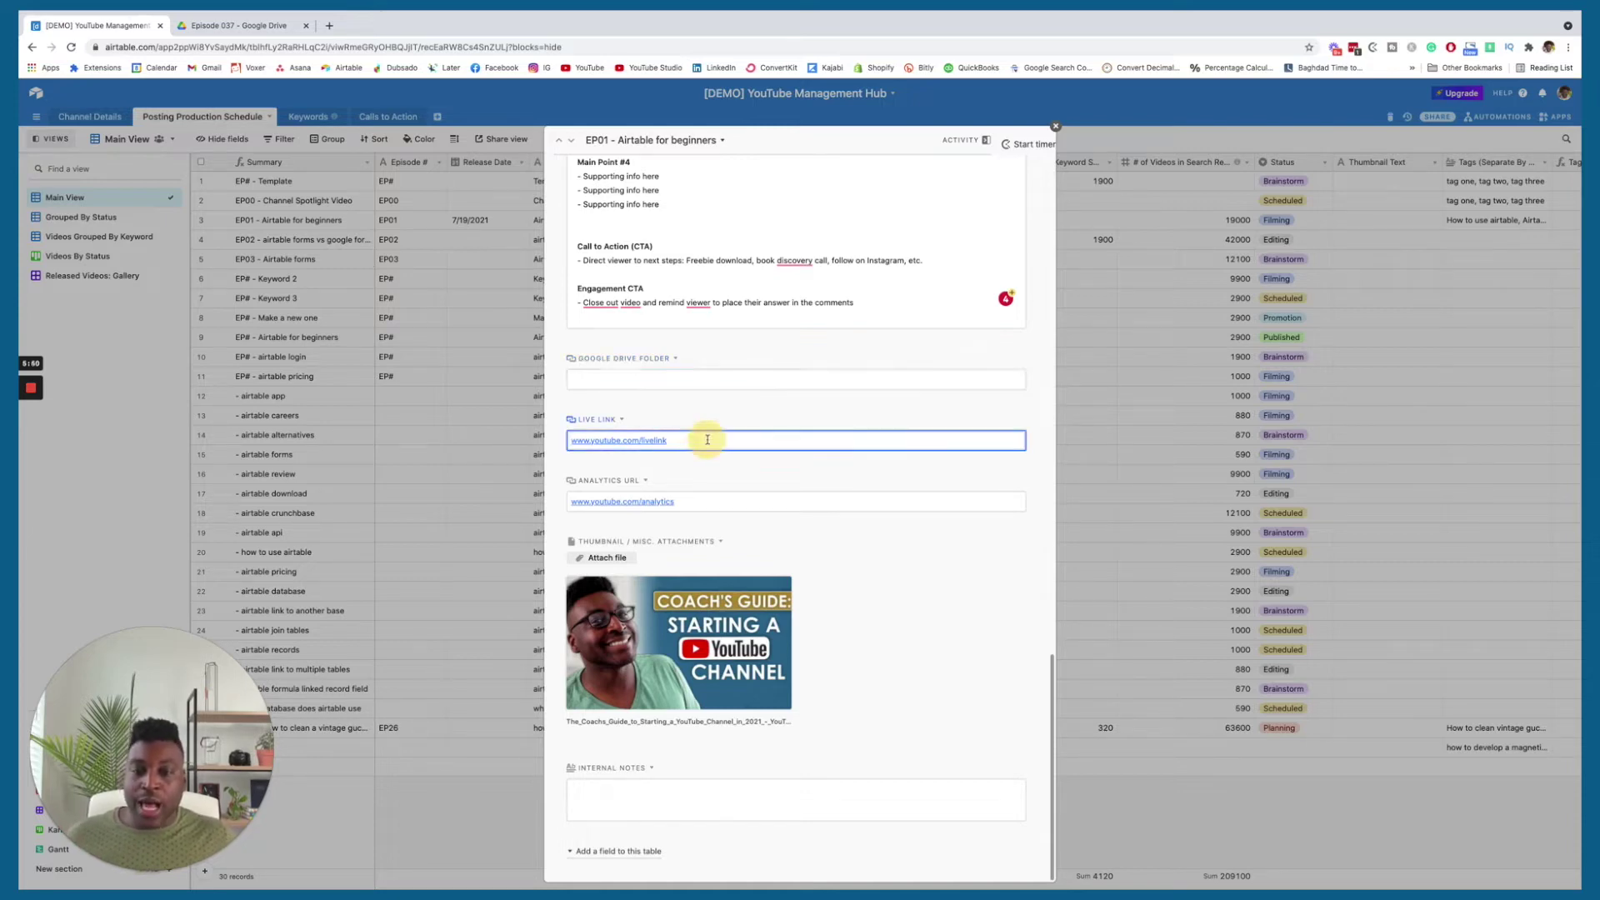
click(727, 506)
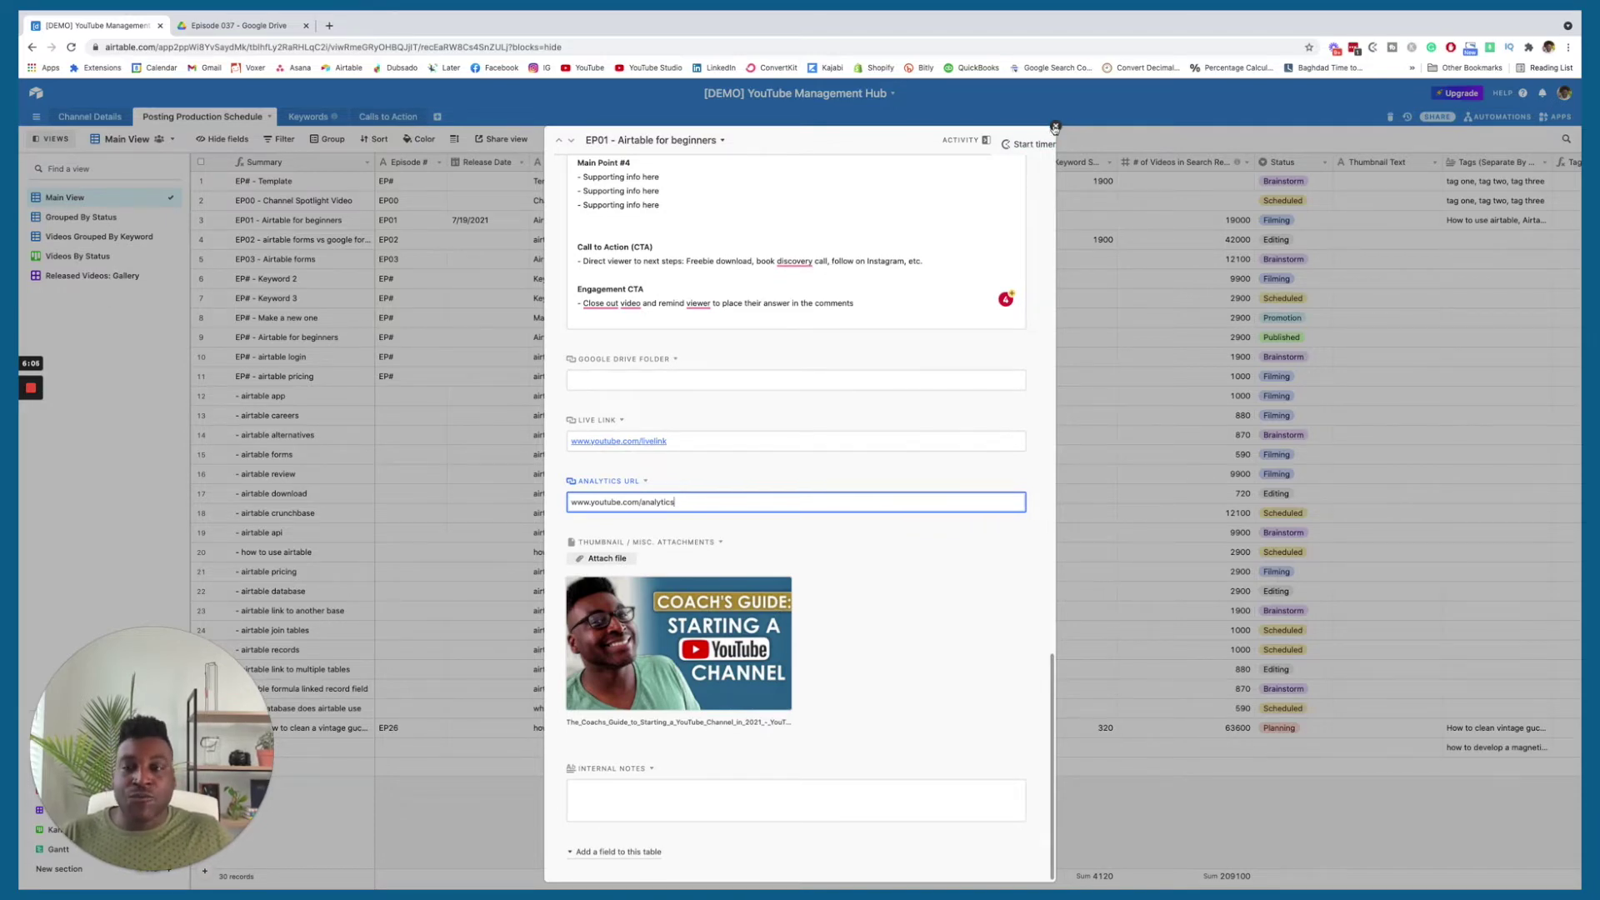
scroll(856, 315, up, 15)
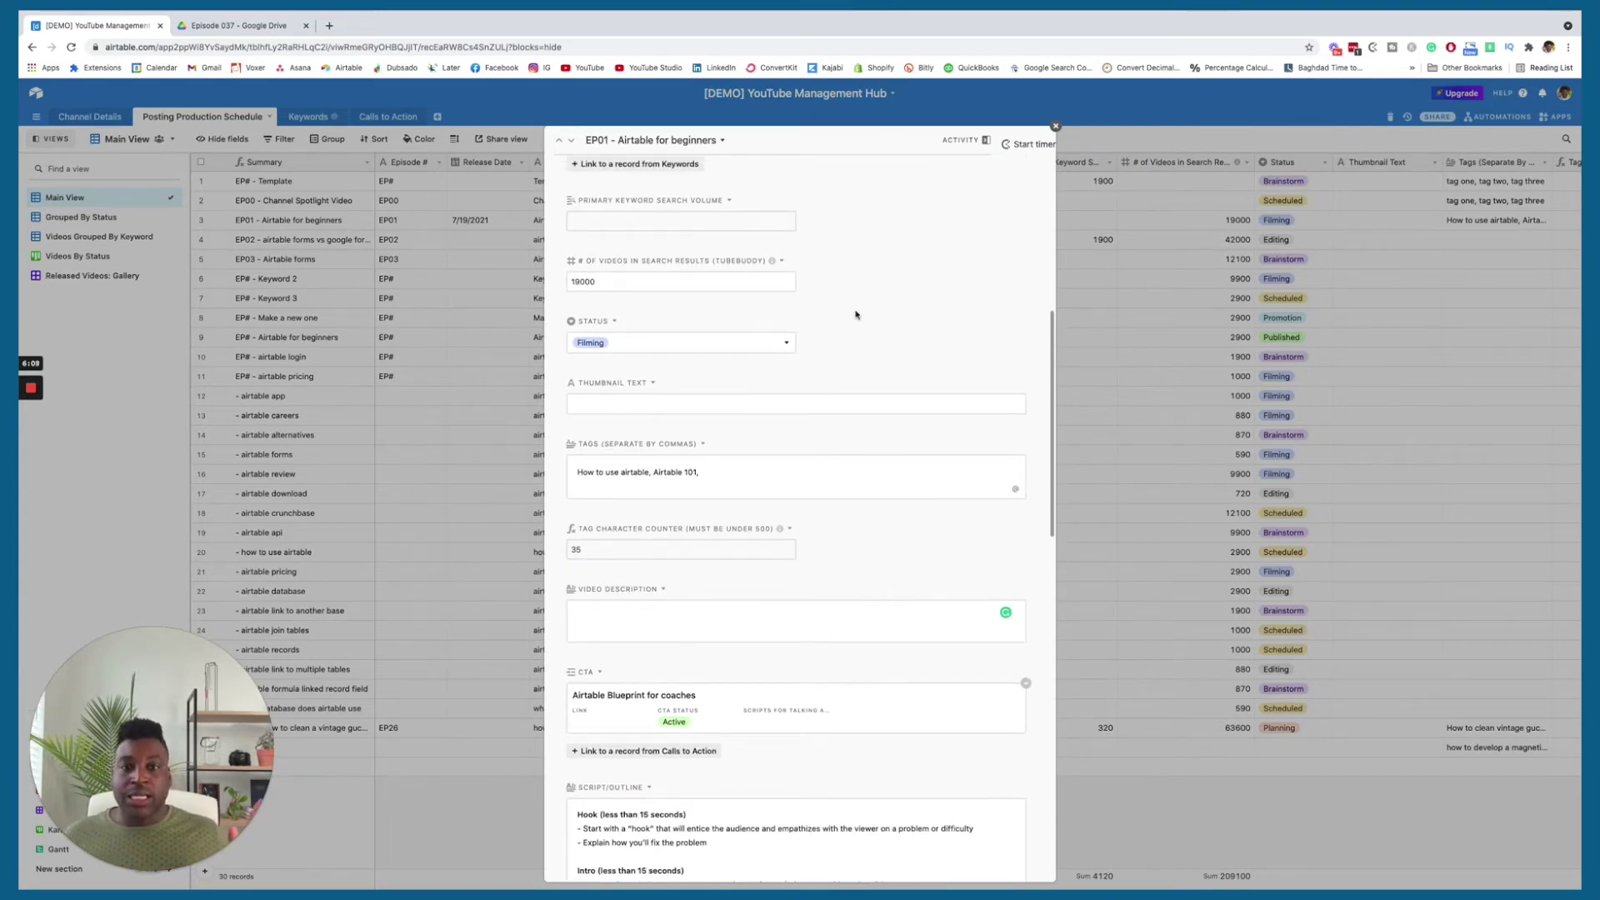
scroll(854, 317, up, 5)
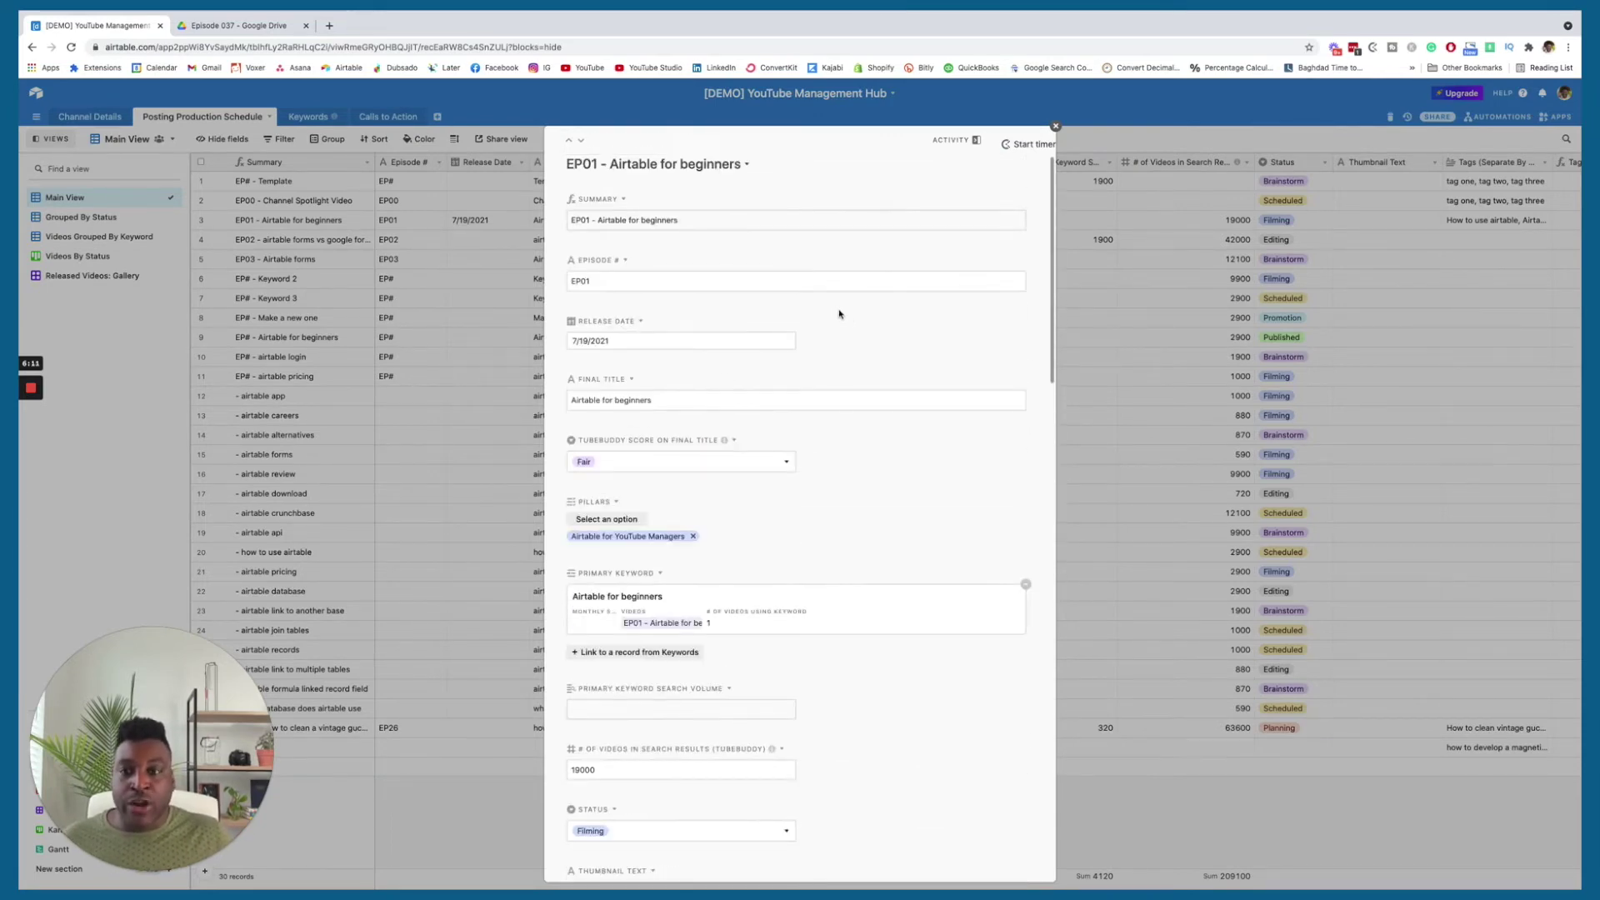
click(156, 359)
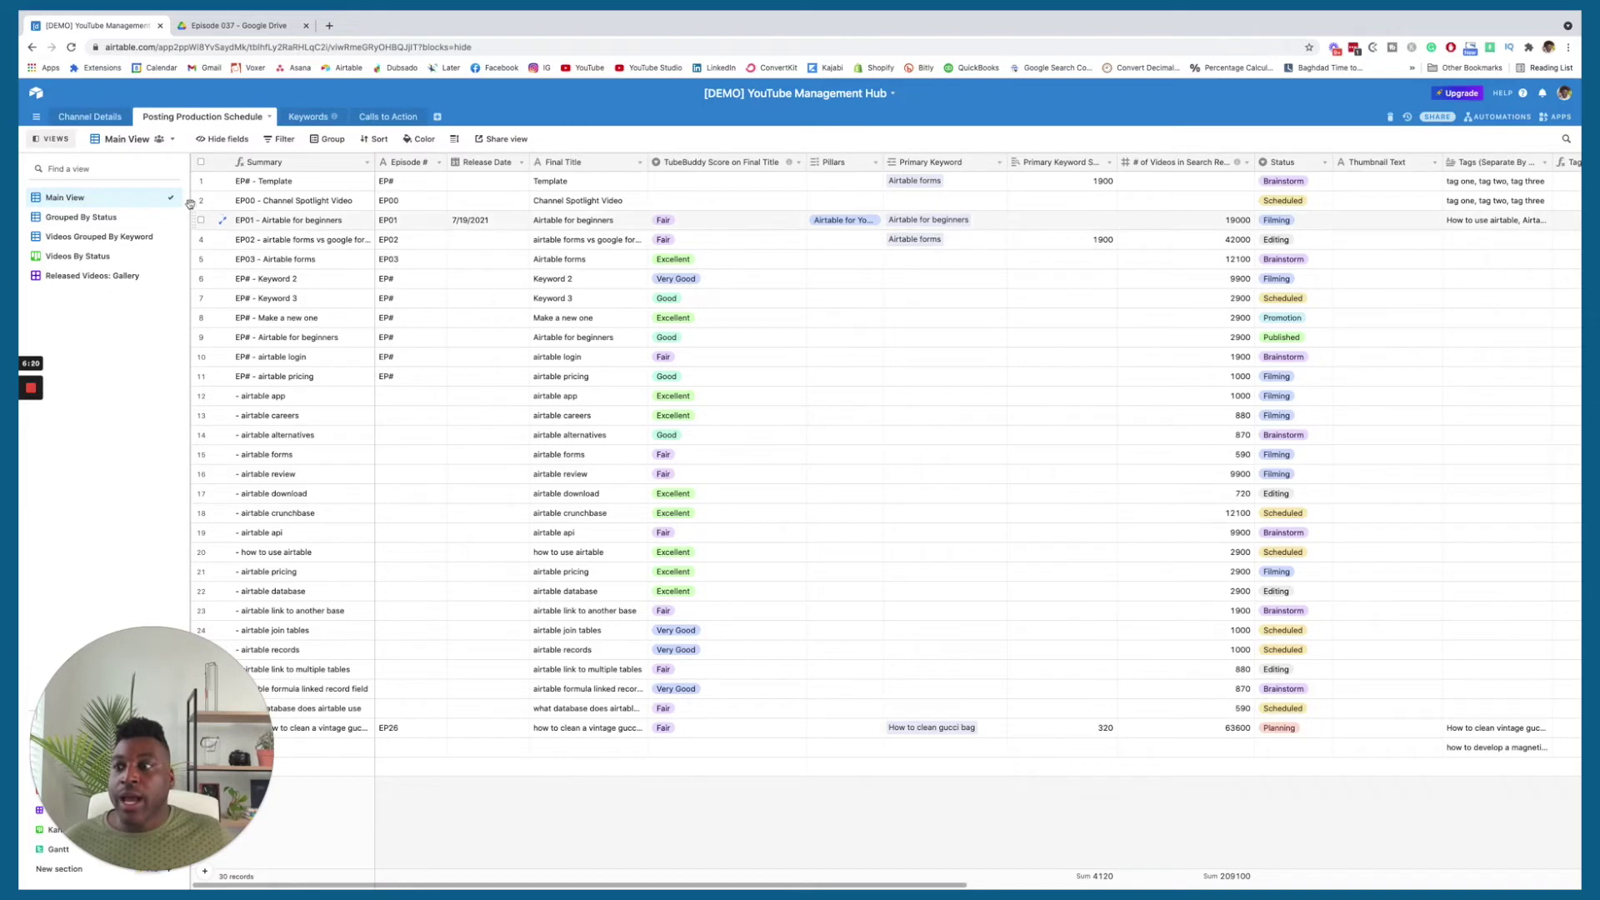
Switch to the Grouped By Status view and scroll down through each status group
click(98, 219)
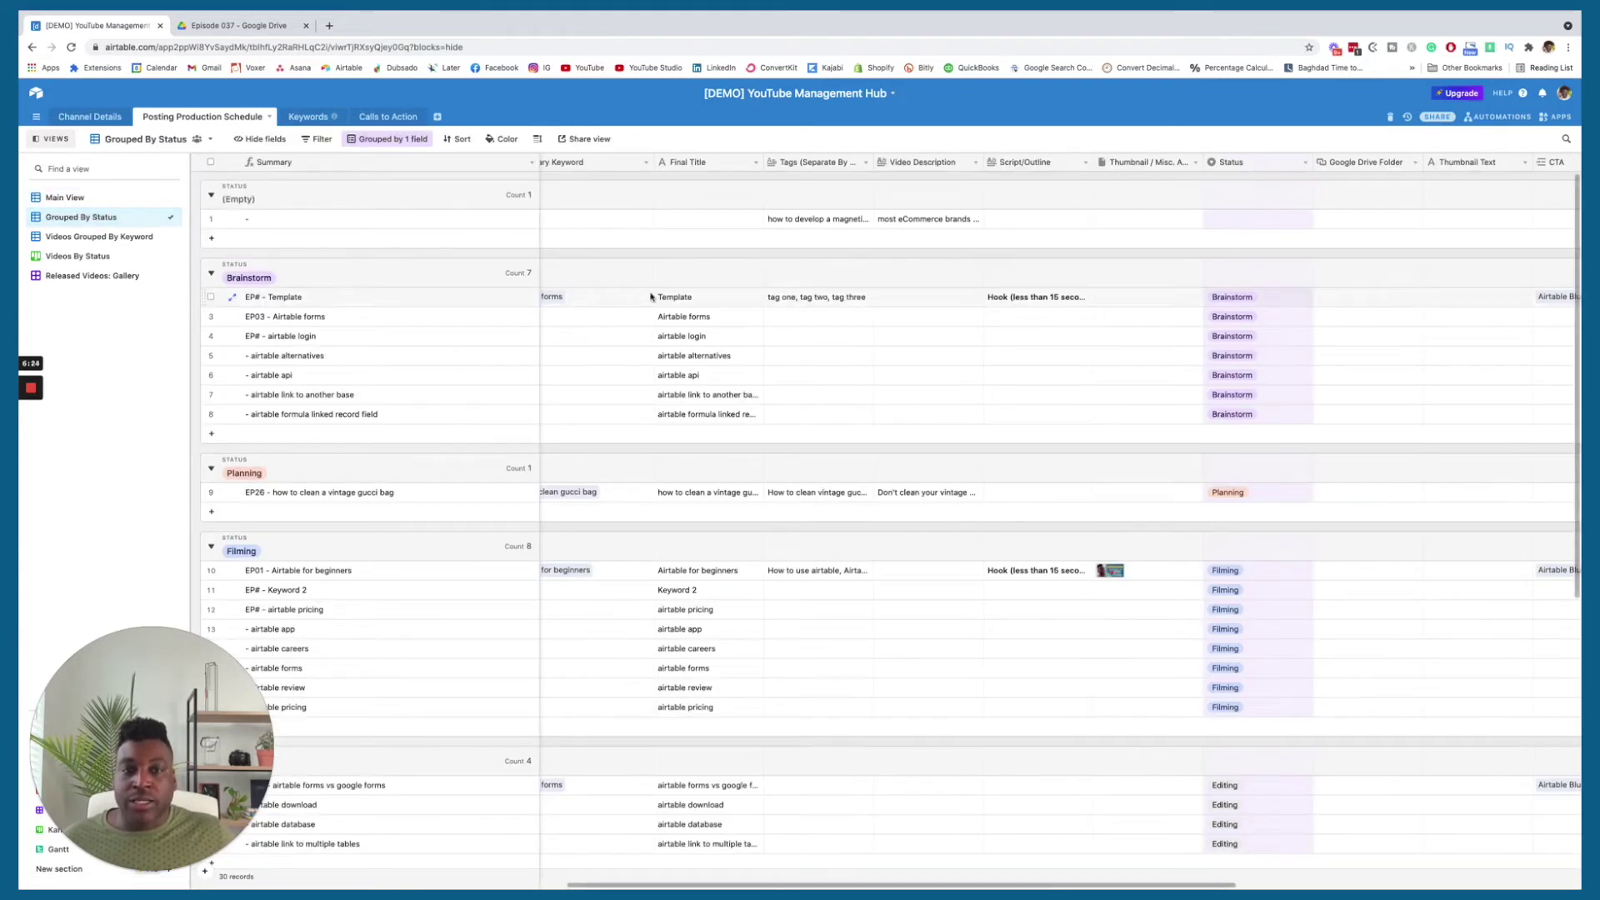
scroll(667, 332, left, 5)
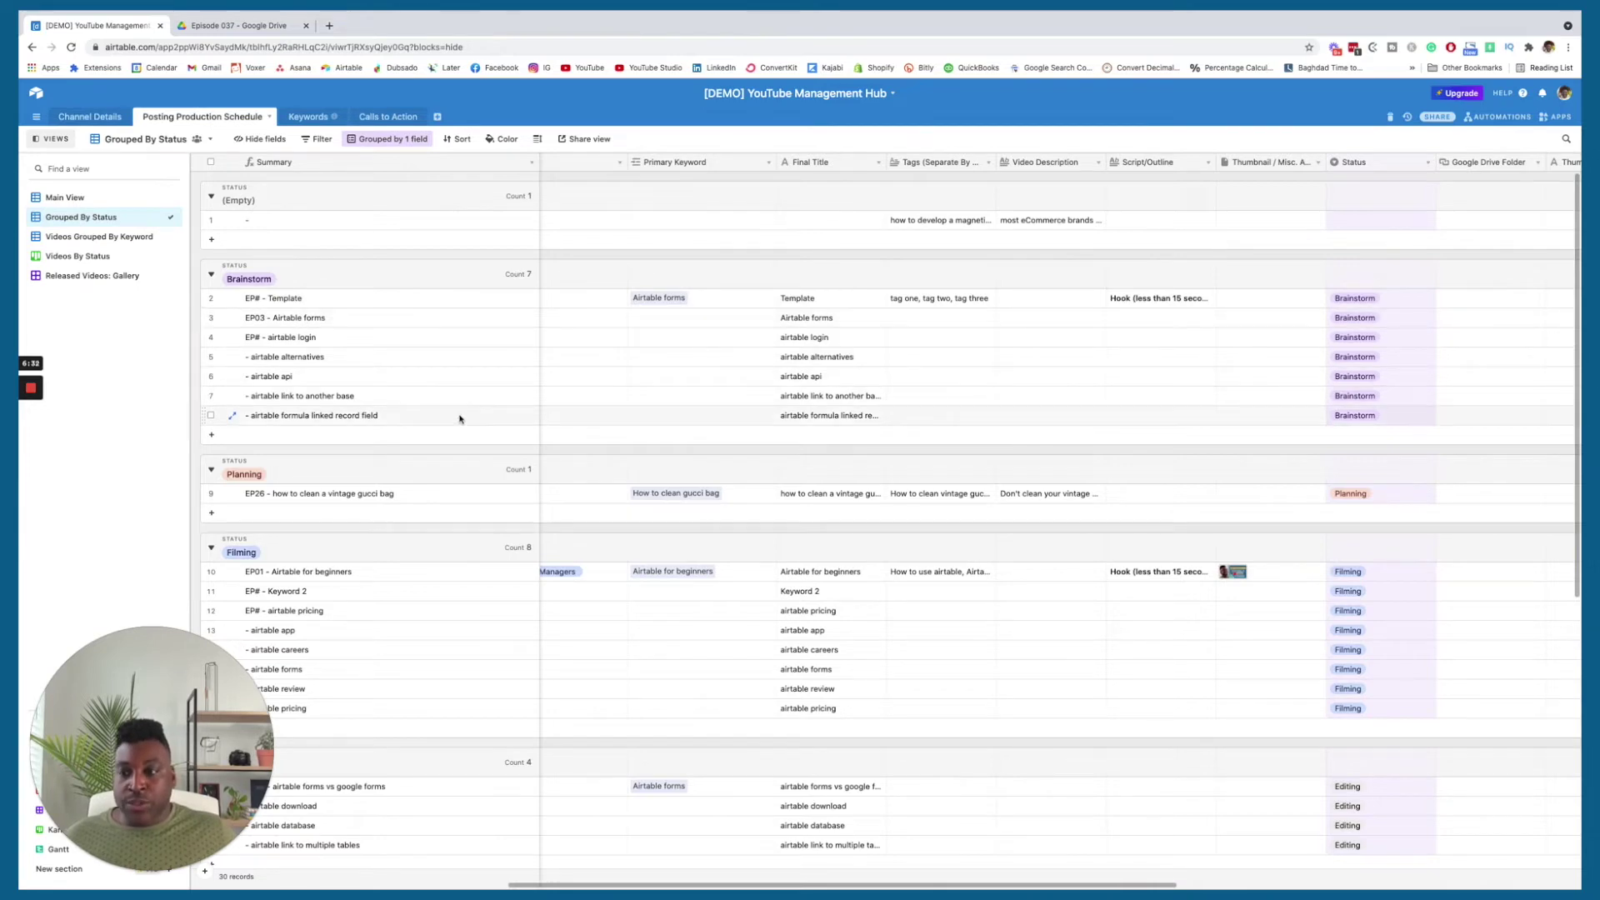
scroll(459, 419, down, 2)
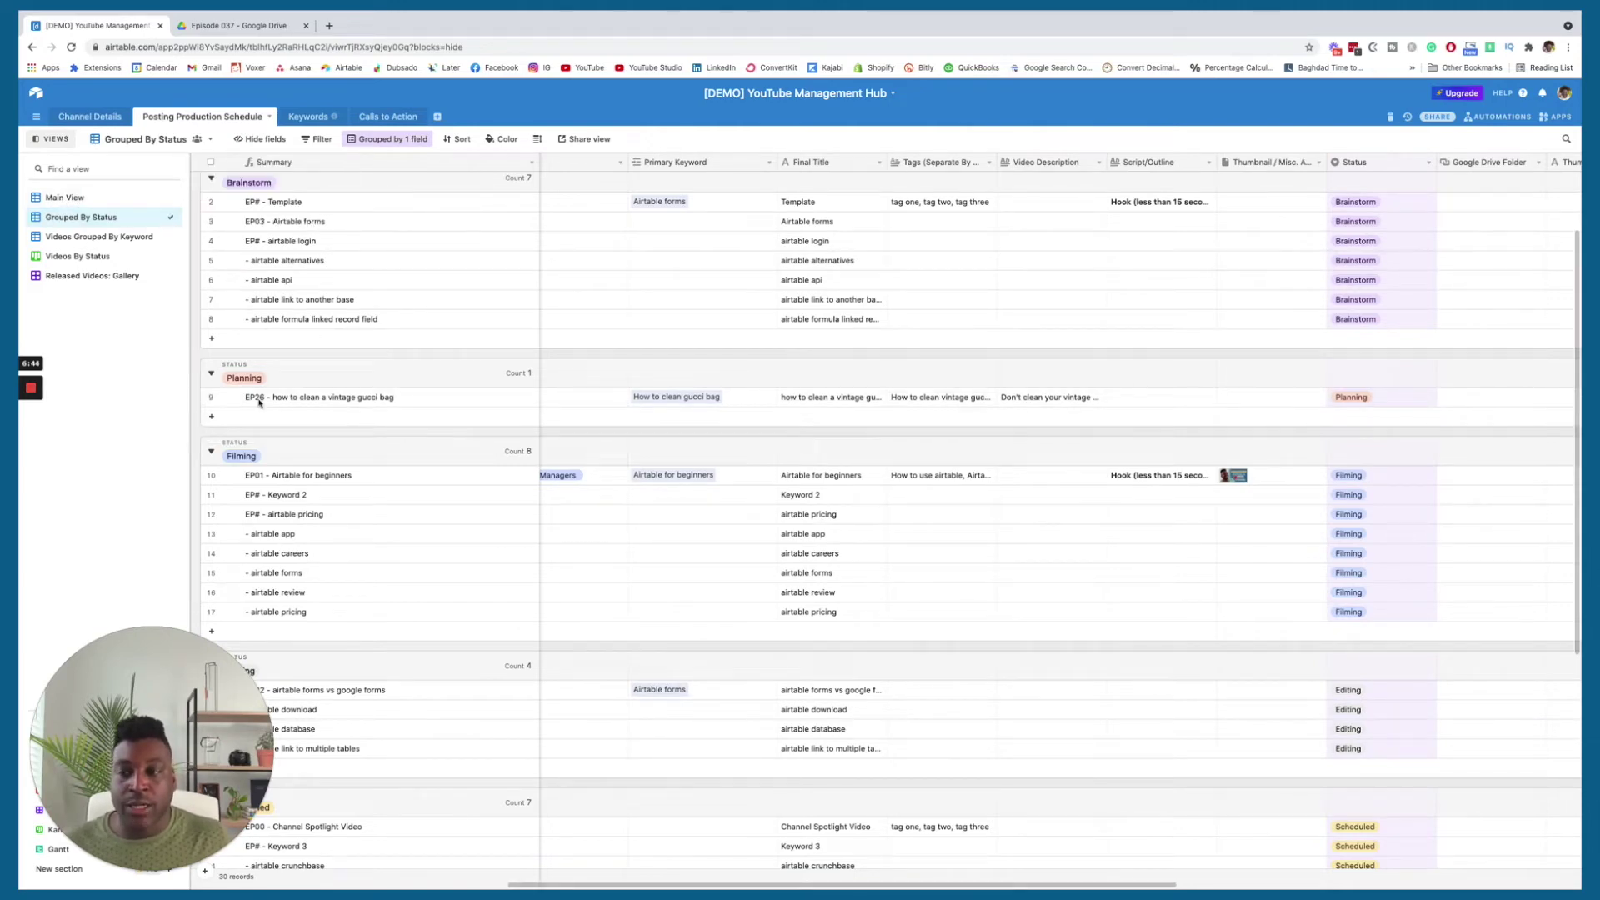
scroll(350, 519, down, 2)
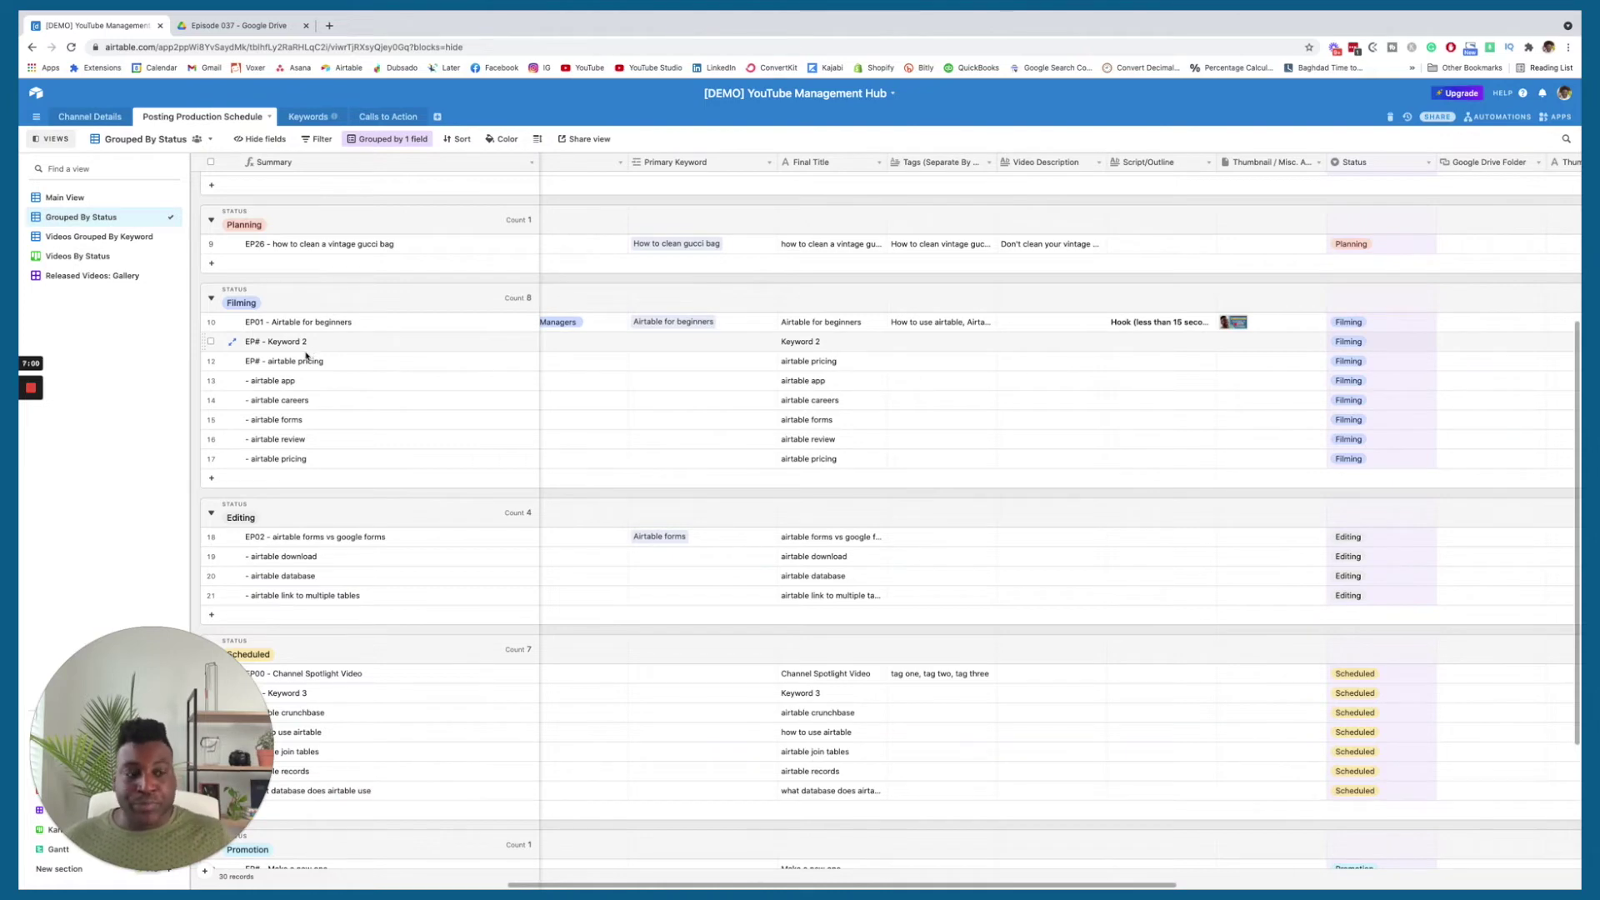
scroll(276, 464, down, 3)
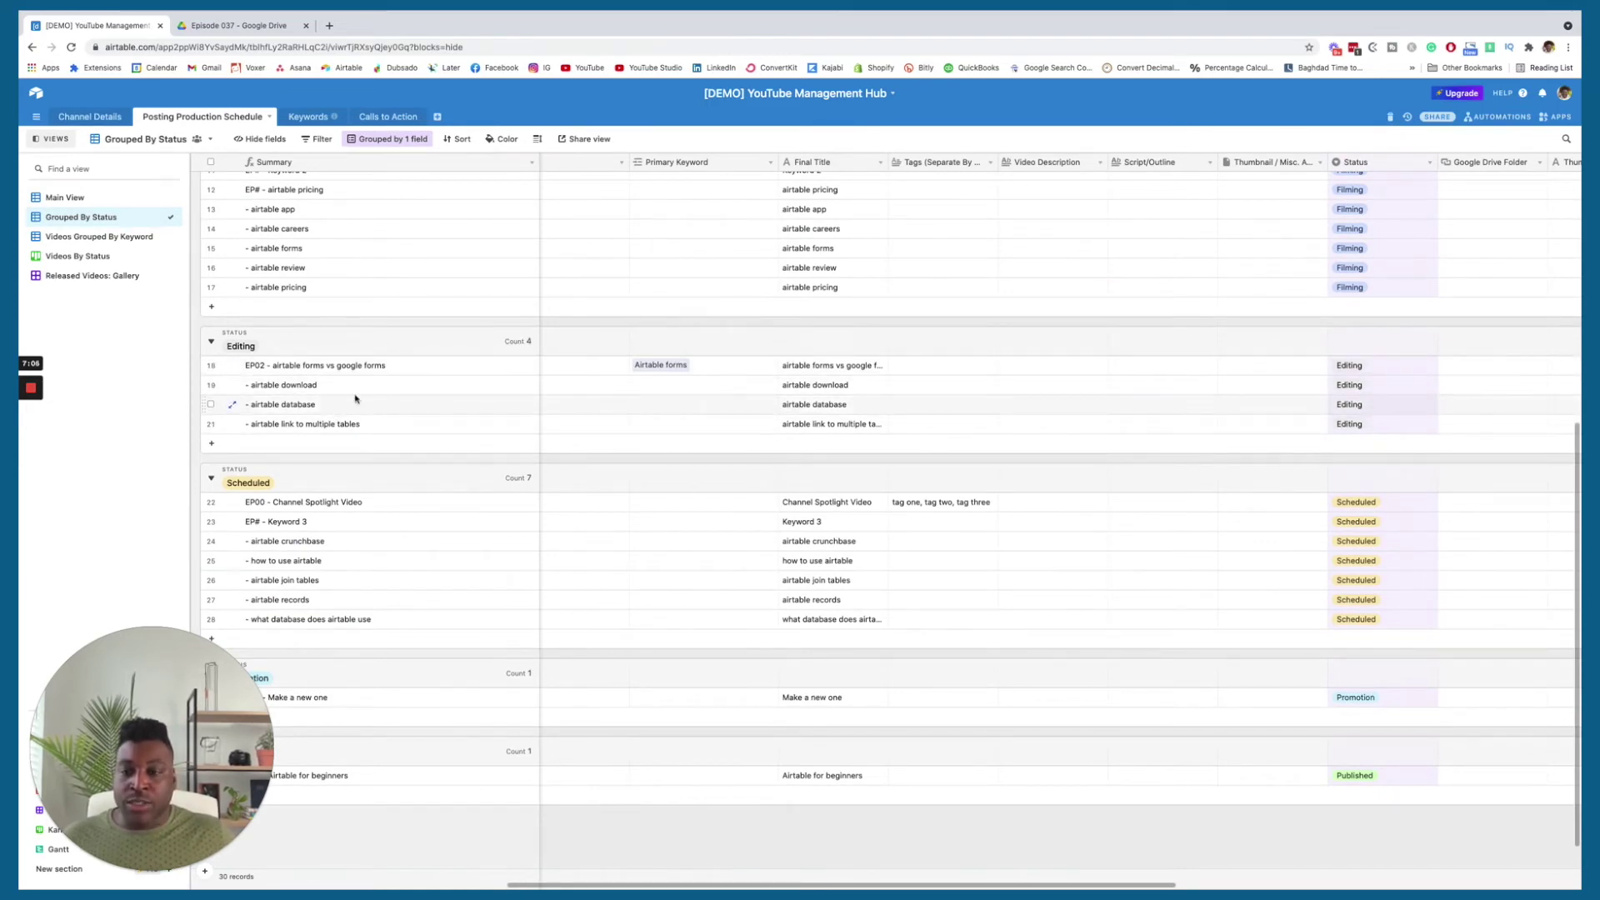
scroll(407, 464, down, 1)
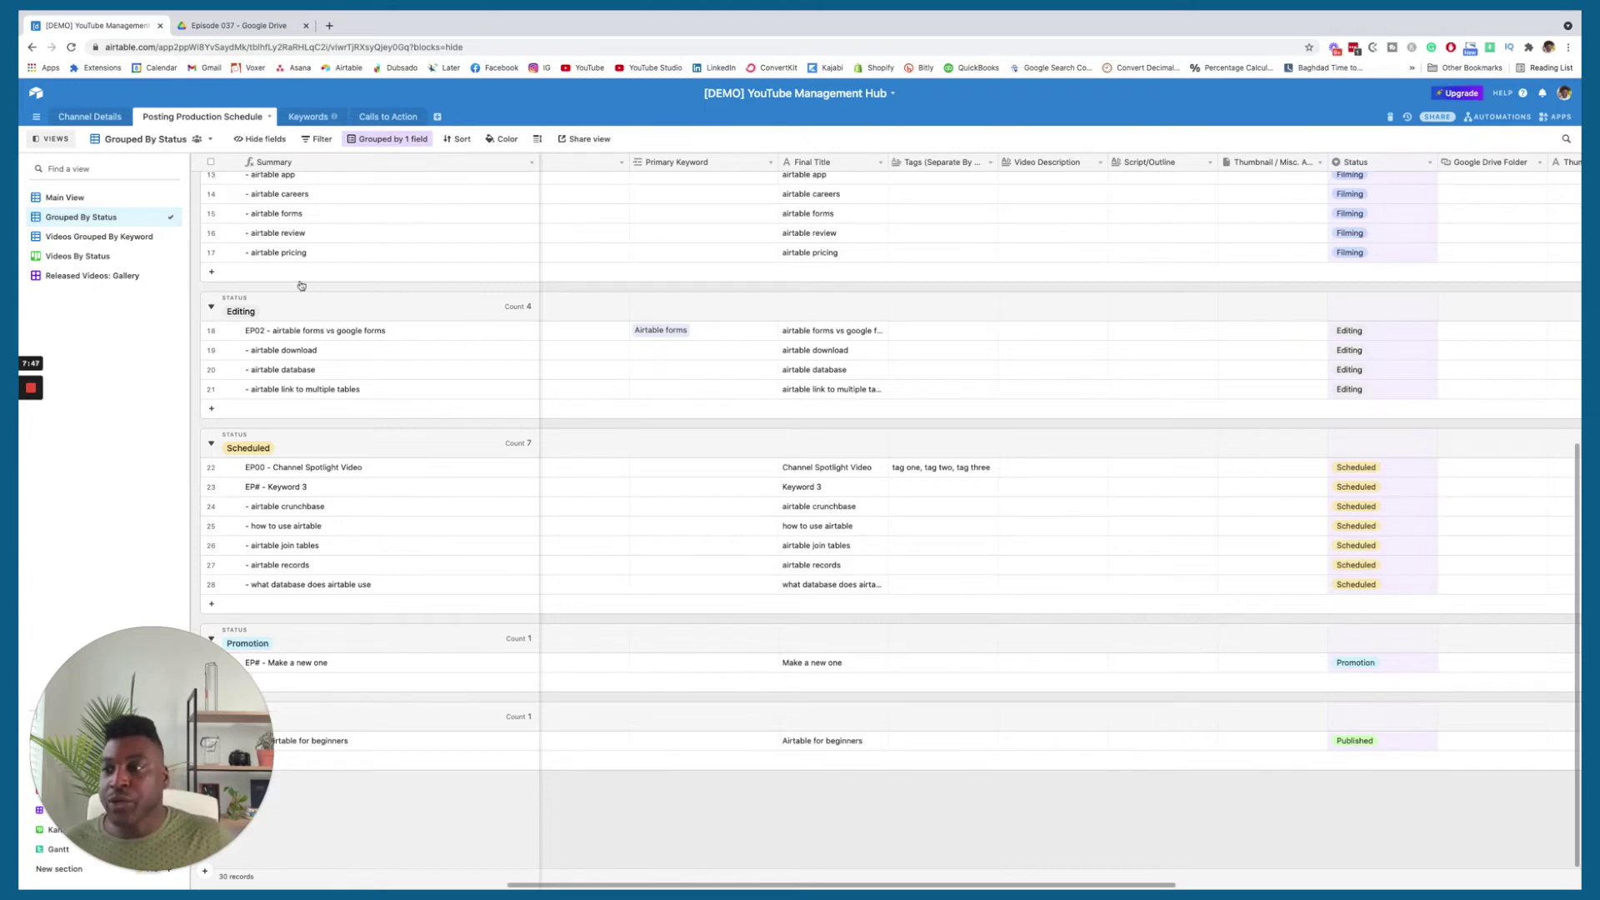
click(97, 238)
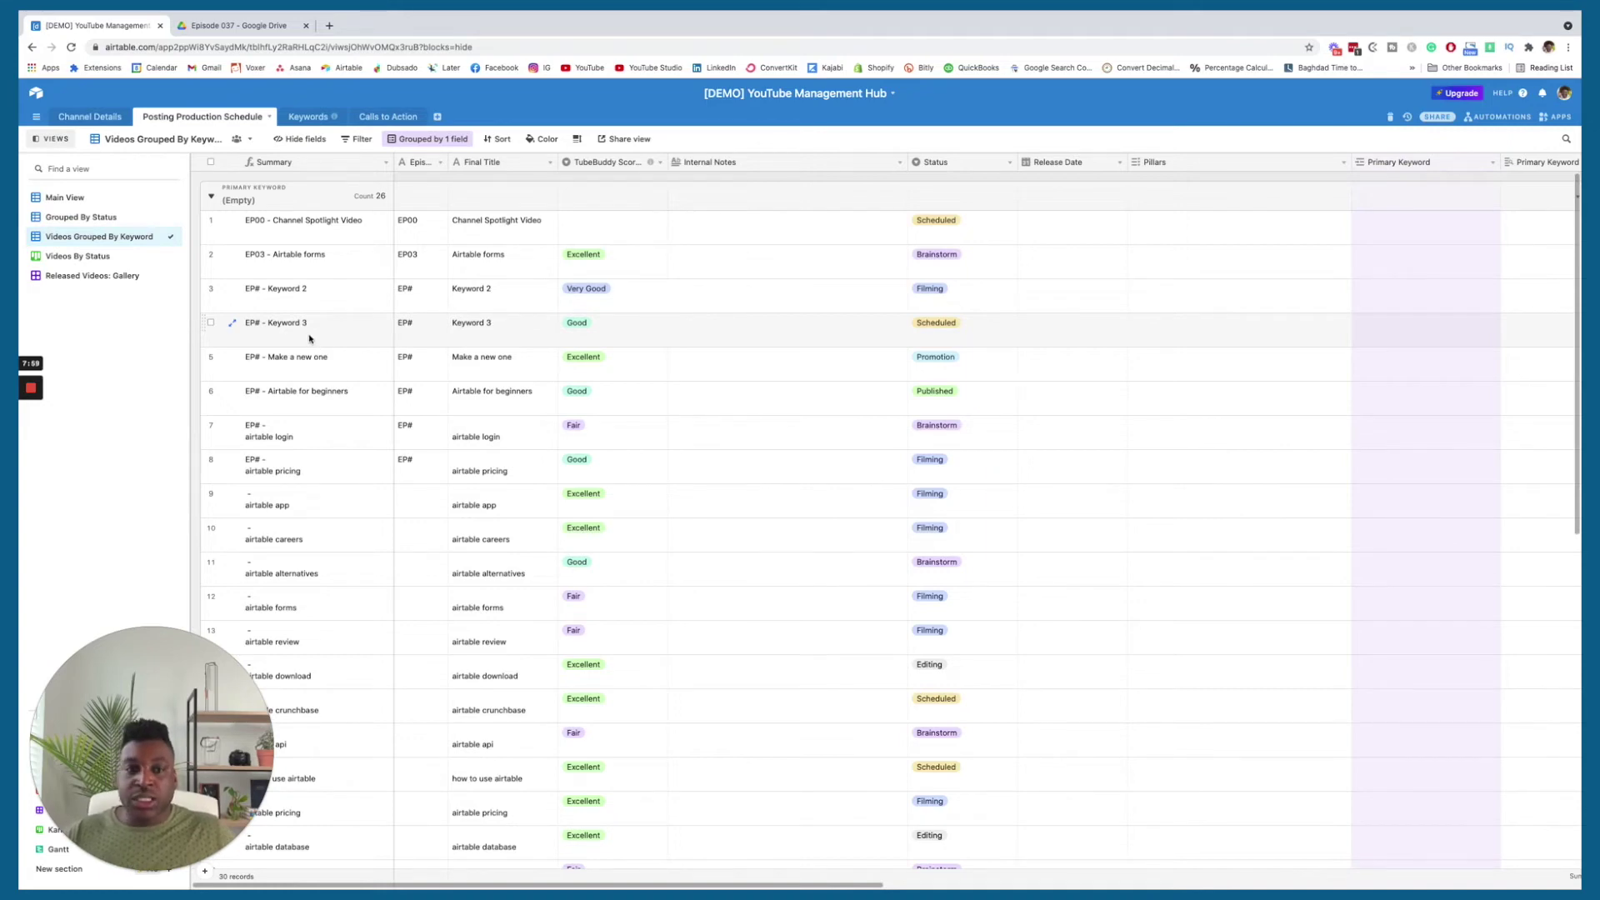
Scroll across the Videos Grouped By Keyword view's columns and back
scroll(724, 357, right, 7)
scroll(723, 357, right, 5)
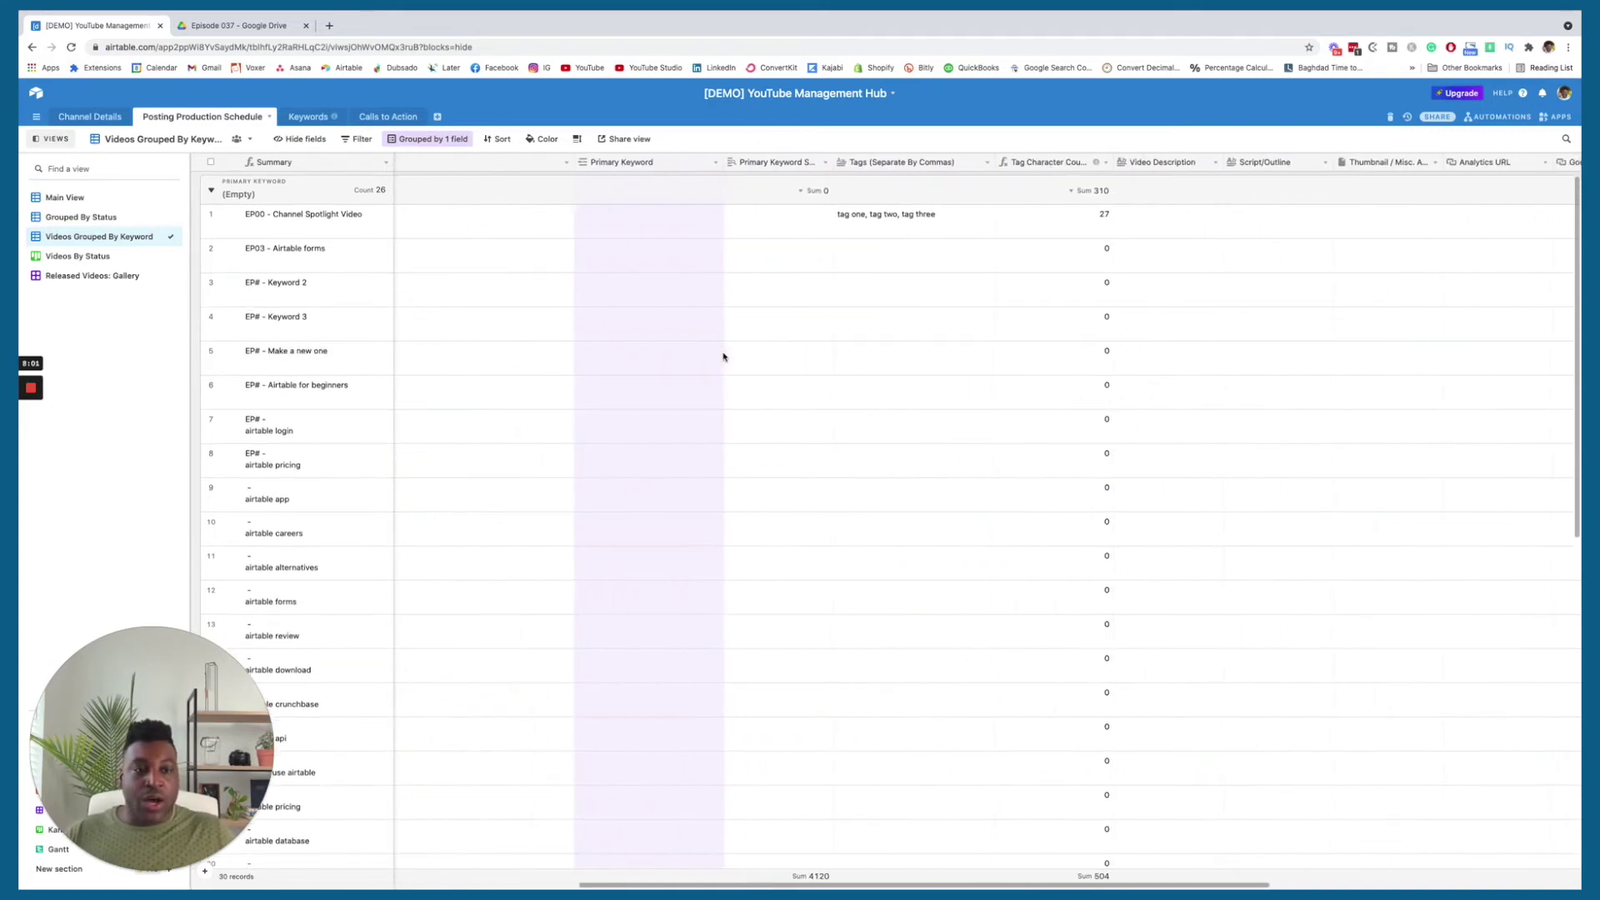
scroll(767, 321, left, 12)
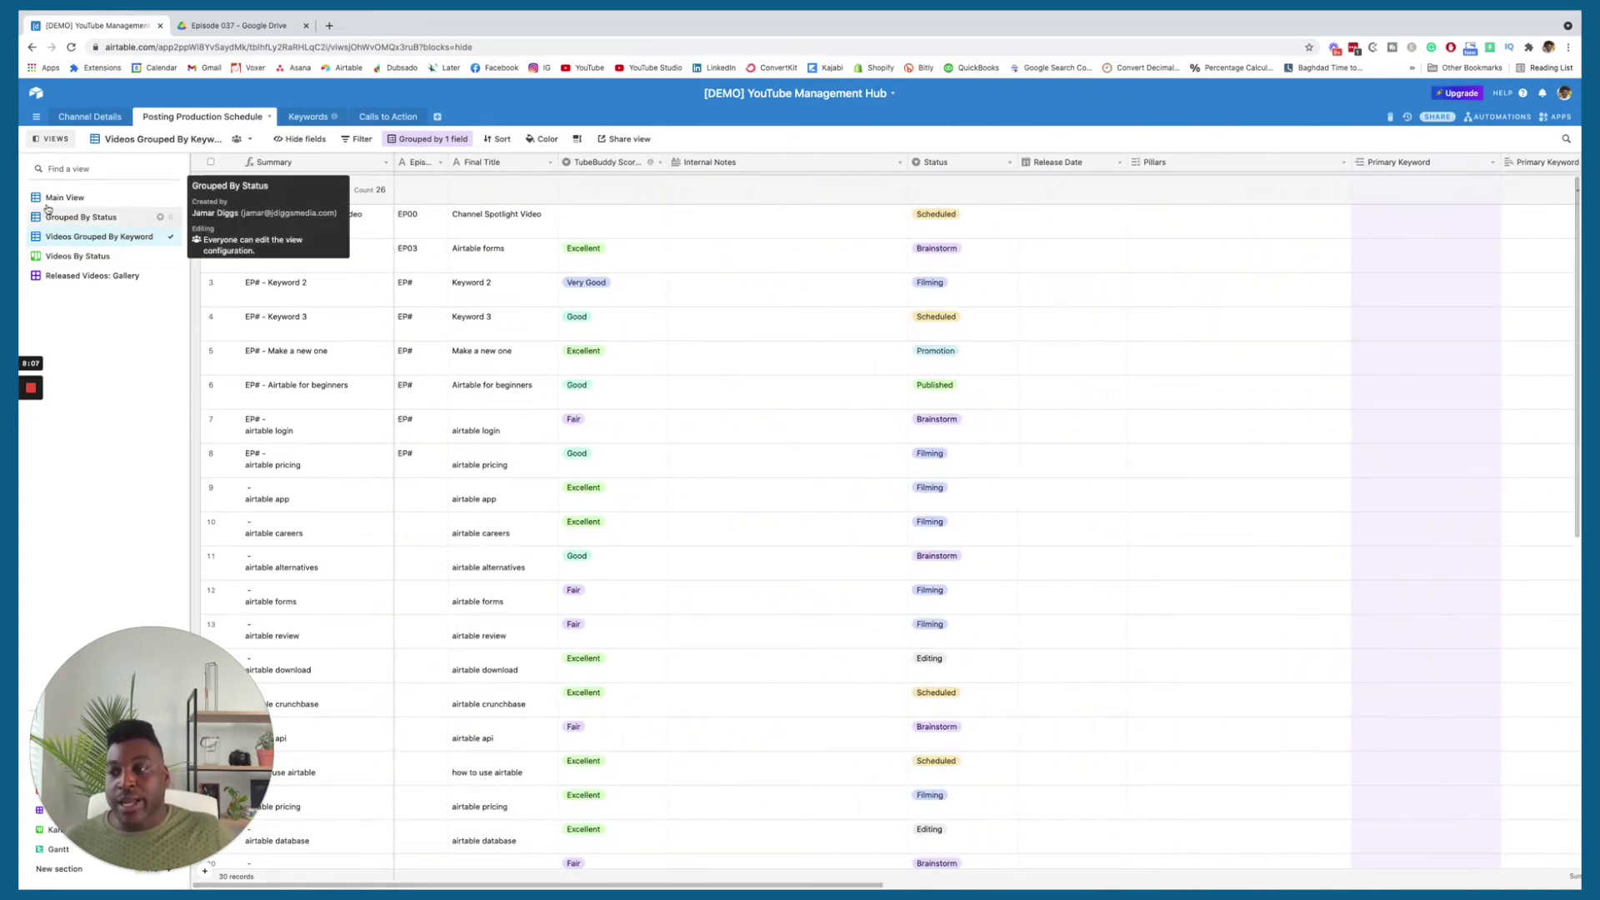
click(82, 258)
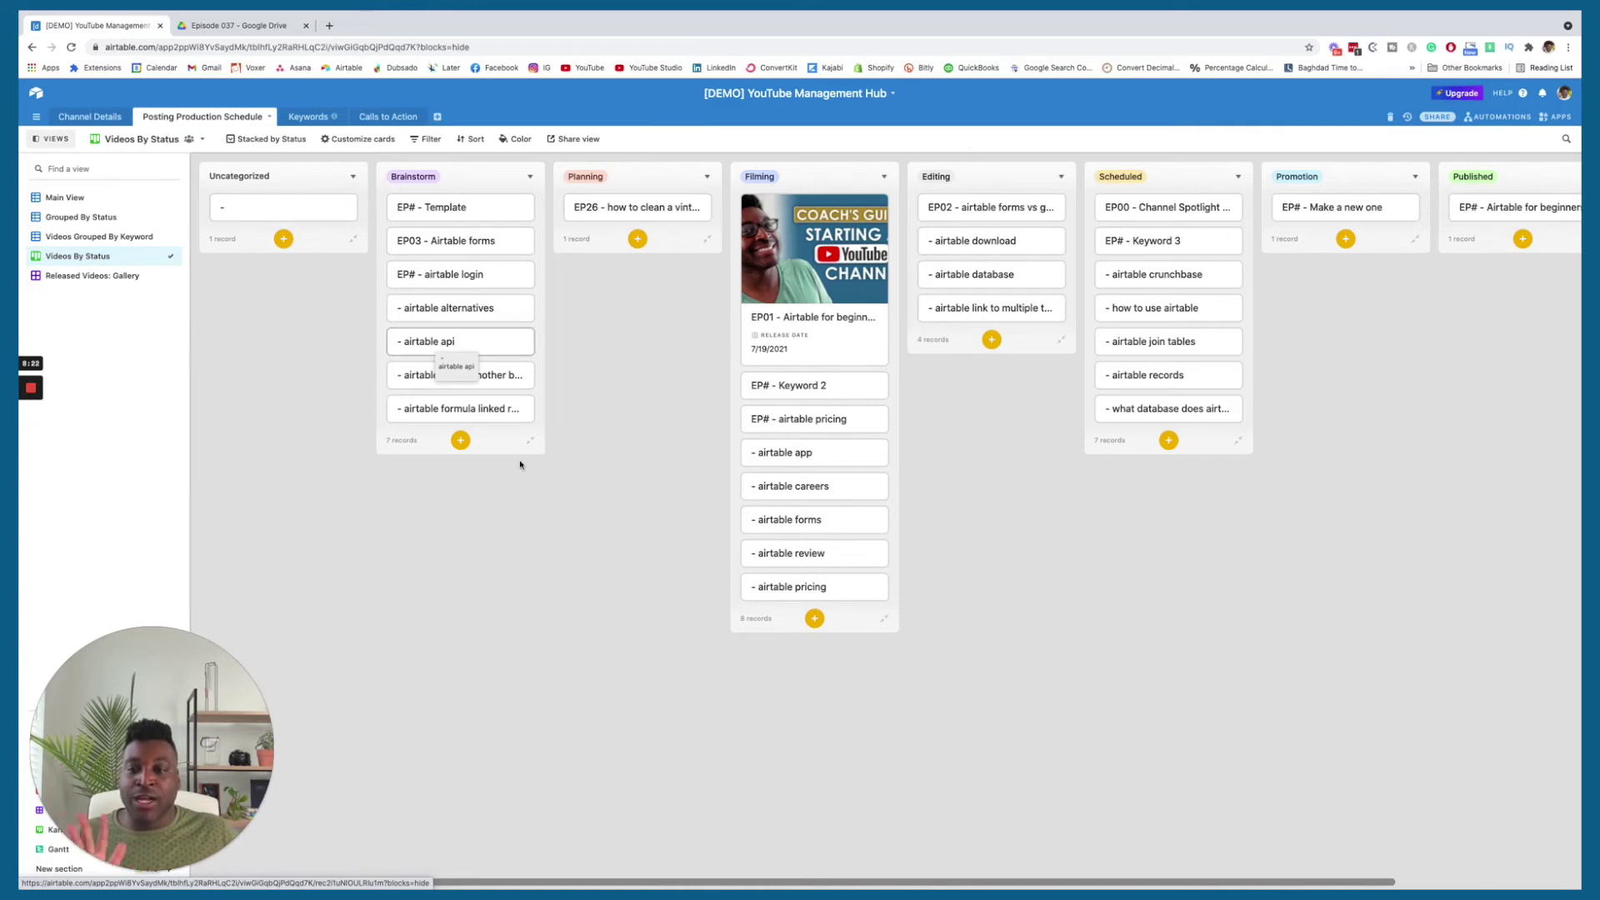
Scroll sideways across the Videos By Status kanban stacks, from Uncategorized to Published
scroll(571, 475, right, 2)
scroll(533, 400, left, 2)
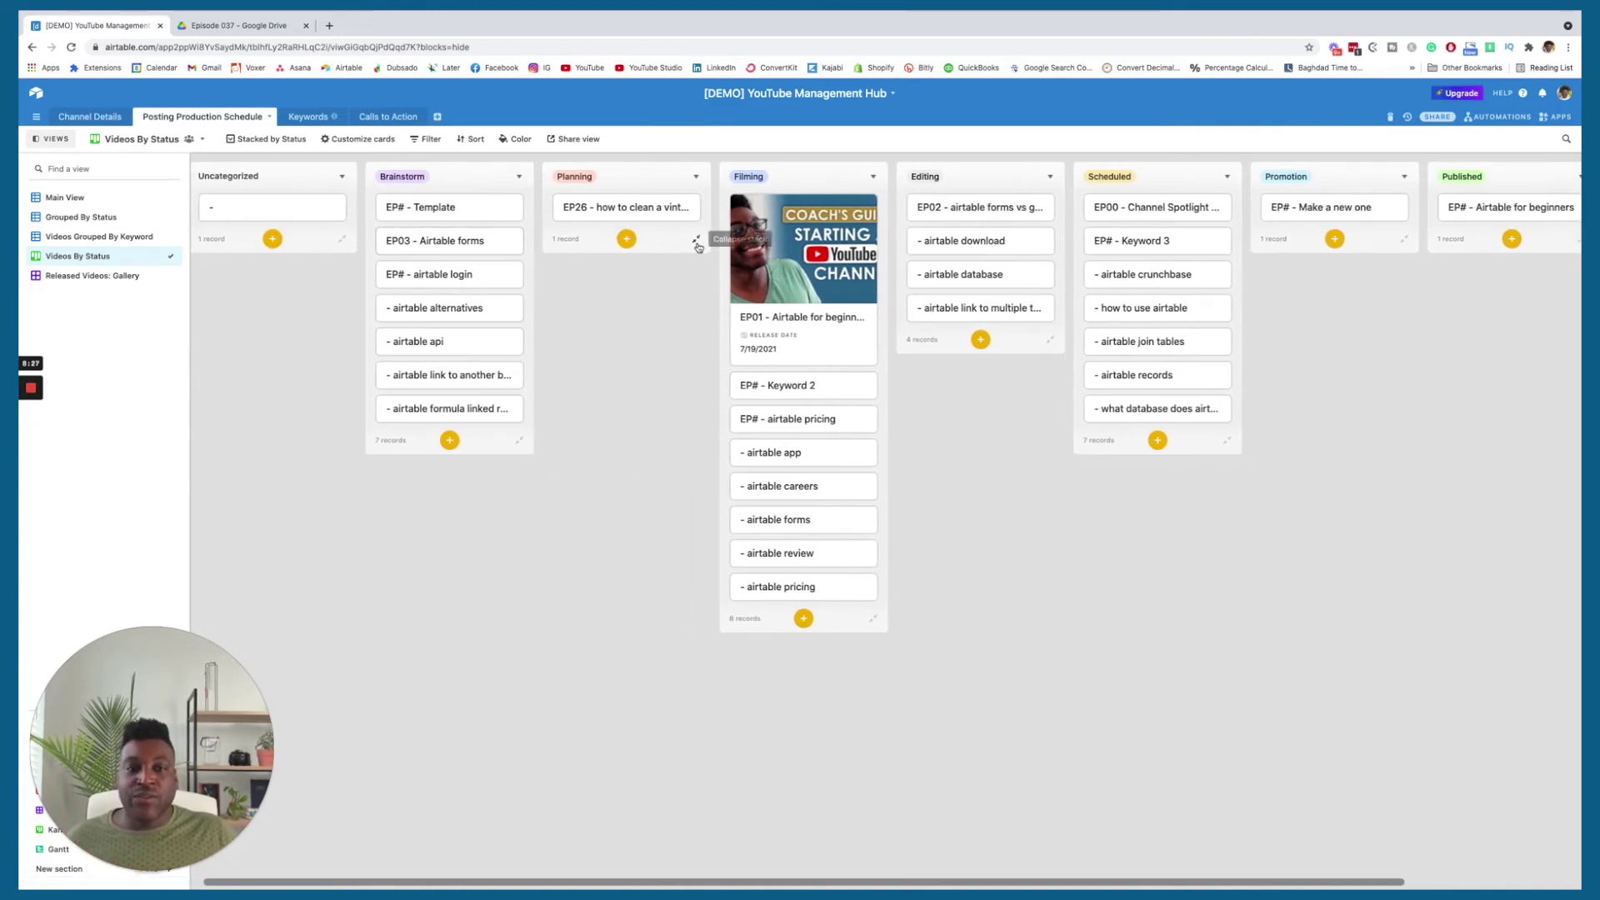
scroll(650, 241, right, 5)
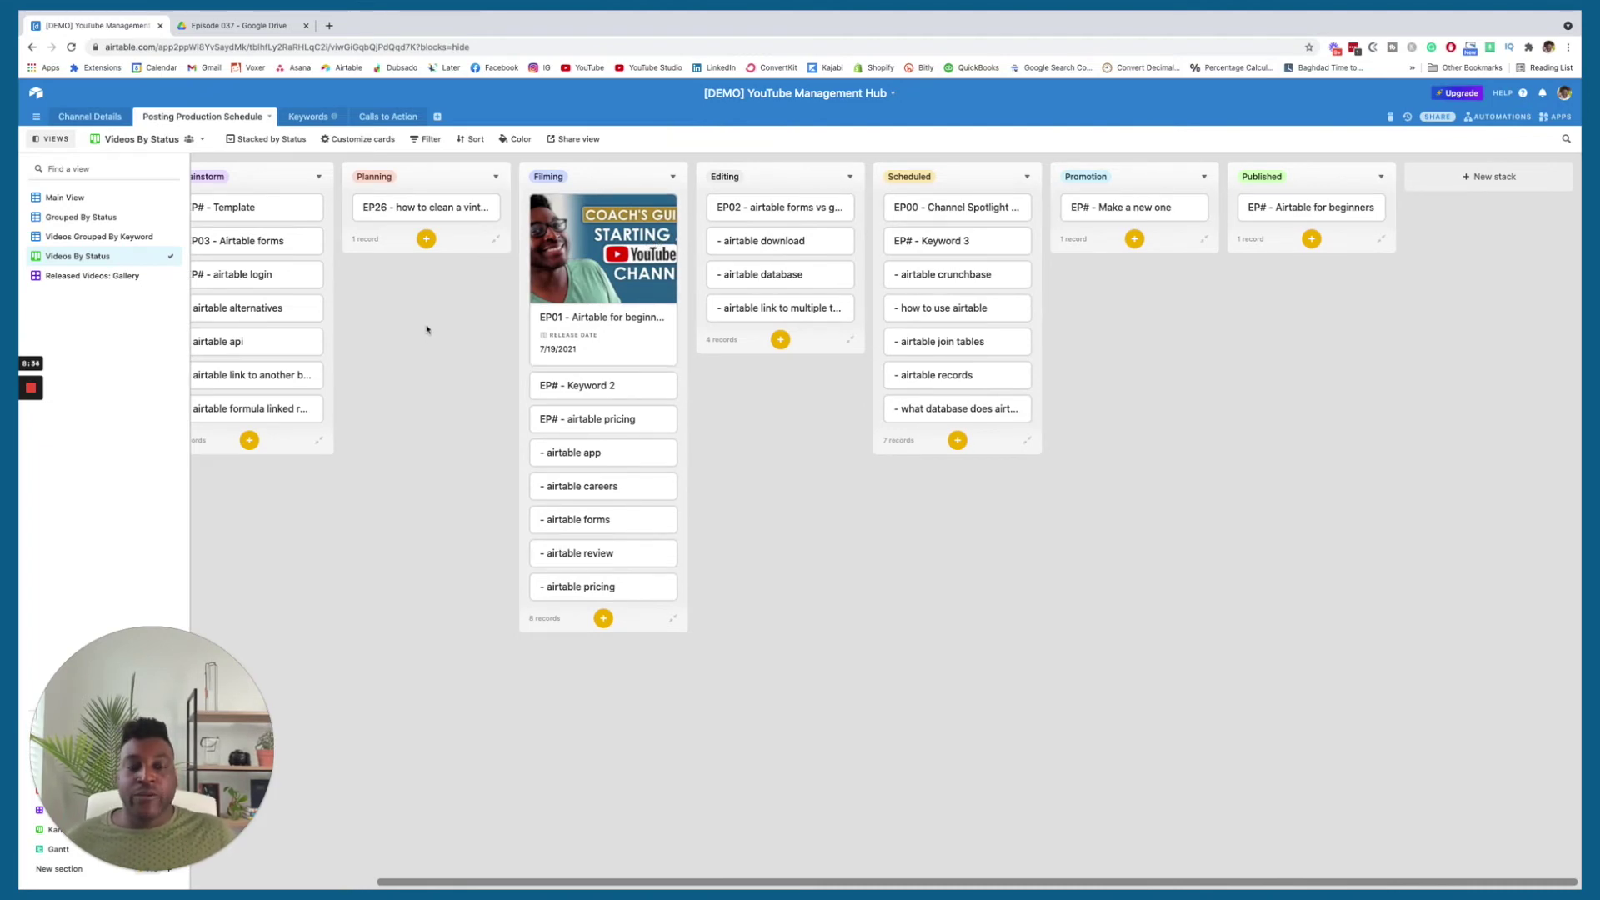
scroll(427, 329, left, 2)
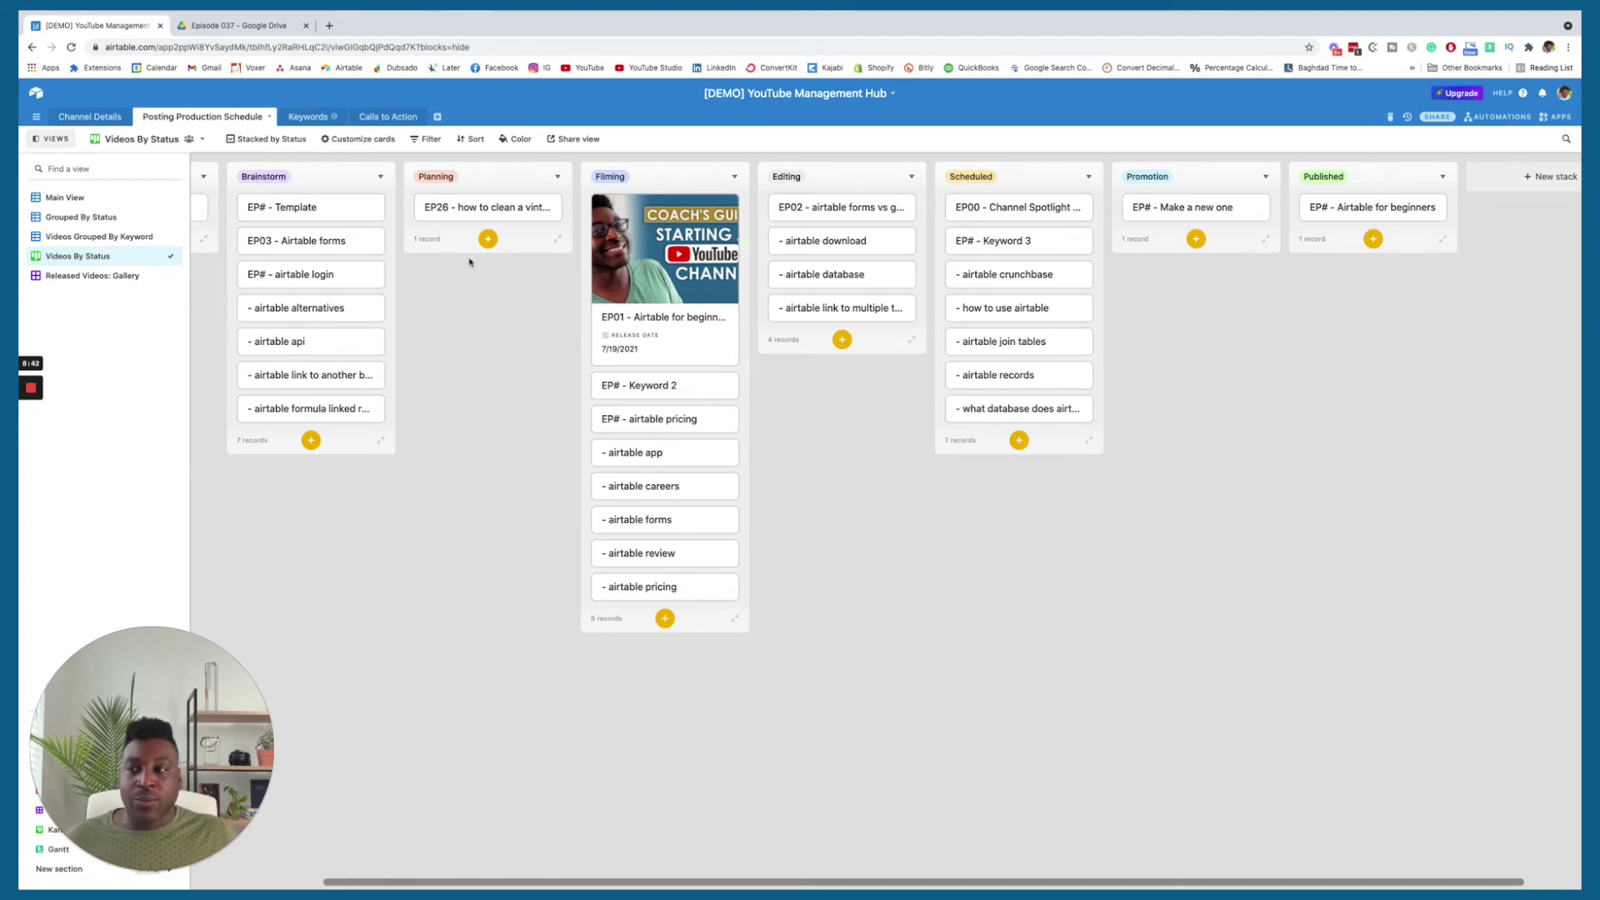
Pass through the Released Videos gallery and the Keywords table to reach Calls to Action
click(98, 275)
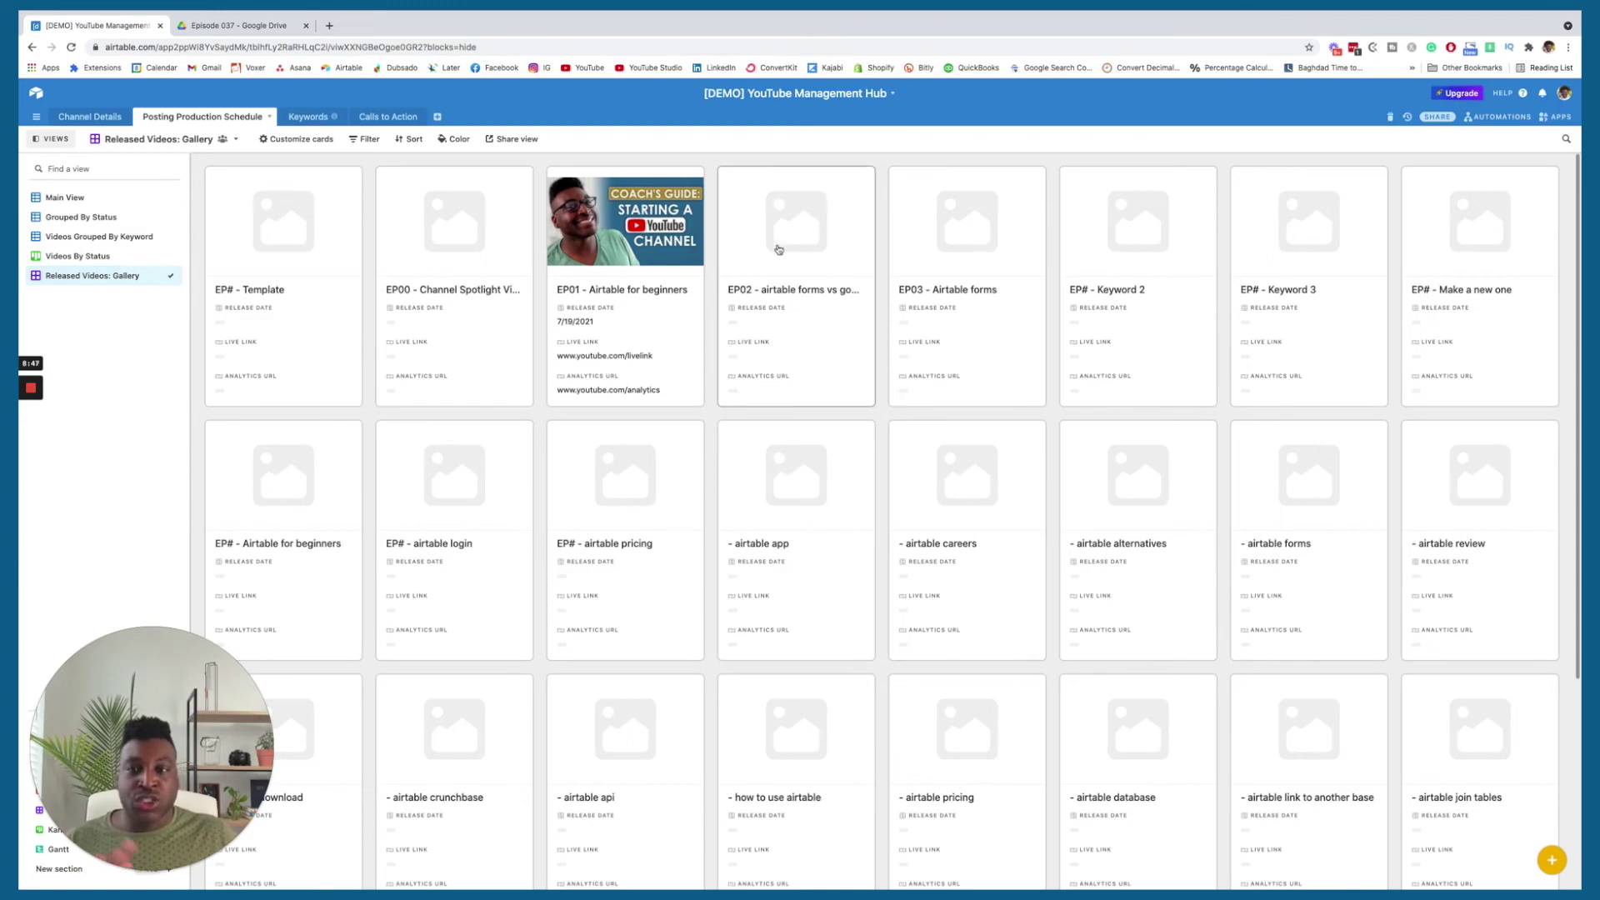
click(287, 116)
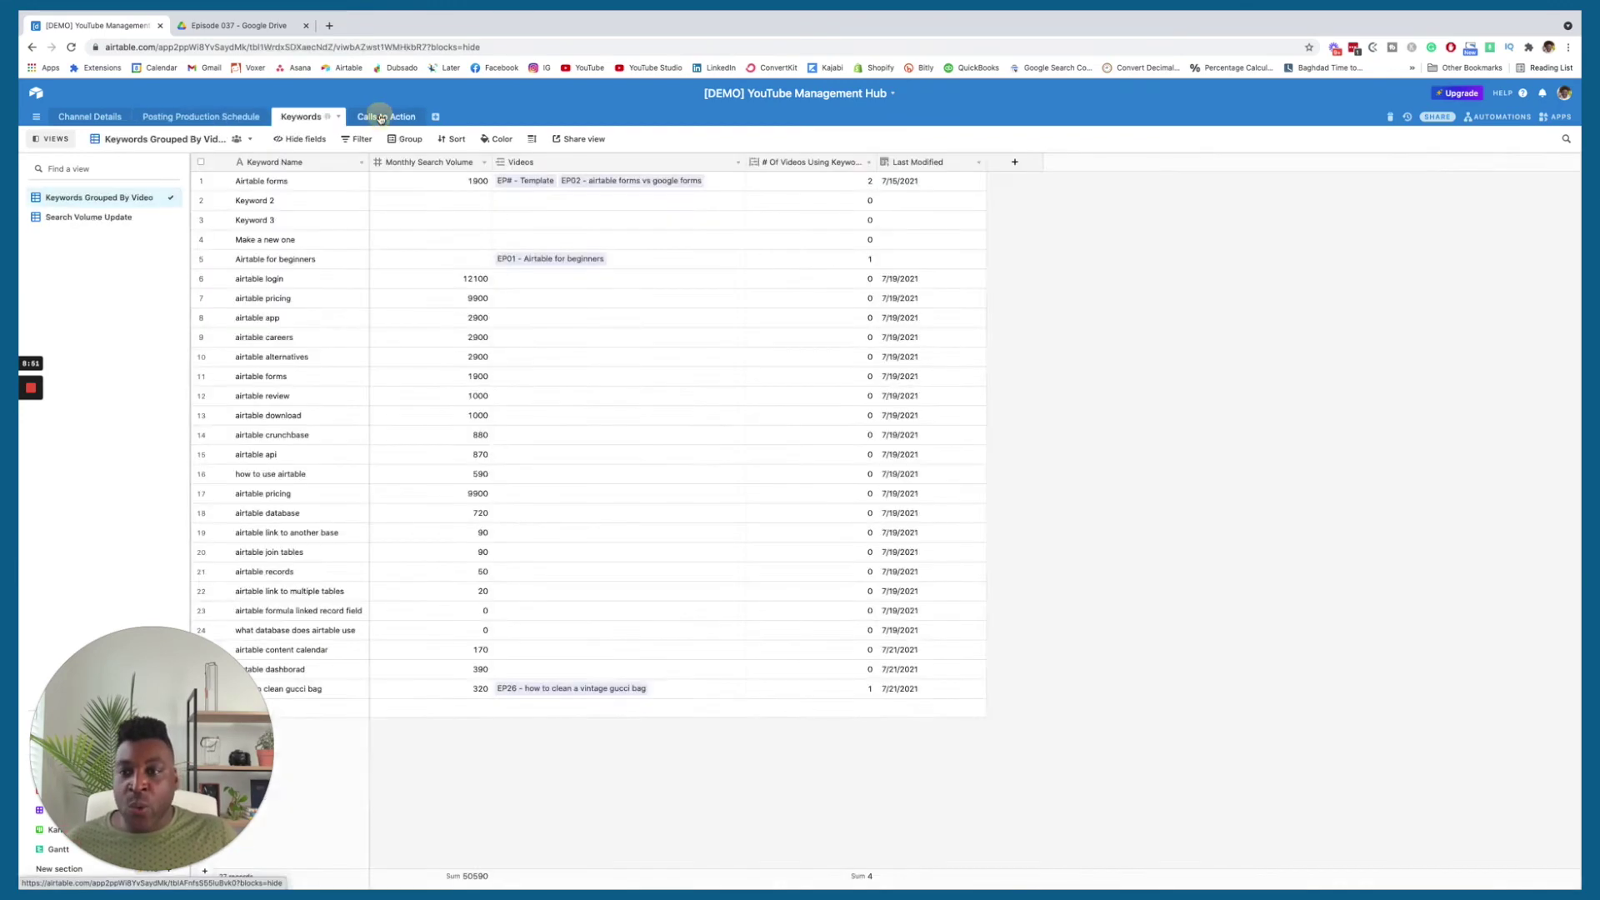
click(381, 117)
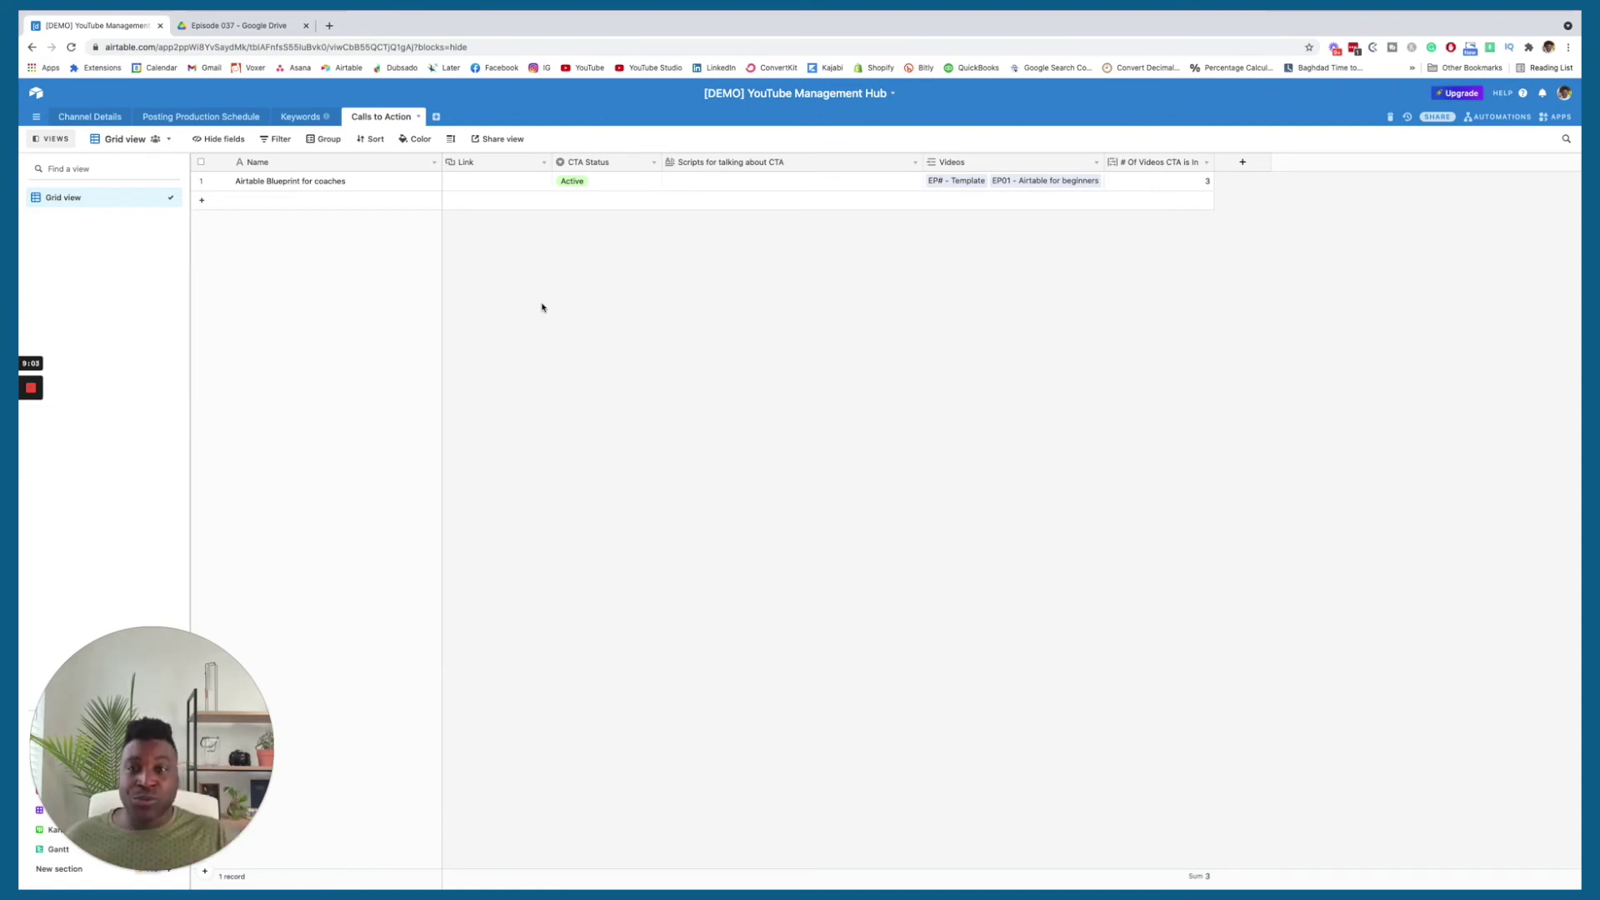
click(554, 304)
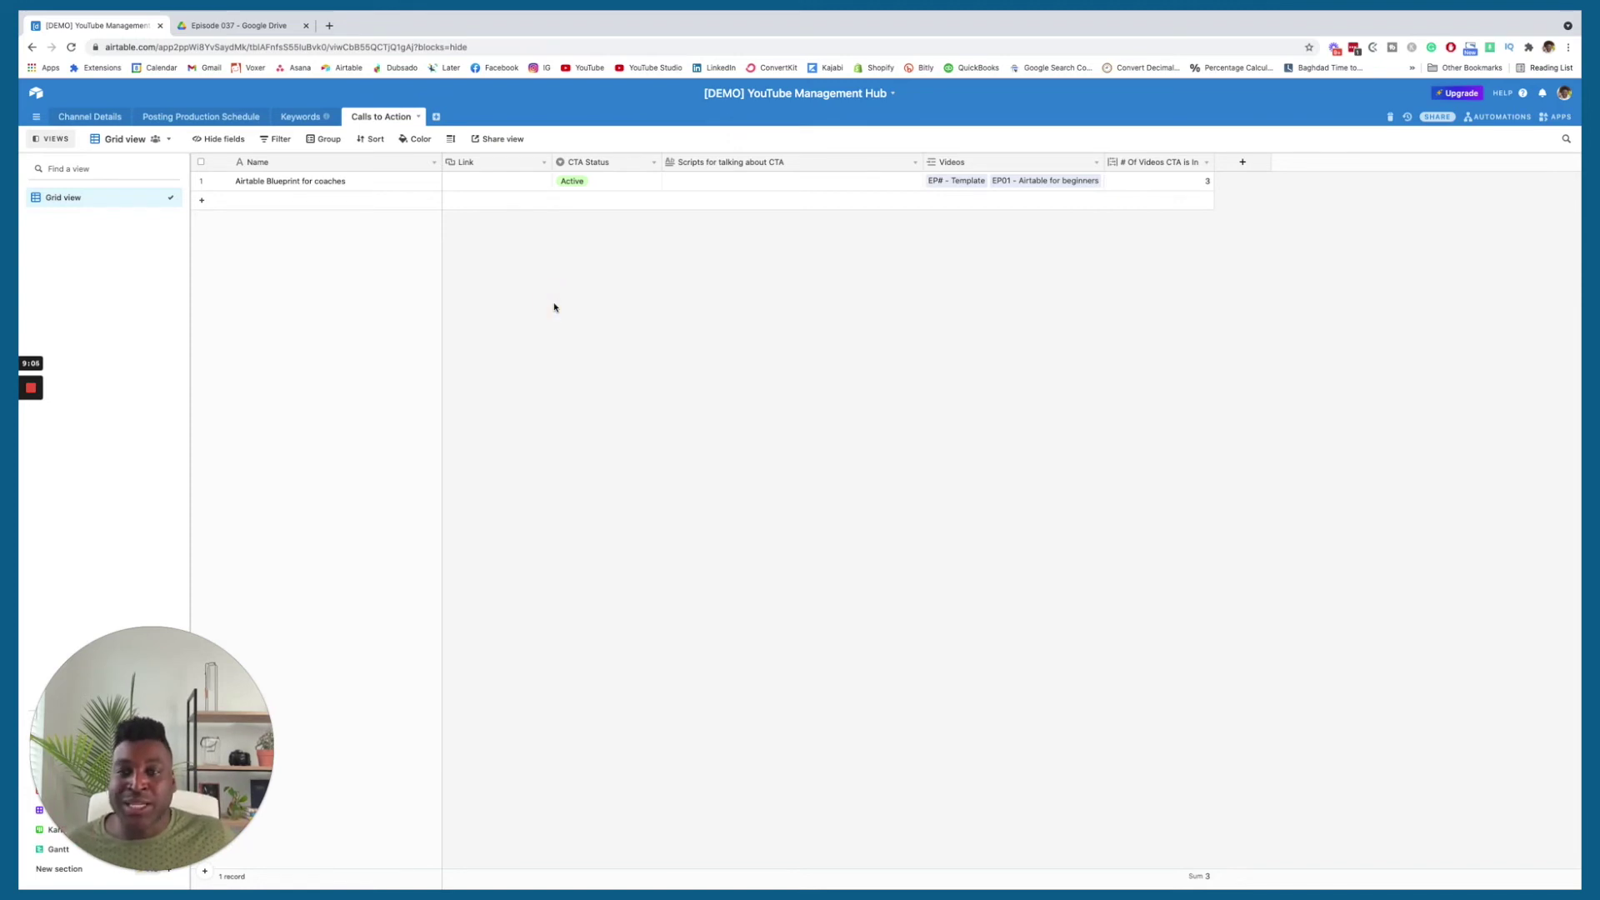
Expand the Airtable Blueprint for coaches record and review its Link and Scripts fields
click(223, 181)
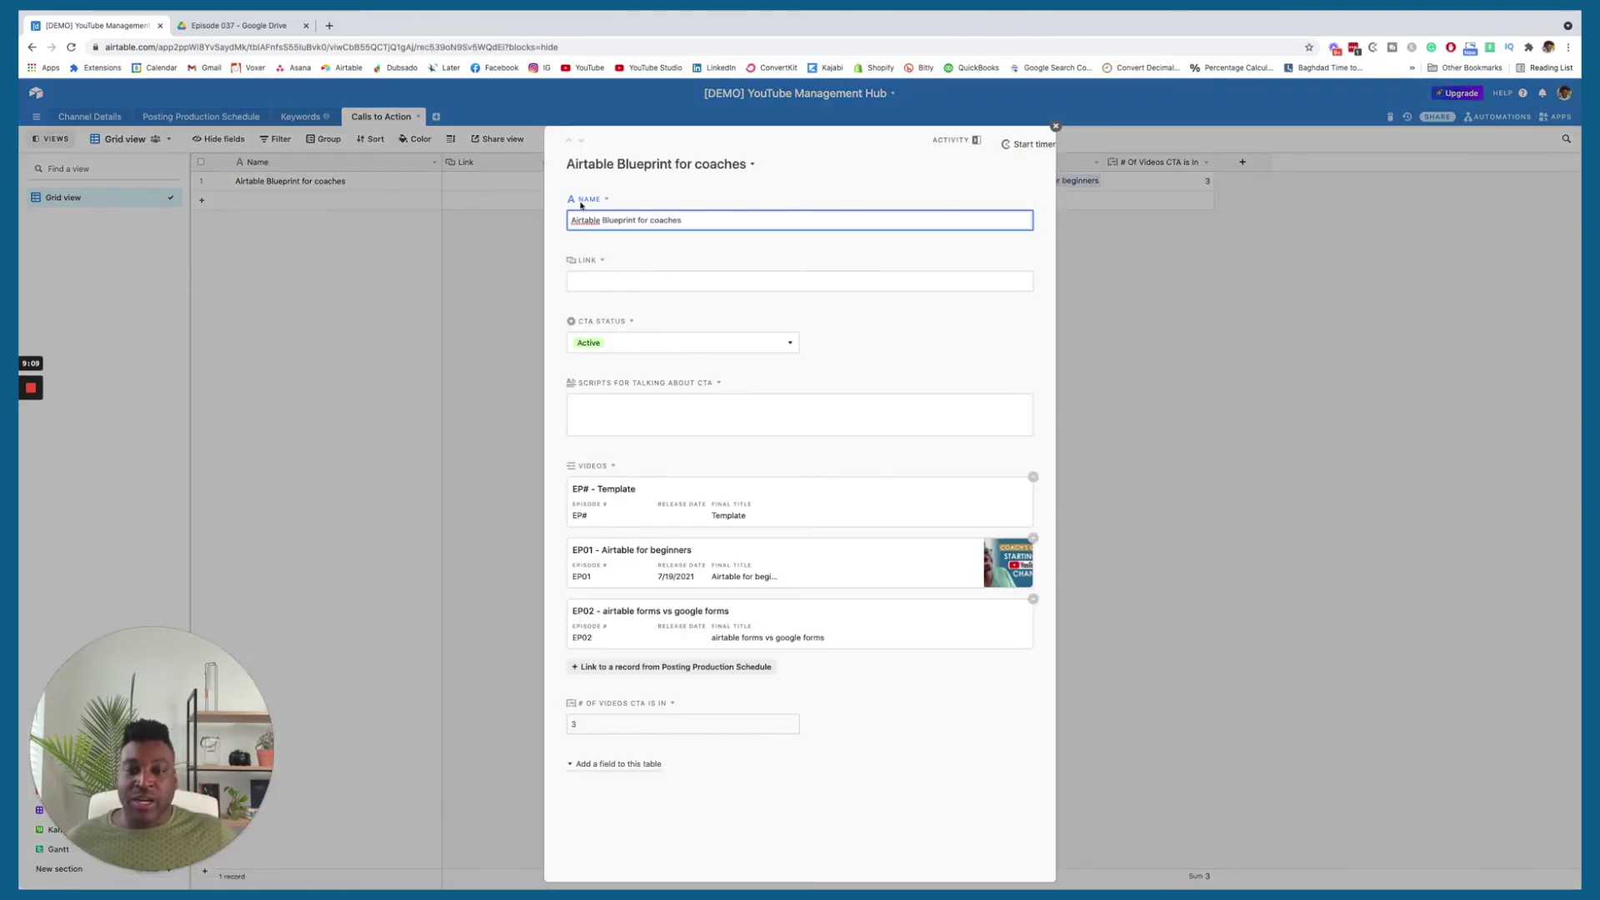
click(547, 257)
click(601, 281)
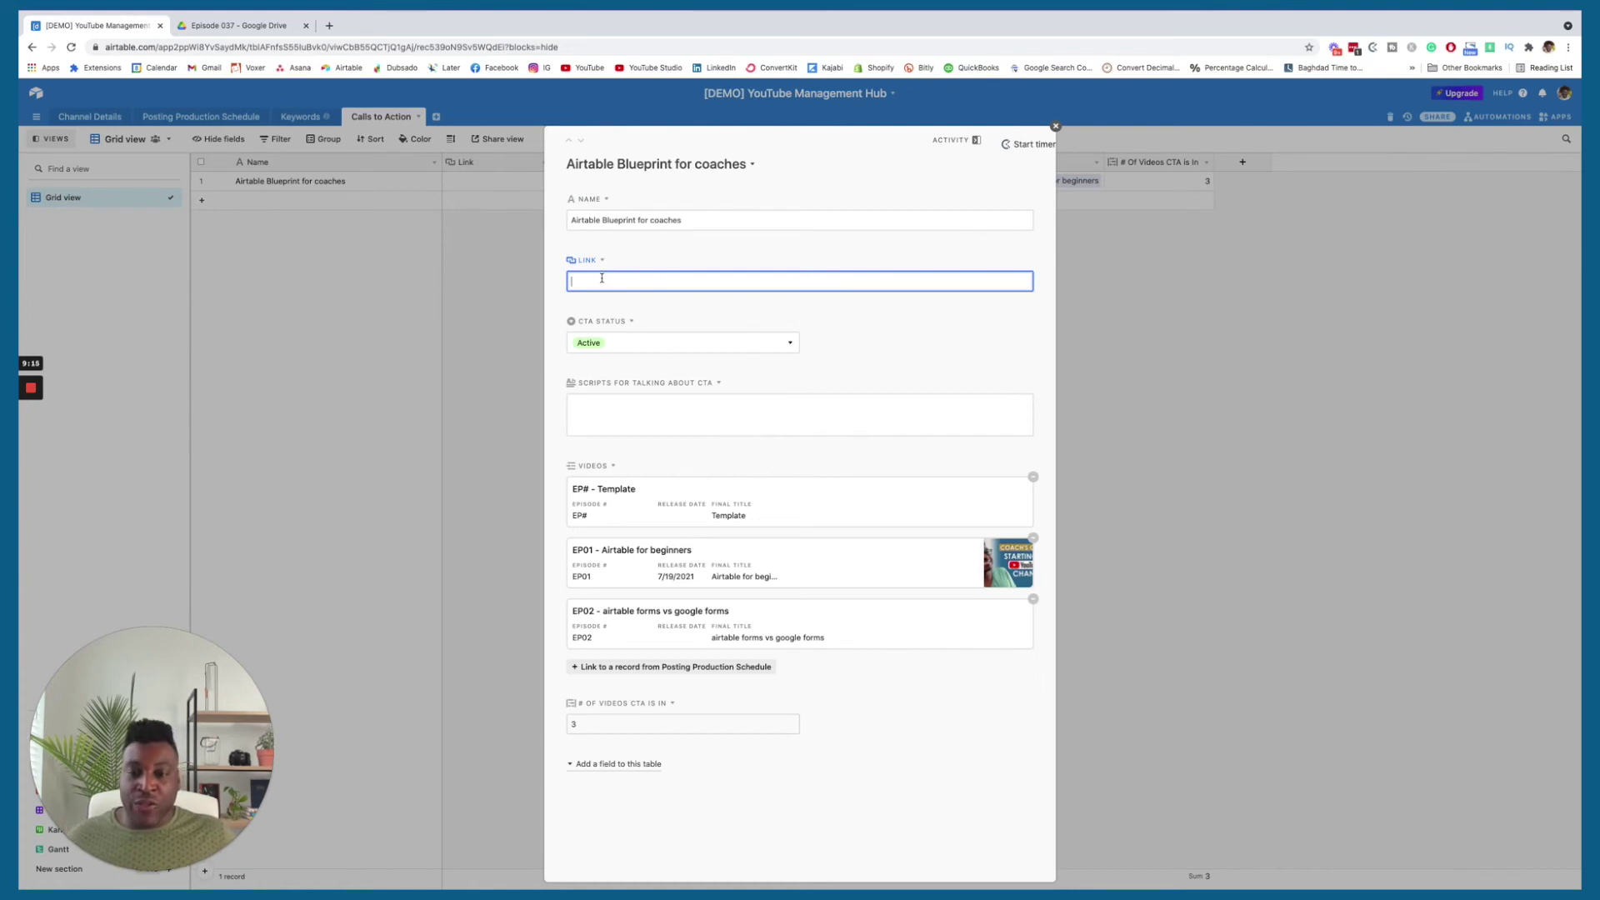
click(611, 411)
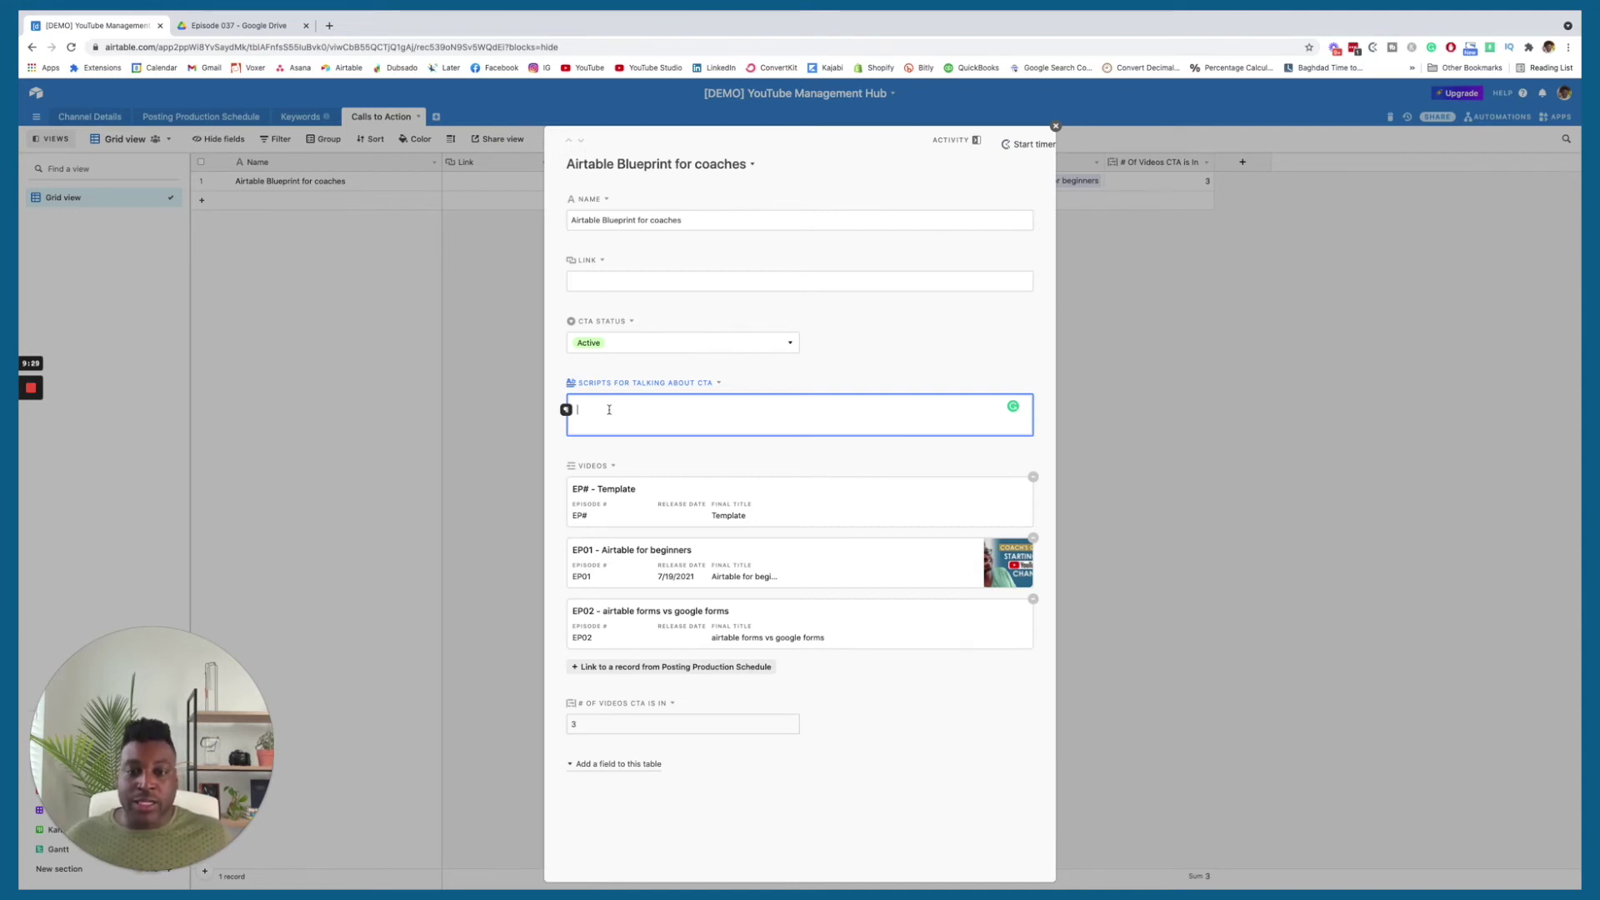
click(608, 409)
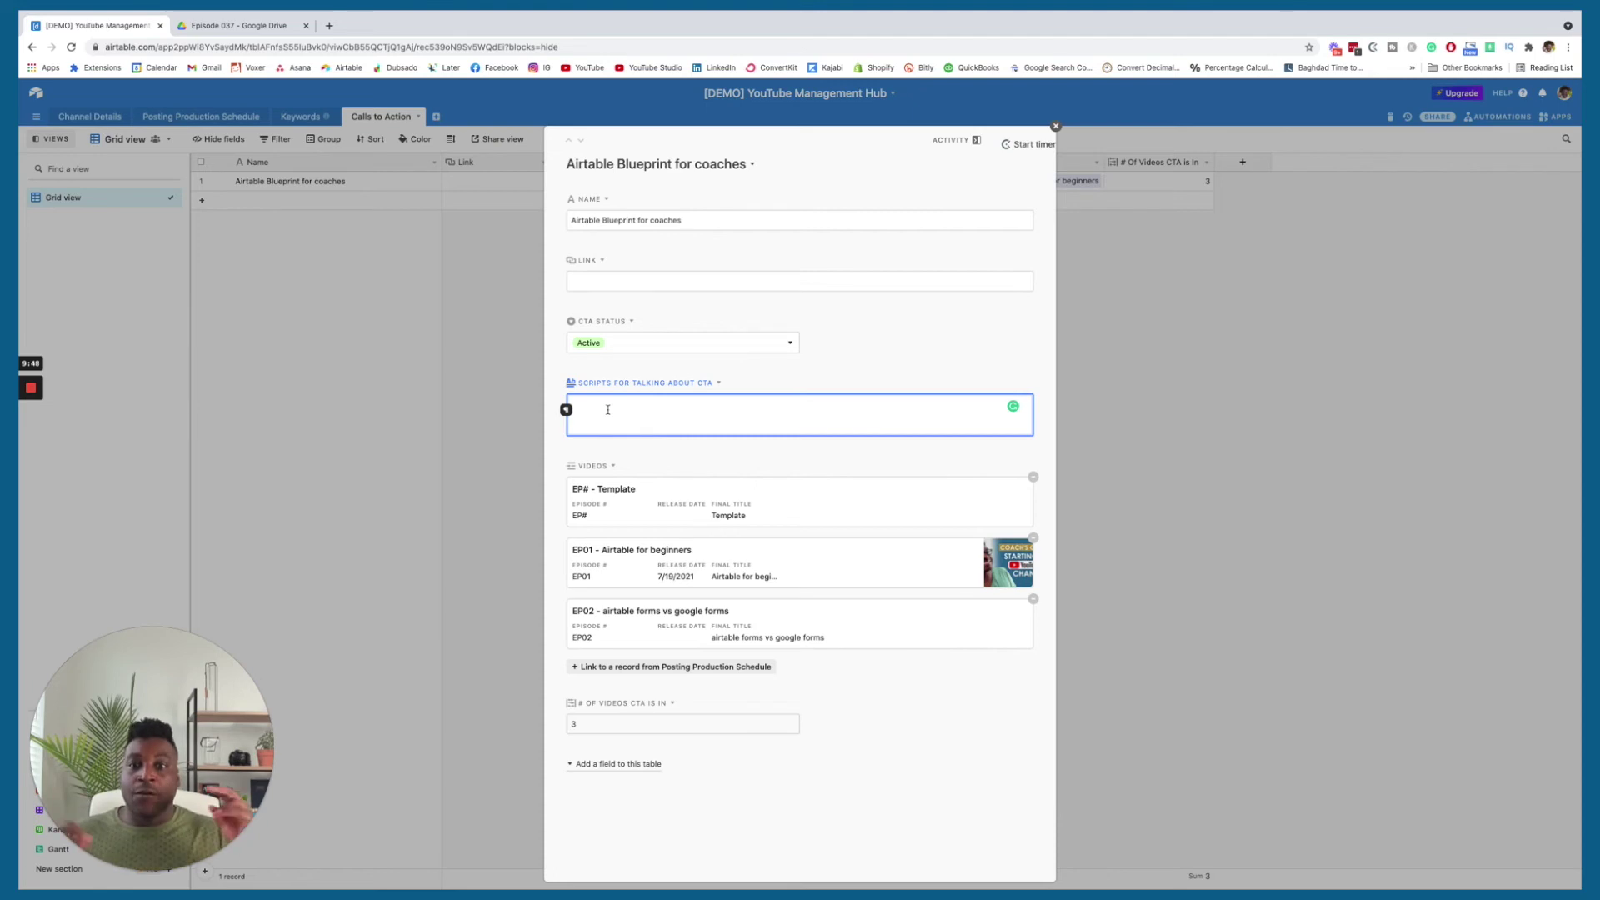
click(459, 234)
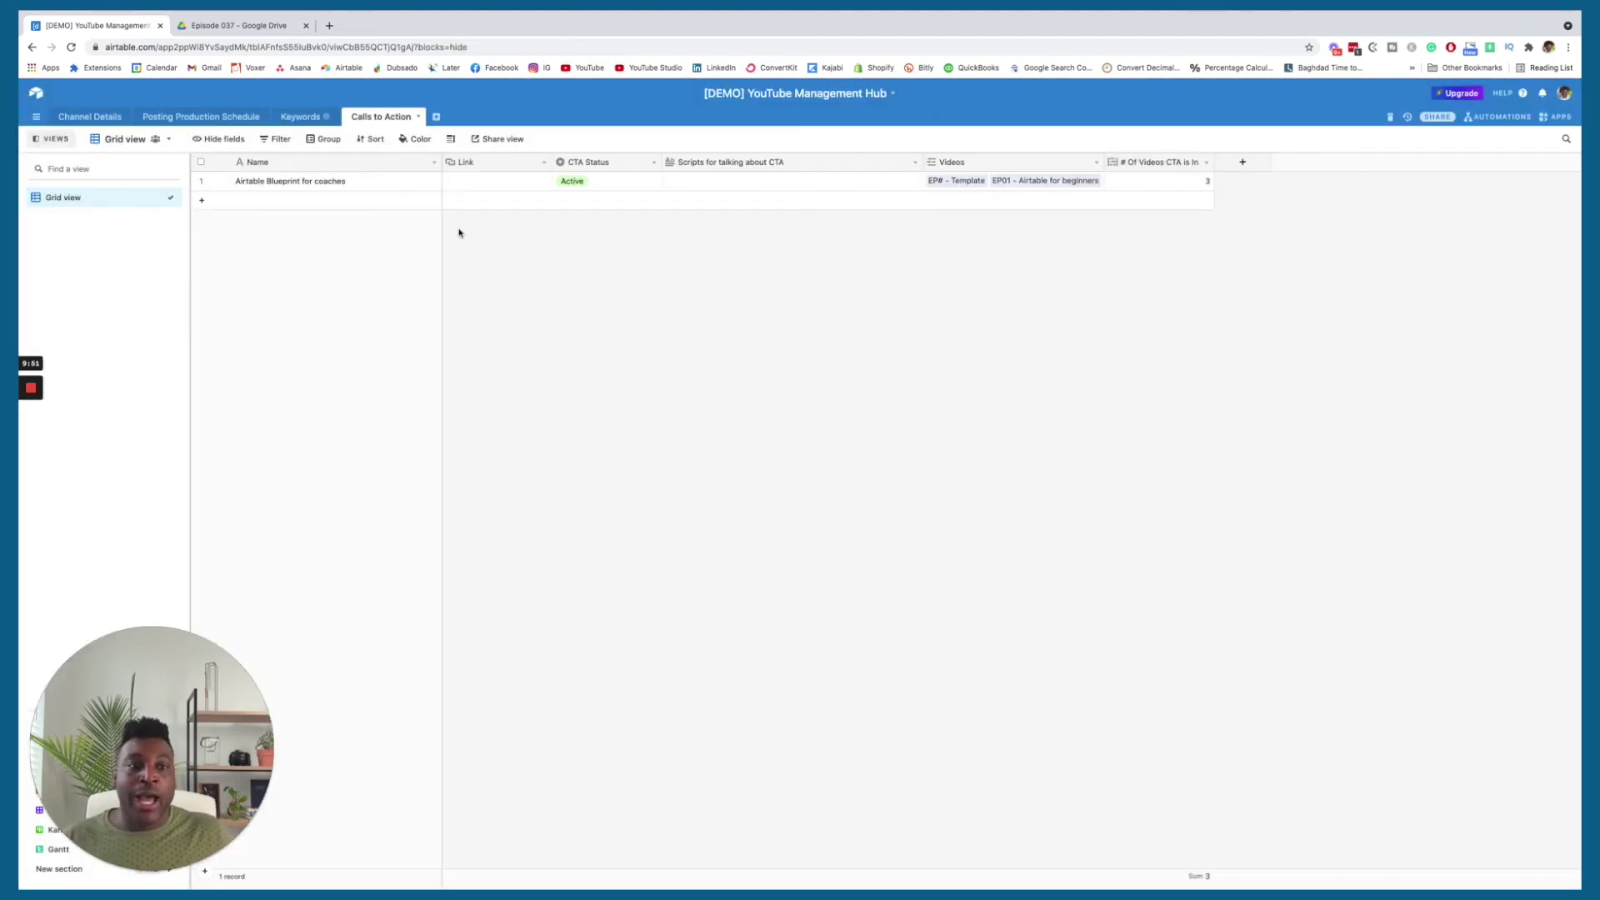